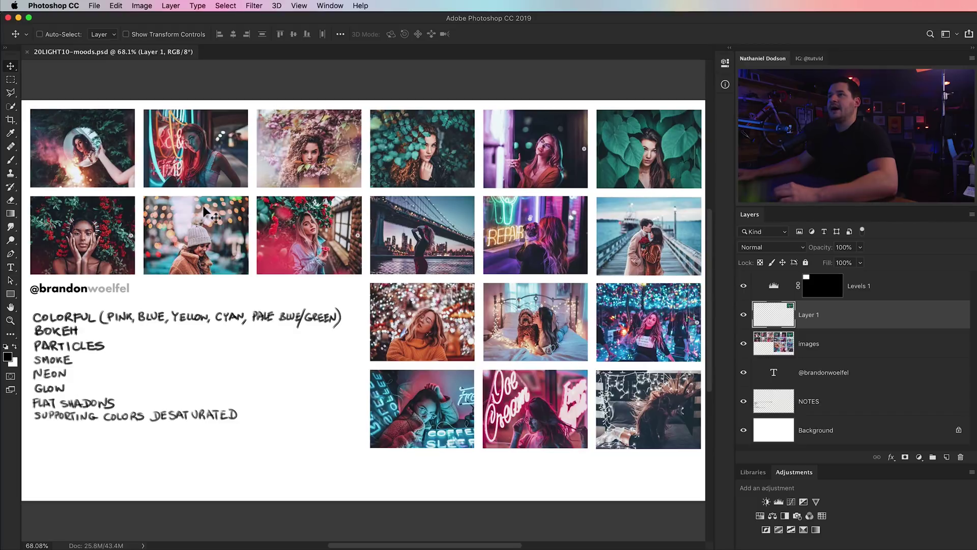
Examine the colours and lighting of the reference photos in the first four columns of the mood board's top two rows.
key("z")
left_click(141, 216)
scroll(142, 216, "left", 8)
scroll(142, 217, "up", 4)
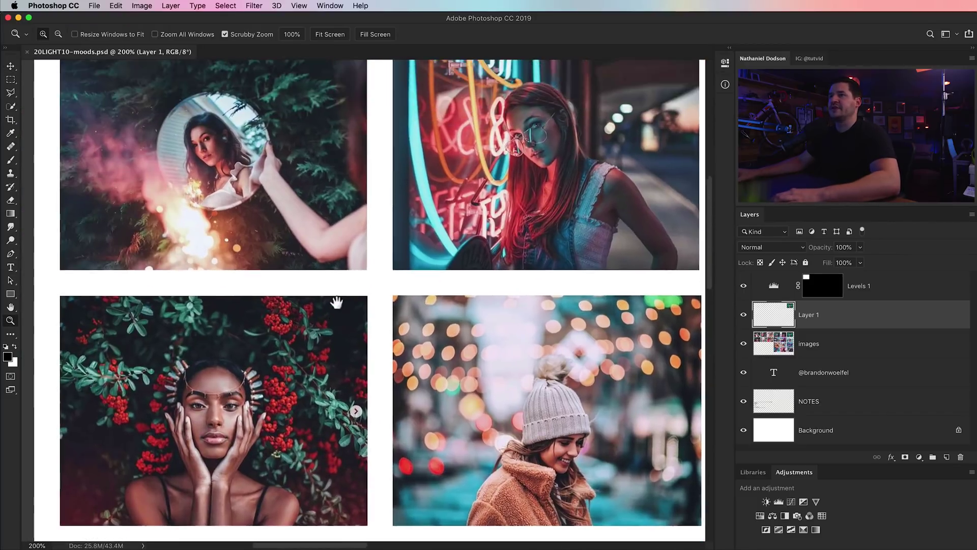
scroll(553, 198, "right", 20)
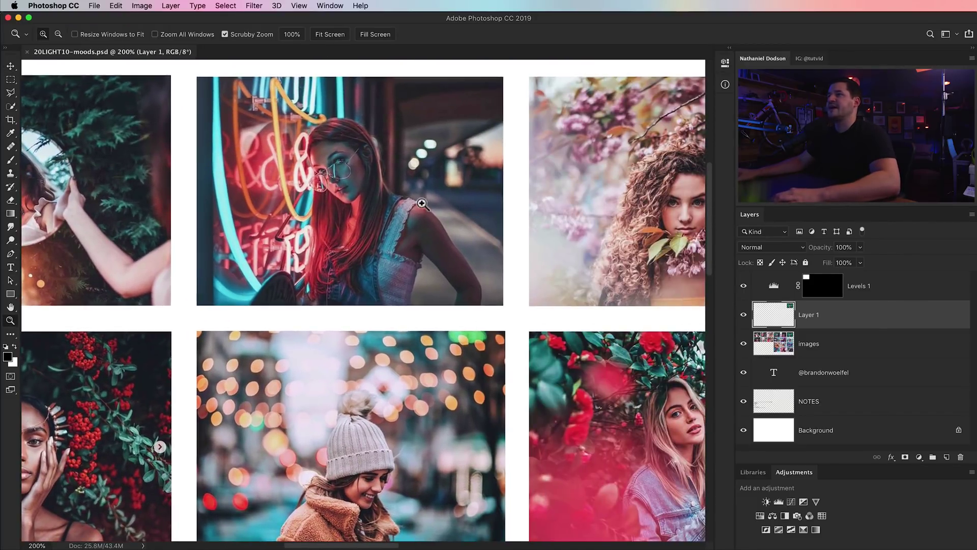
scroll(552, 198, "down", 4)
scroll(247, 197, "up", 2)
scroll(248, 198, "left", 1)
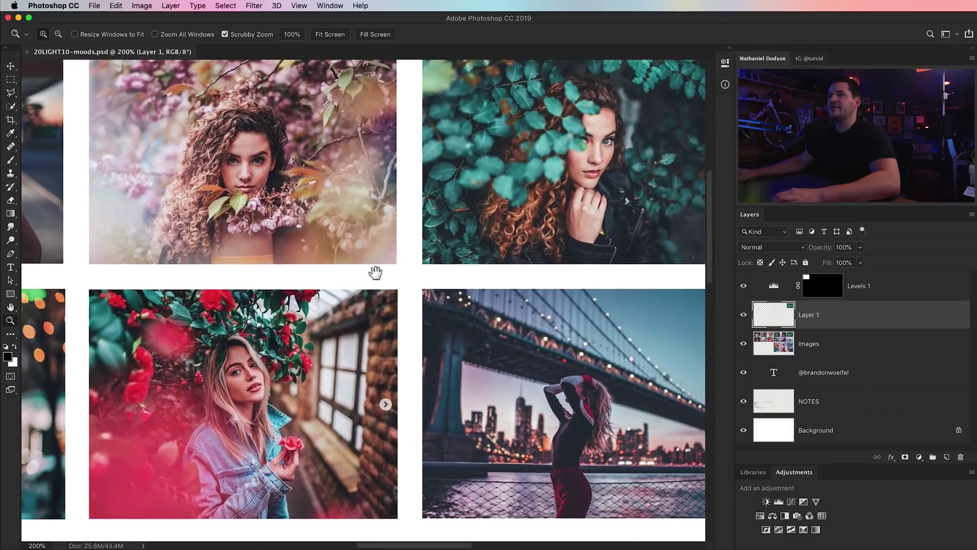
scroll(427, 252, "right", 8)
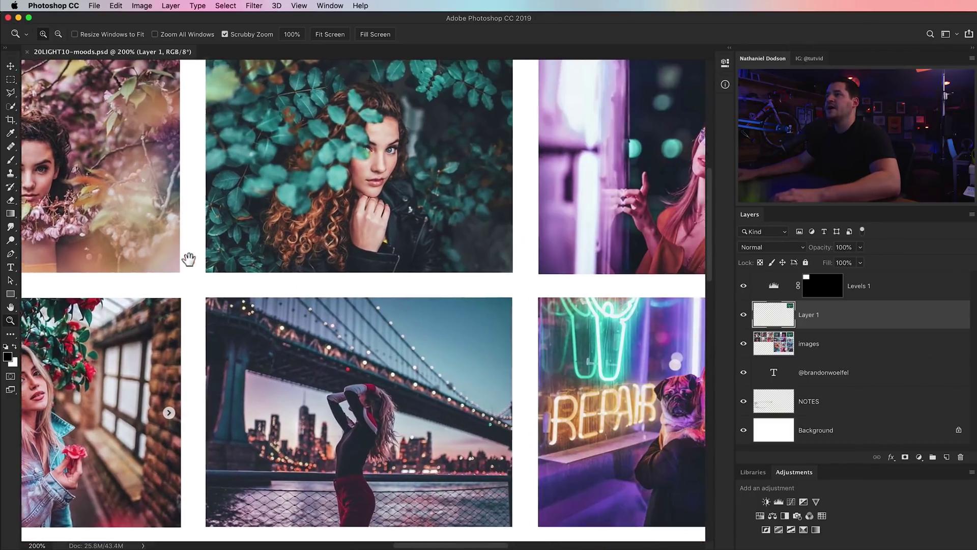
scroll(367, 205, "up", 2)
scroll(367, 205, "right", 2)
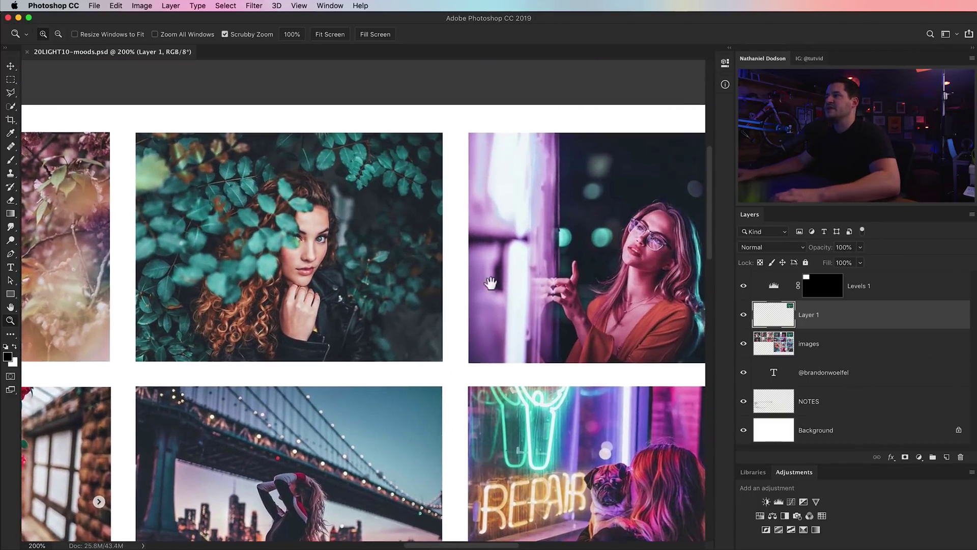
Examine the purple neon, large green leaf and pier couple photos up close, ending on the whole mood board.
scroll(517, 290, "right", 6)
scroll(517, 290, "down", 2)
scroll(539, 260, "right", 8)
scroll(539, 260, "down", 2)
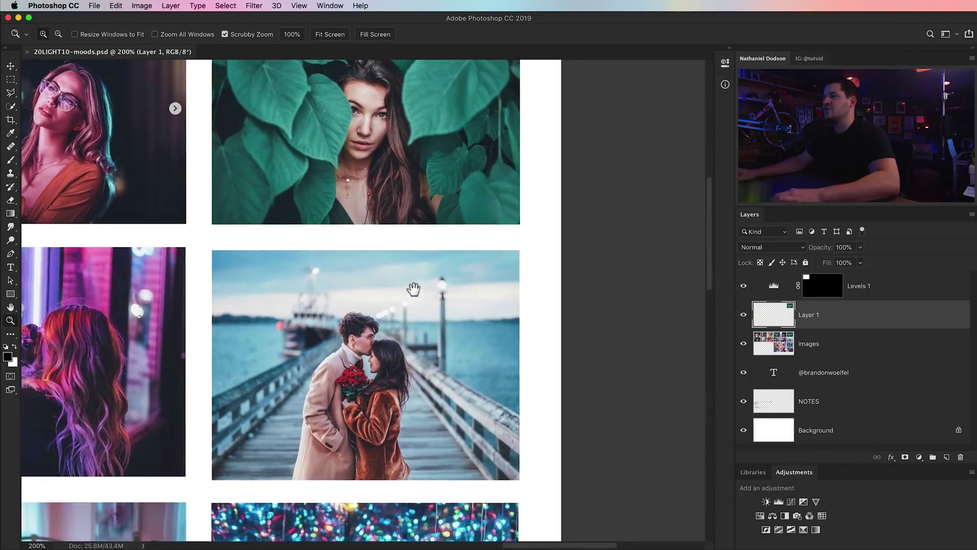
scroll(322, 362, "left", 2)
scroll(323, 363, "down", 1)
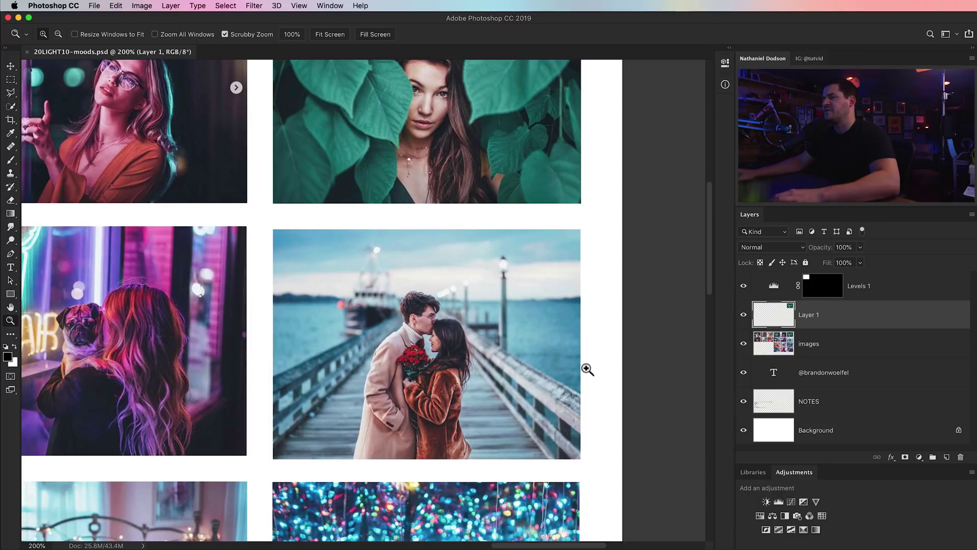
scroll(415, 377, "up", 2)
scroll(415, 377, "left", 1)
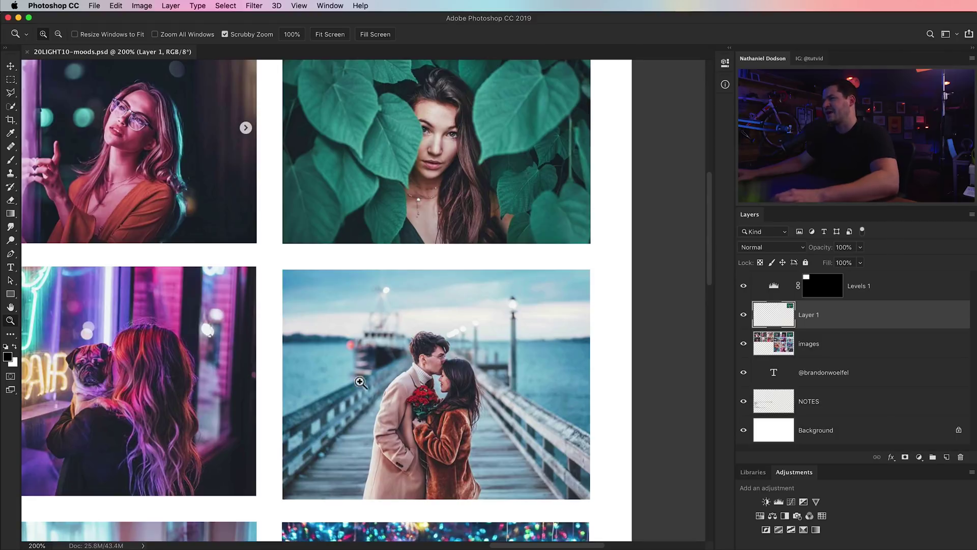
key("super+minus")
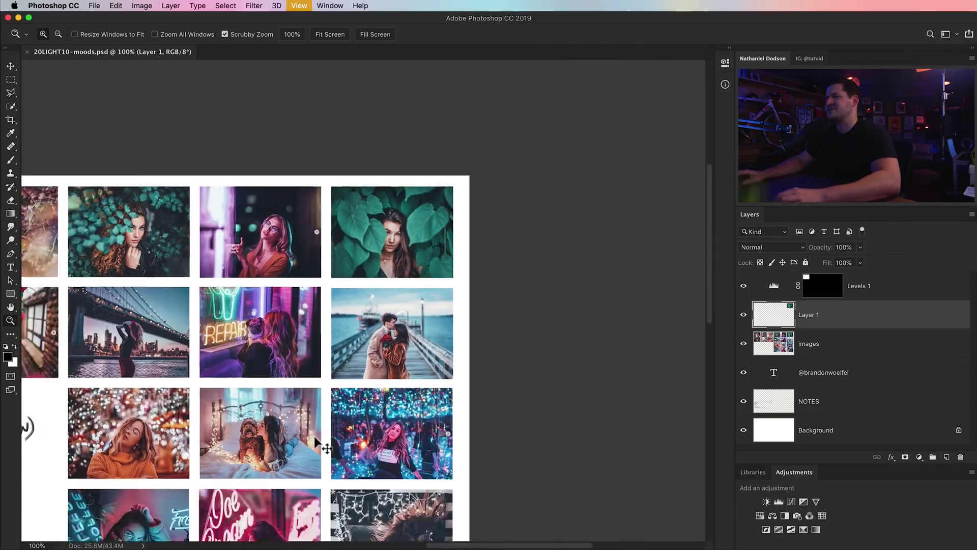
key("super+minus")
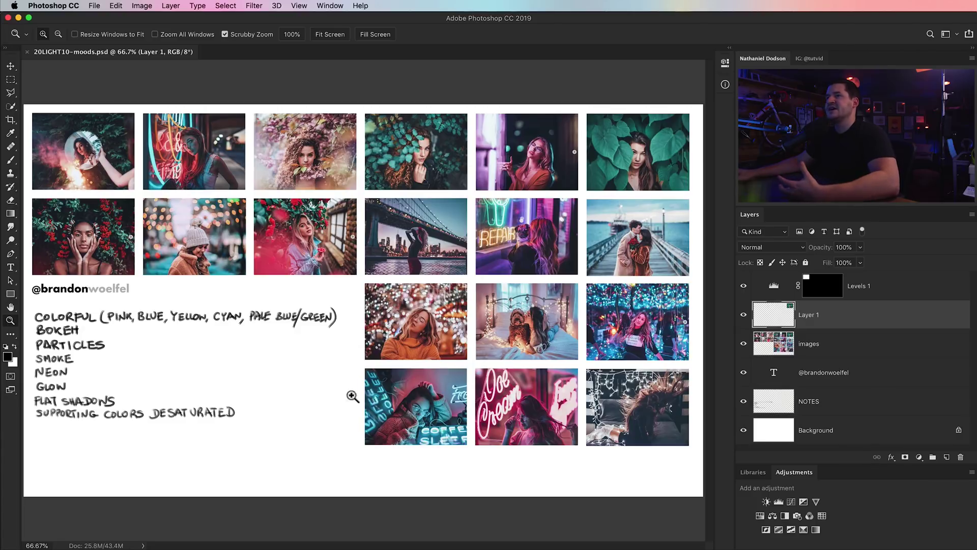
Examine the pink blossom portrait and the red flower portrait below it, then compare them with the handwritten style notes.
left_click(303, 252)
left_click(302, 251)
left_click_drag(306, 168, 310, 365)
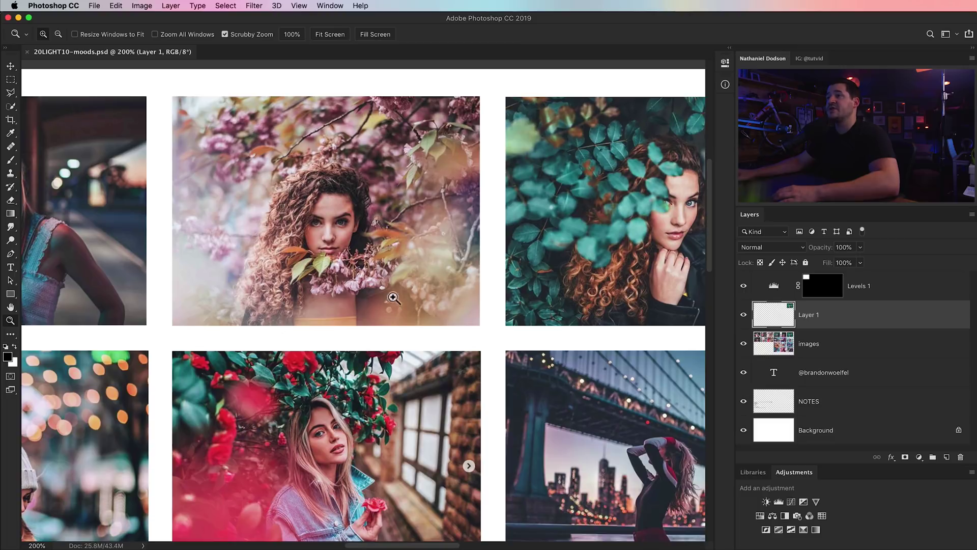
scroll(402, 265, "down", 2)
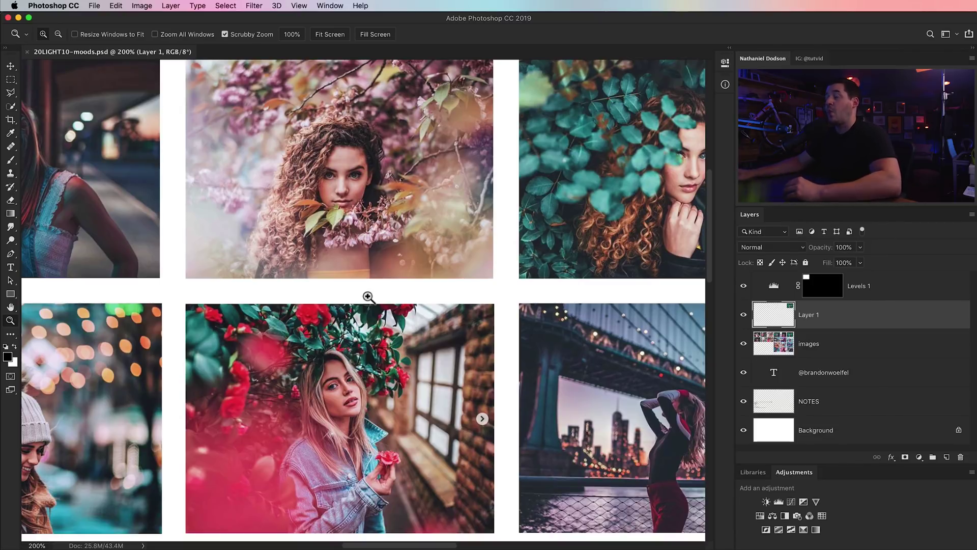
key("alt")
left_click(354, 314, "alt")
left_click(351, 312, "alt")
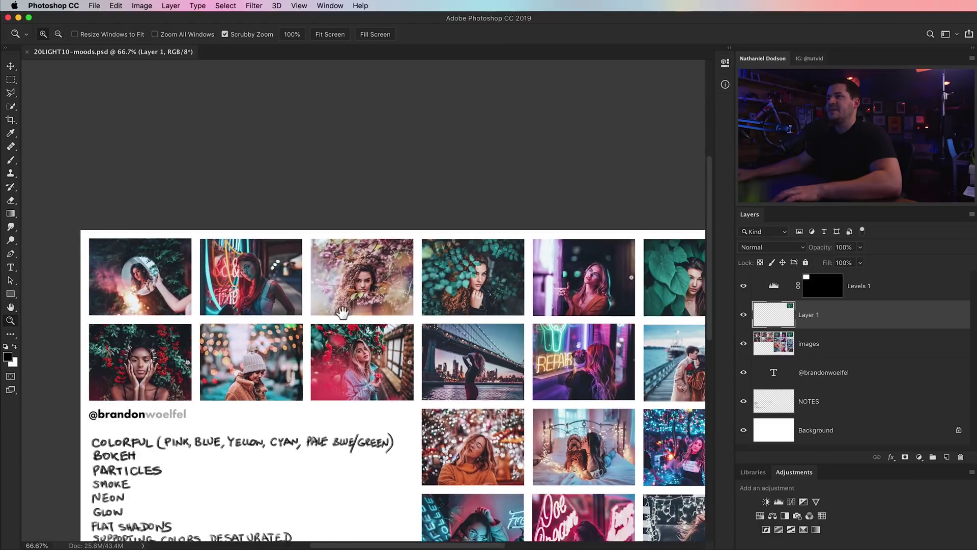
left_click_drag(343, 310, 334, 203)
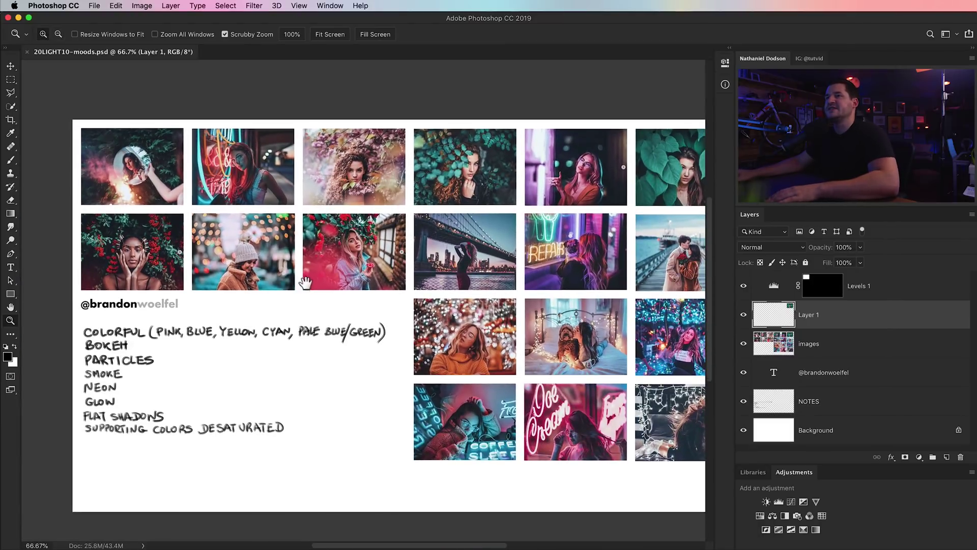
scroll(305, 284, "left", 2)
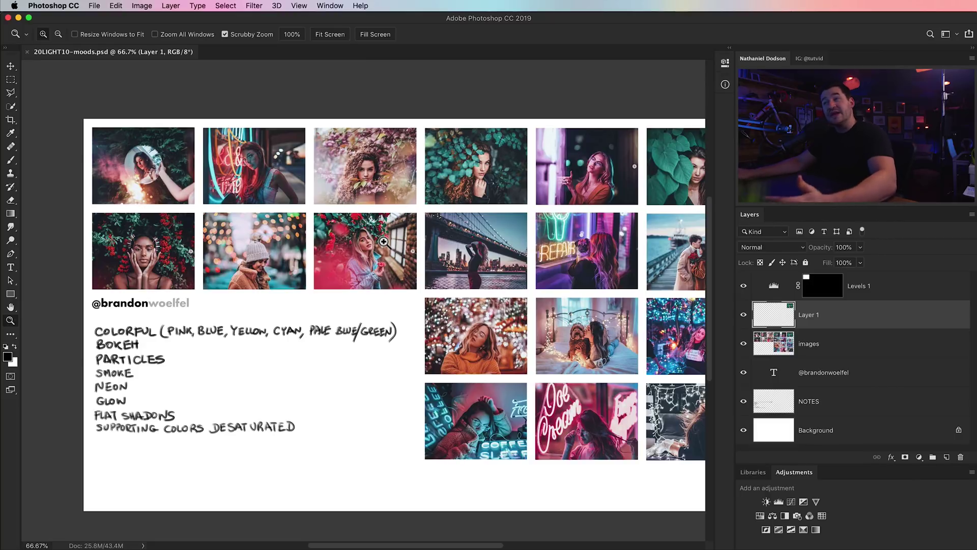
Examine the background bokeh in the orange sweater portrait and the tones of the curly-haired portrait among teal leaves.
left_click_drag(485, 332, 489, 287)
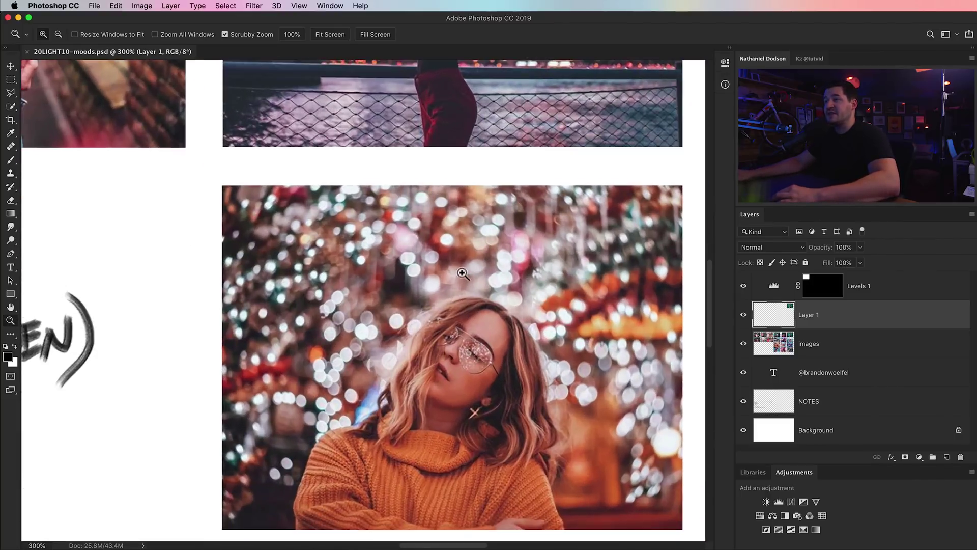
left_click(452, 332, "alt")
left_click(452, 331, "alt")
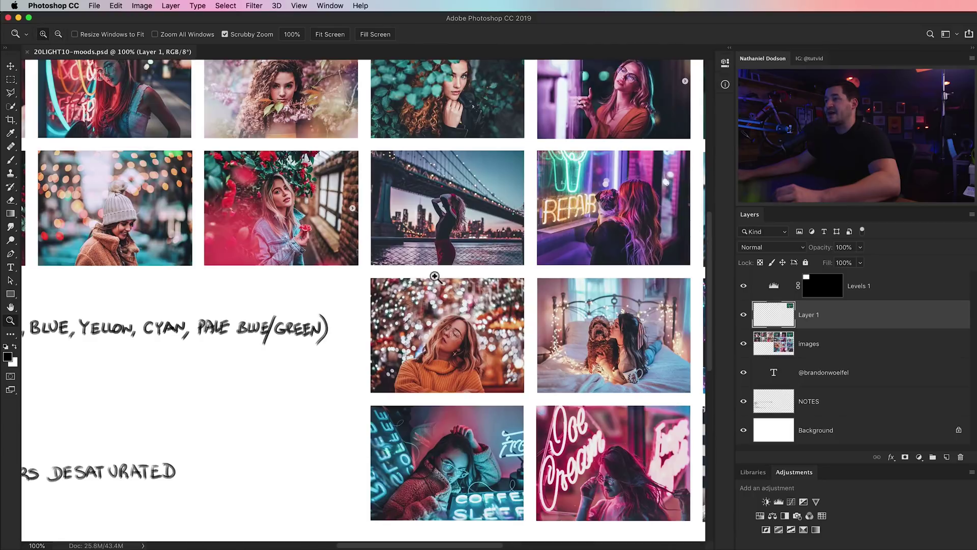
left_click(321, 311, "alt")
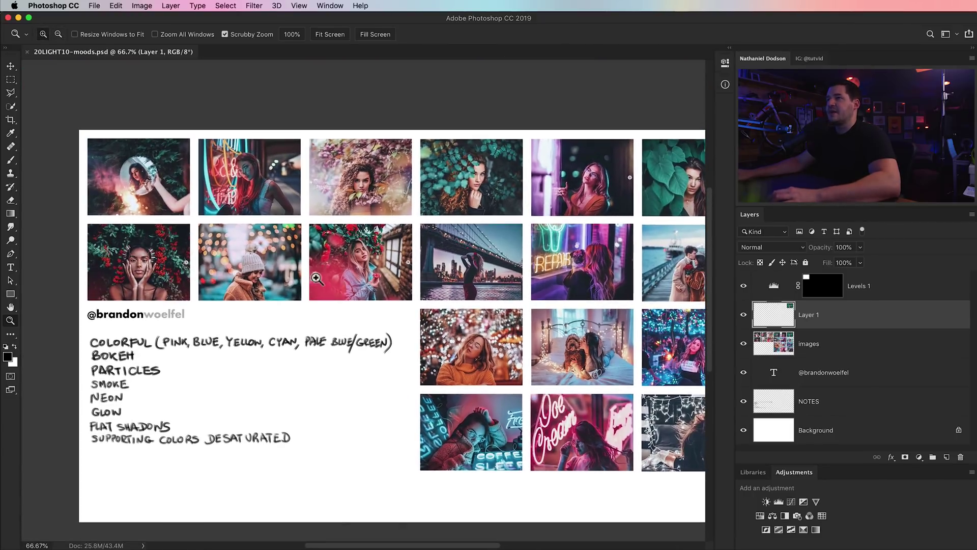
left_click_drag(487, 206, 451, 279)
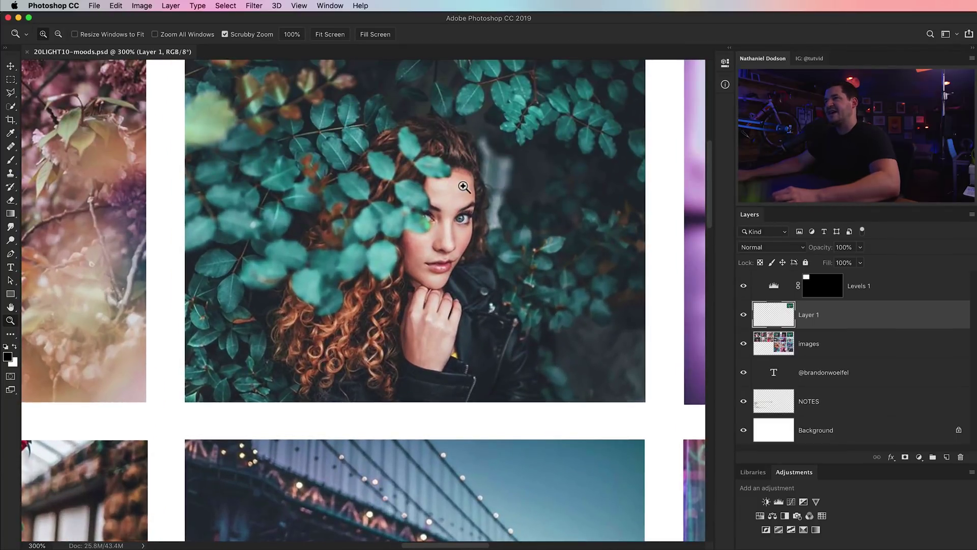
left_click(459, 256, "alt")
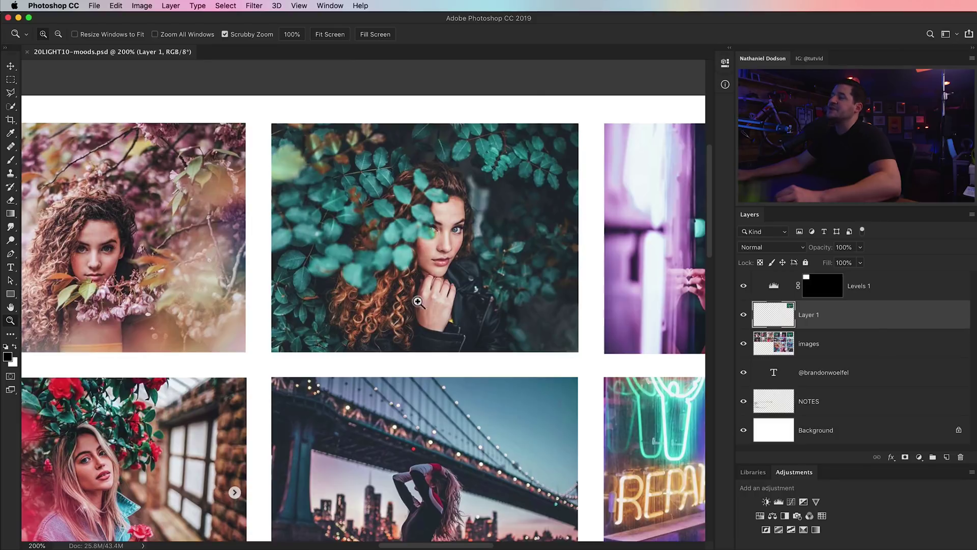
left_click(405, 272, "alt")
left_click_drag(352, 373, 419, 256)
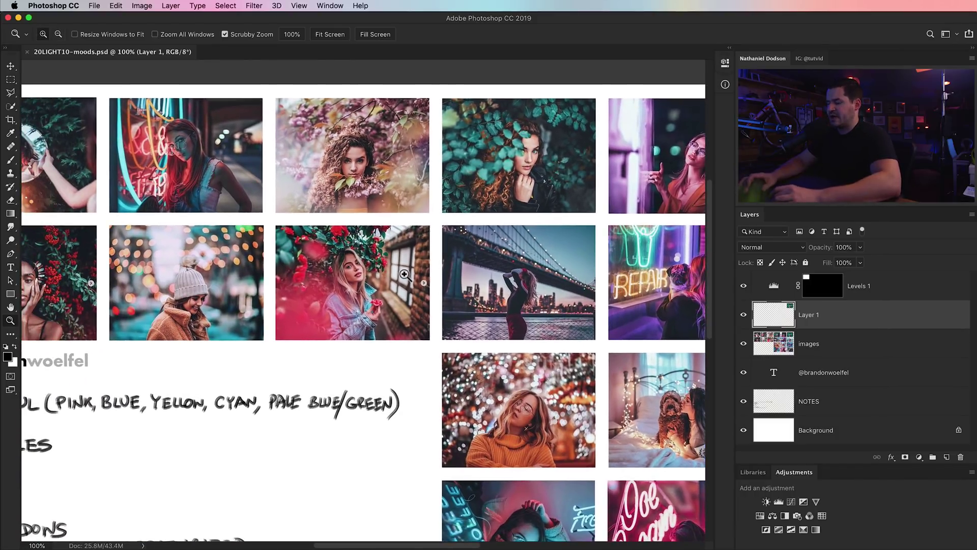
left_click(404, 272, "alt")
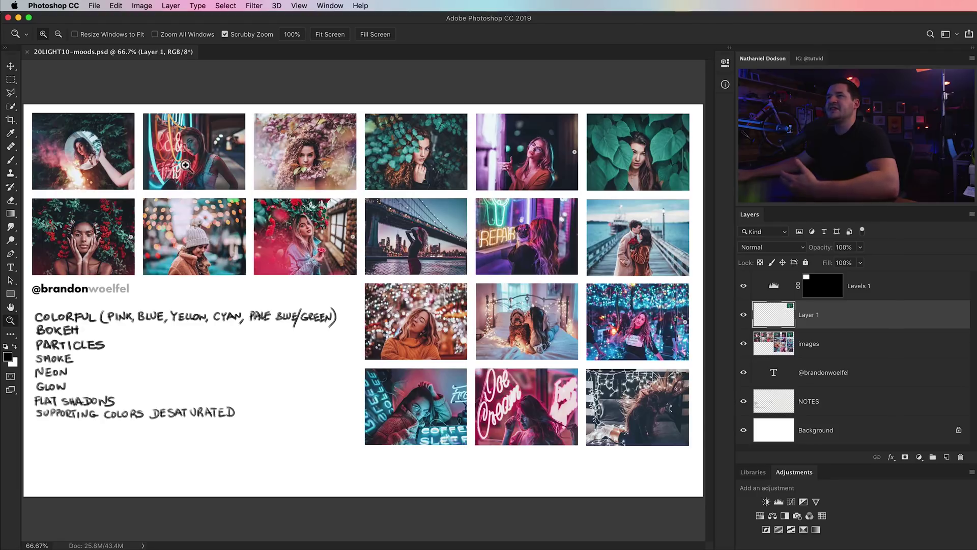
Examine the glowing lights and particles in the sparkler, bridge, orange sweater and fairy-light bedroom photos.
left_click(81, 177)
left_click(81, 178)
left_click(81, 178)
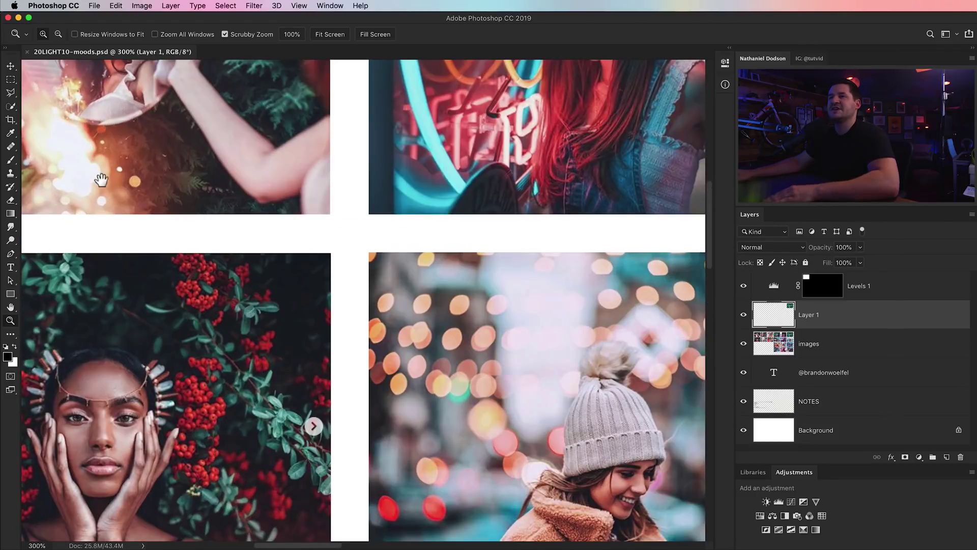
left_click_drag(100, 174, 226, 281)
left_click_drag(261, 347, 166, 328)
scroll(166, 328, "right", 10)
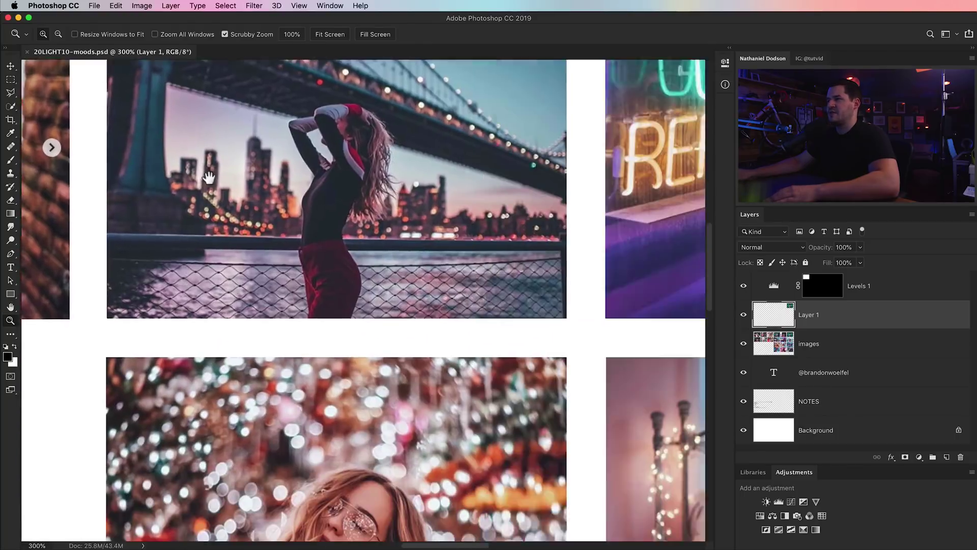
scroll(257, 315, "down", 8)
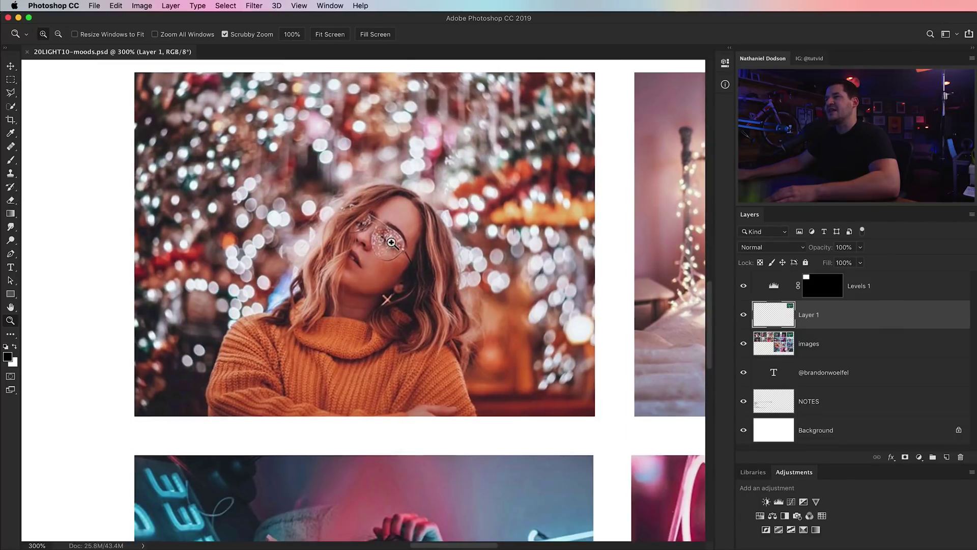
scroll(452, 269, "right", 10)
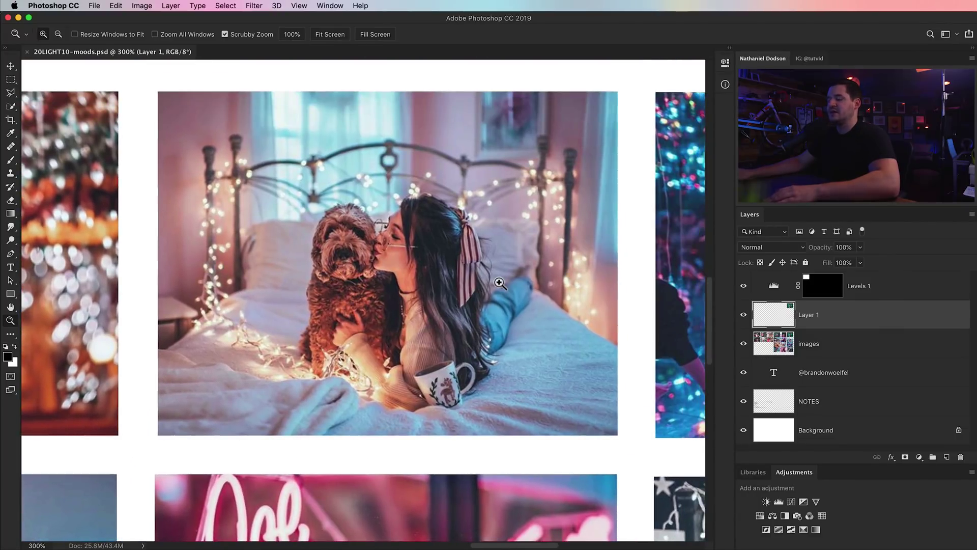
left_click(529, 300, "alt")
left_click(556, 312, "alt")
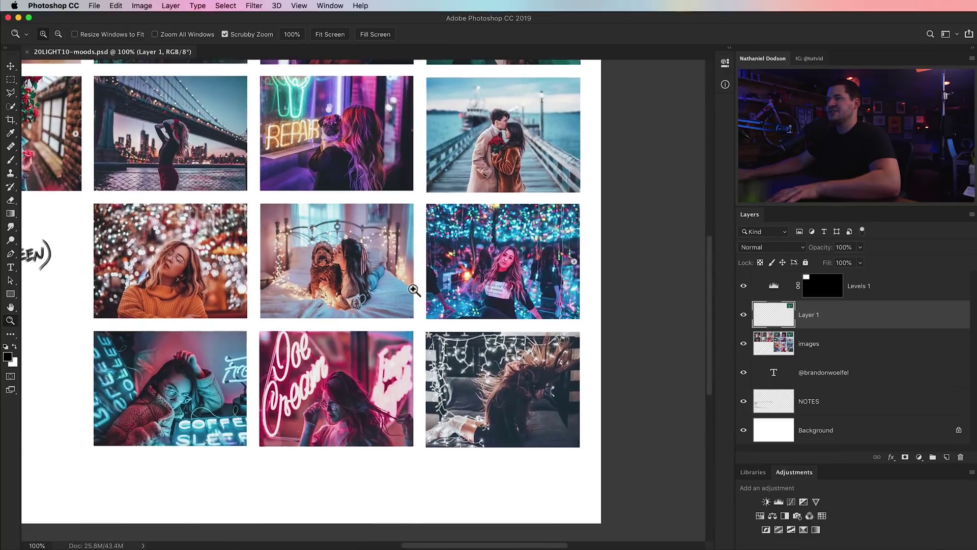
scroll(506, 365, "up", 5)
left_click_drag(308, 356, 683, 254)
key("super+minus")
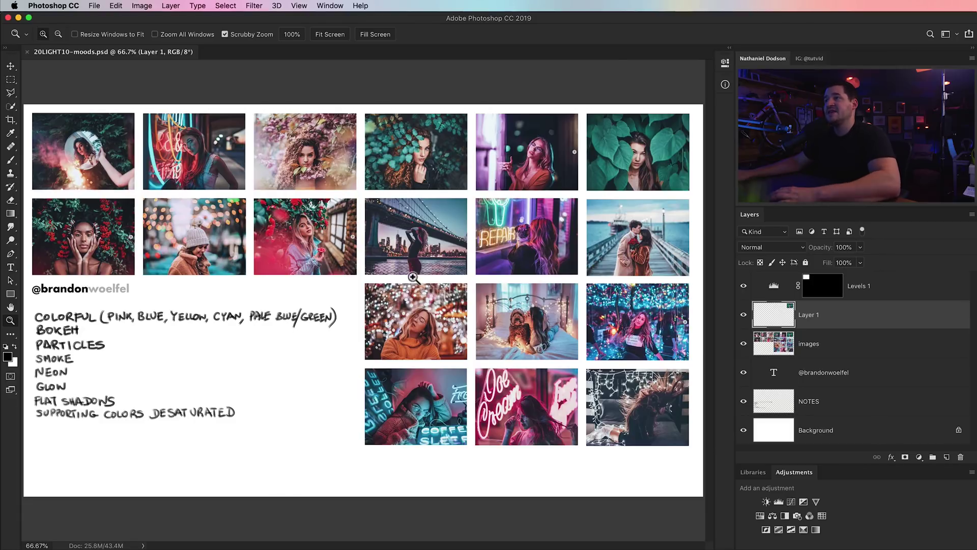
Examine the shadows and colour tones in the bridge, large green leaf and purple neon window photos.
left_click_drag(452, 249, 421, 218)
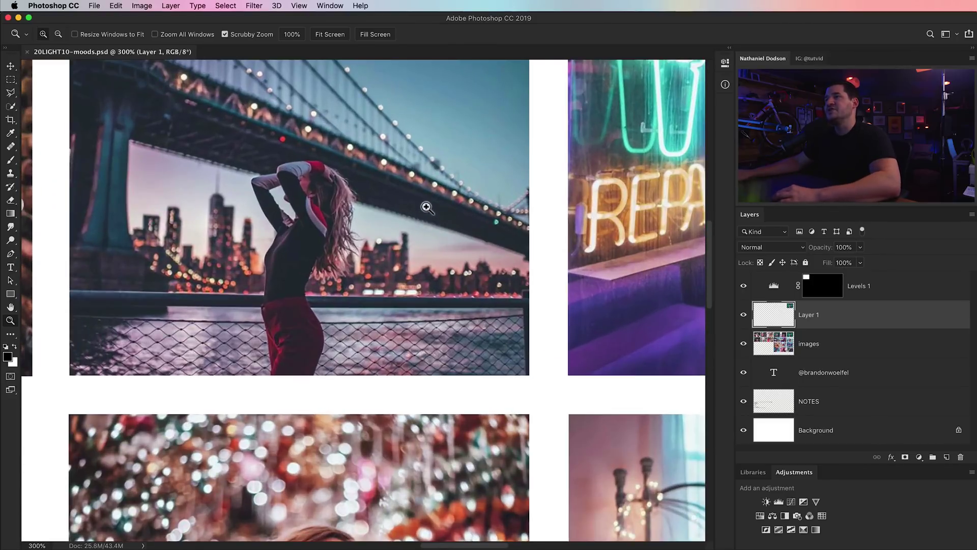
key("super+0")
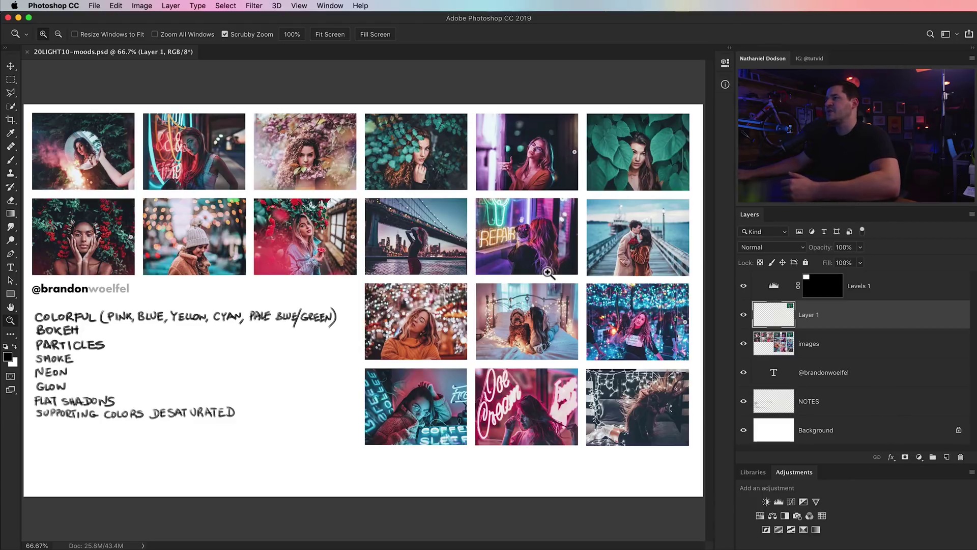
left_click(662, 184)
left_click(656, 178)
left_click(641, 168)
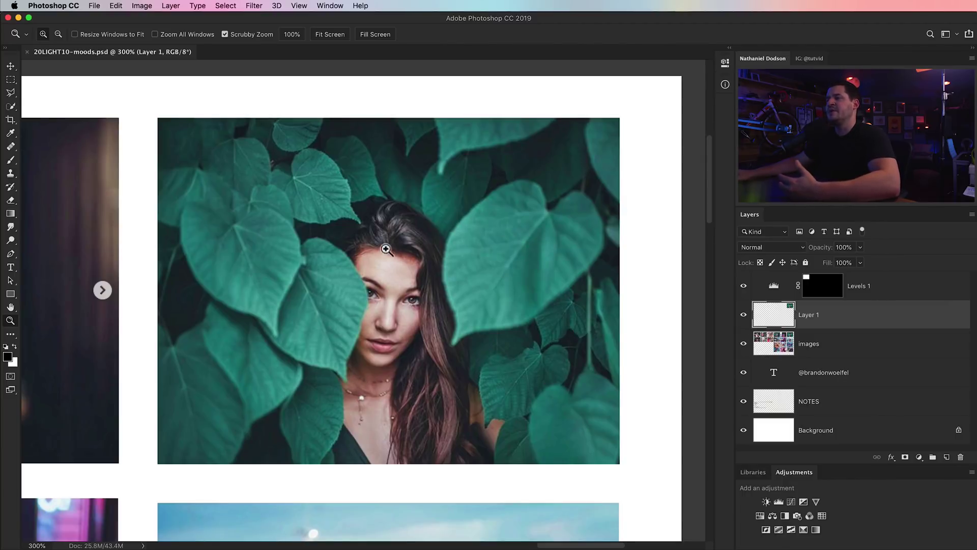
key("super+1")
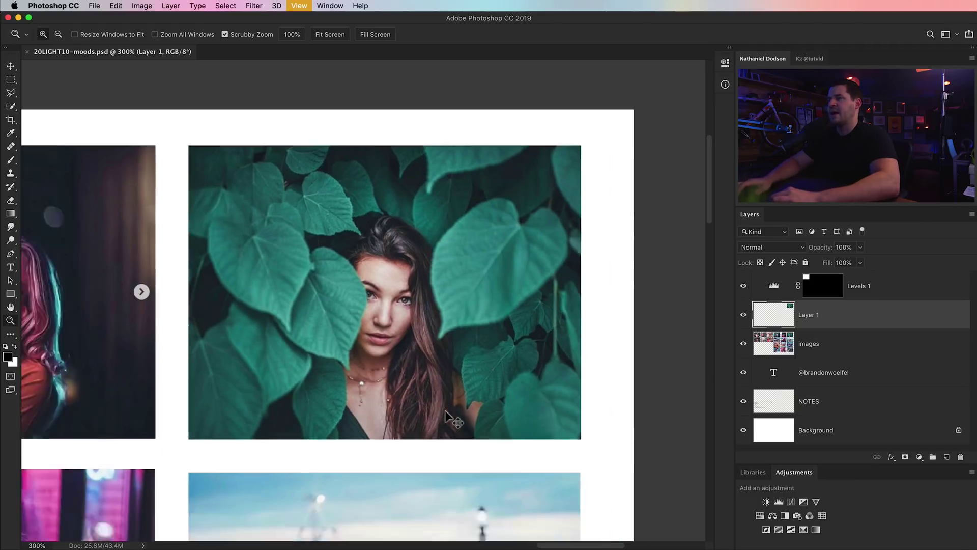
key("super+minus")
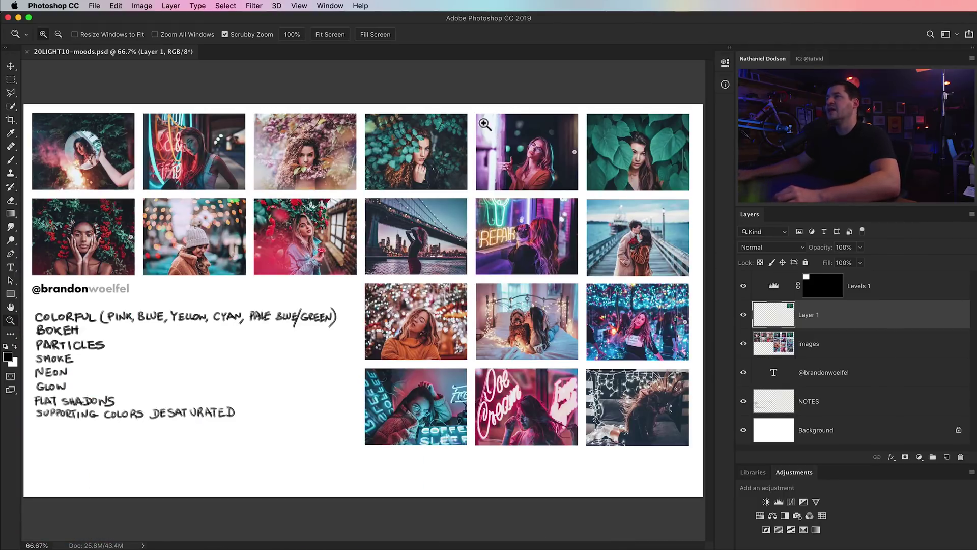
left_click_drag(481, 123, 514, 182)
left_click_drag(530, 159, 464, 197)
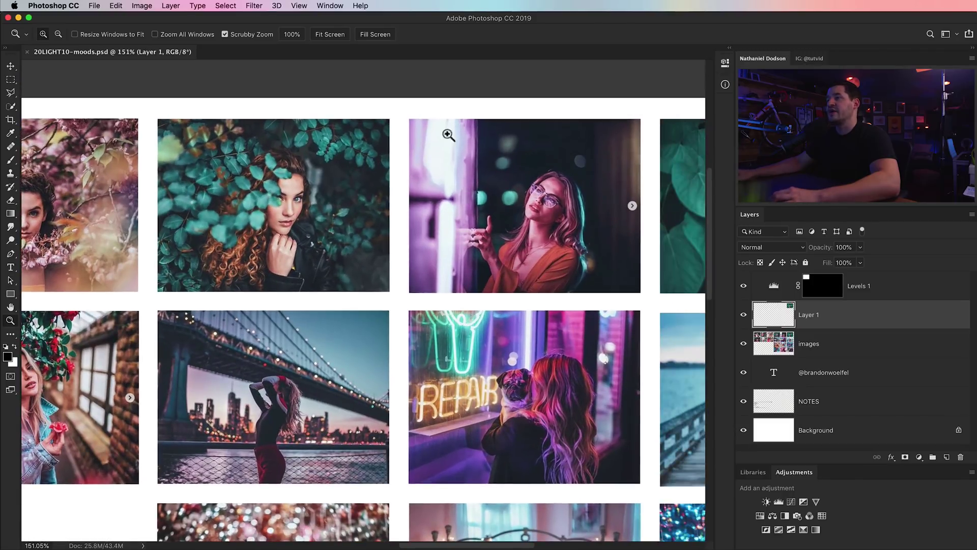
key("super+minus")
key("super+minus")
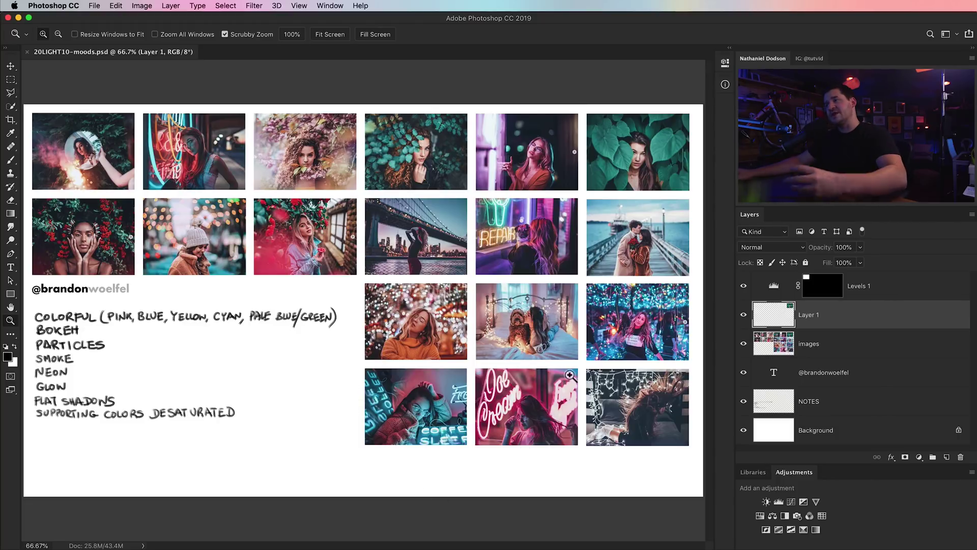
Switch to Lightroom Classic and look through the library's photo thumbnails from the first portraits to the last.
key("super+Tab")
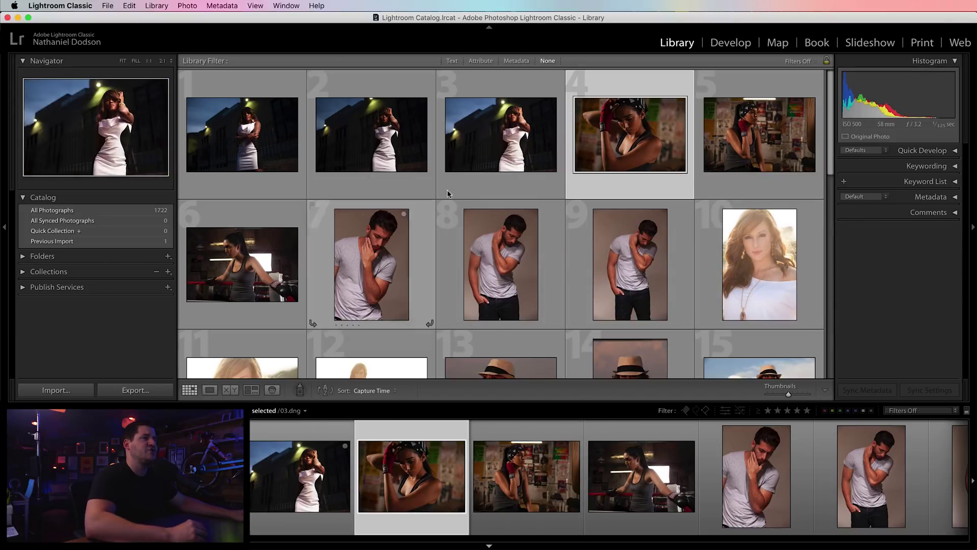
scroll(605, 293, "down", 10)
scroll(610, 295, "up", 10)
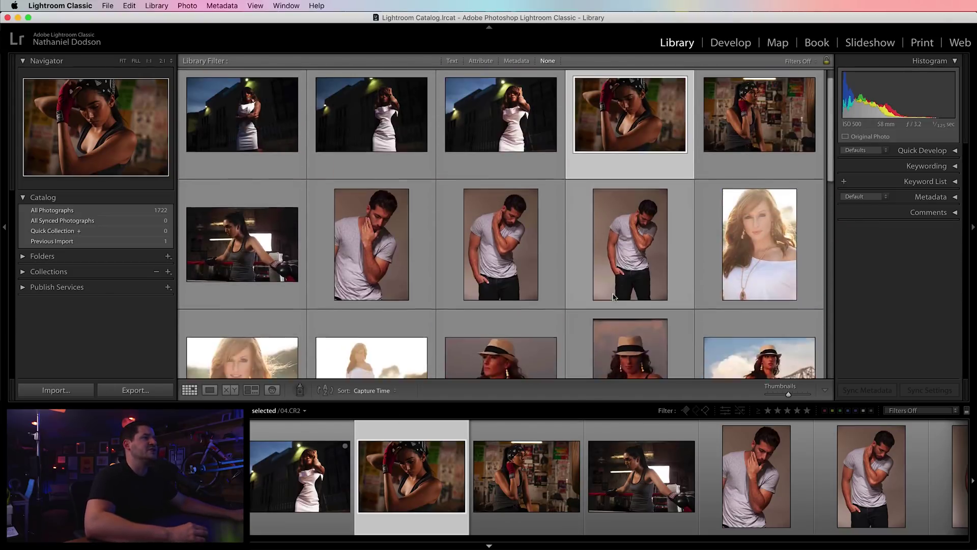
scroll(614, 297, "down", 8)
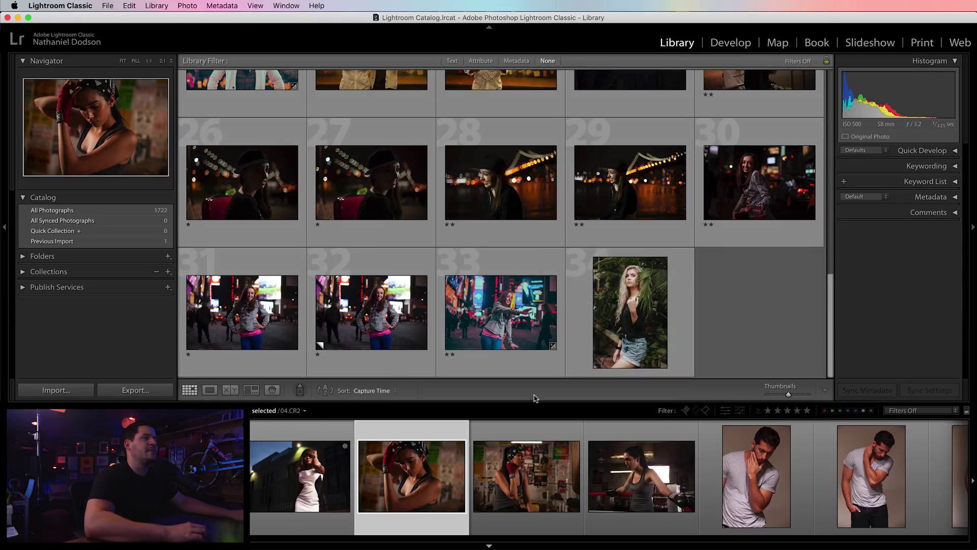
scroll(439, 283, "up", 10)
scroll(438, 279, "up", 3)
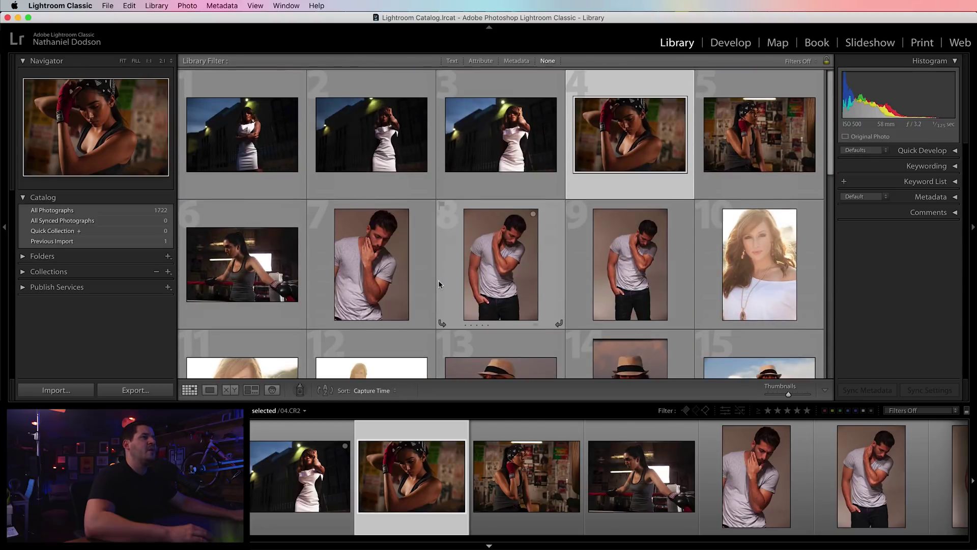
scroll(565, 224, "down", 6)
scroll(565, 226, "down", 2)
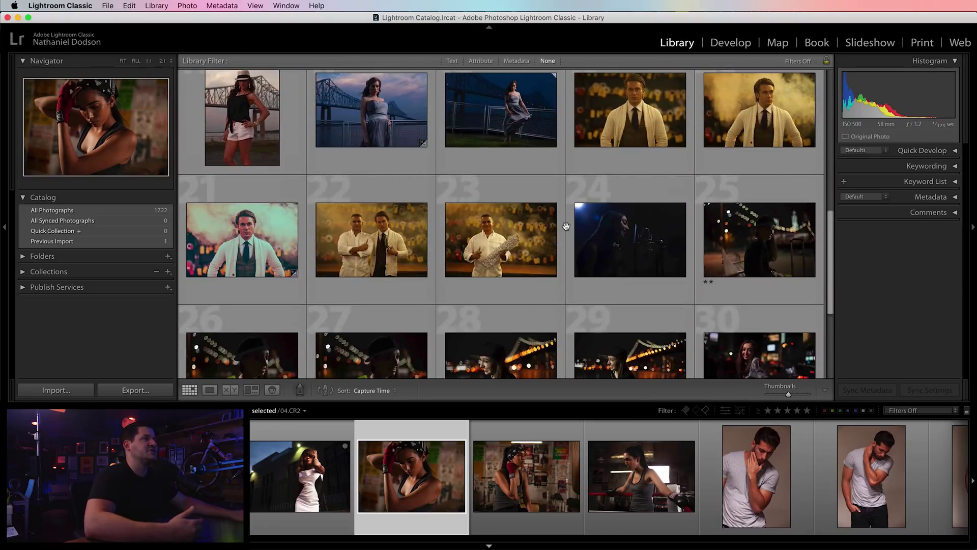
scroll(566, 226, "up", 8)
scroll(566, 226, "down", 10)
scroll(566, 226, "up", 1)
scroll(566, 226, "up", 8)
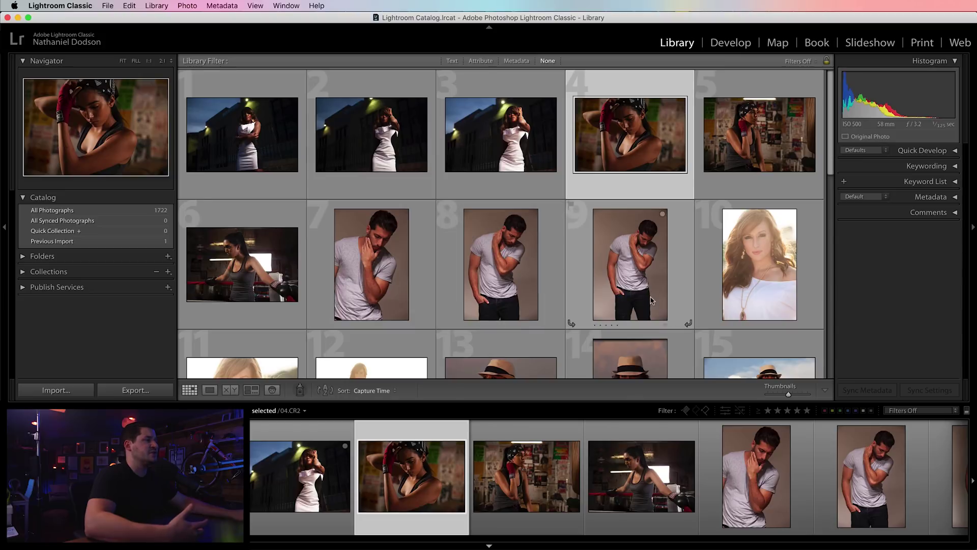
Compare the dark night-time city portraits with the yellow bokeh portraits and the evening bridge photos in the library.
scroll(590, 227, "down", 3)
scroll(590, 227, "down", 5)
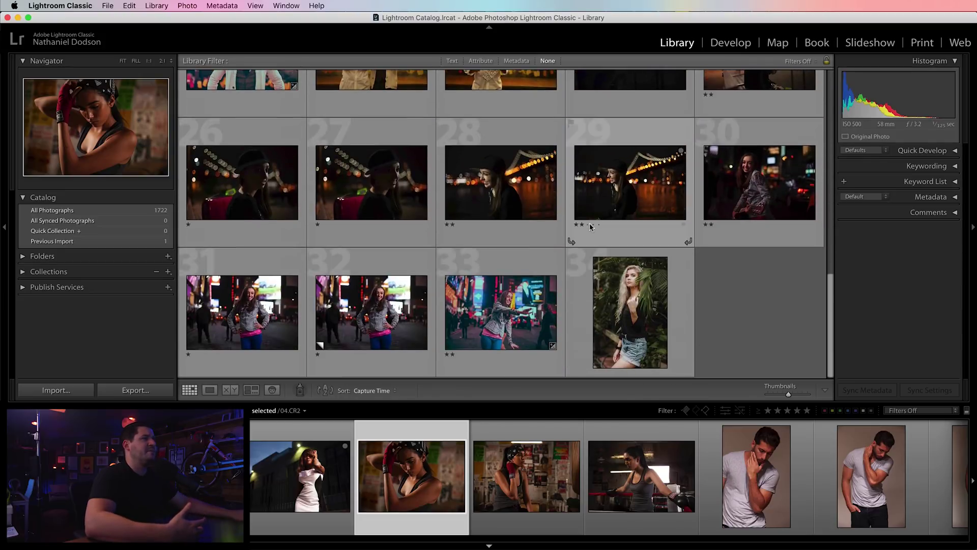
scroll(590, 227, "up", 10)
scroll(590, 227, "down", 8)
scroll(590, 227, "down", 2)
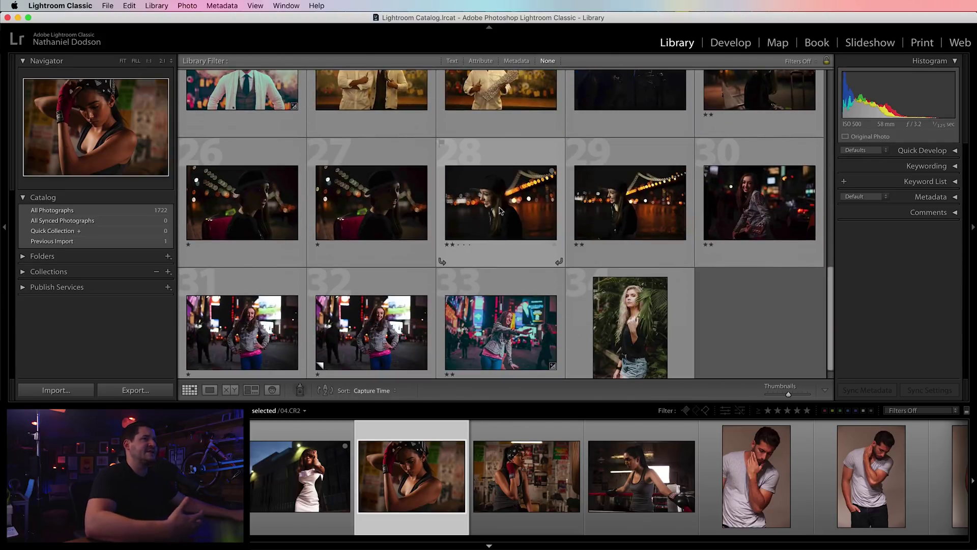
scroll(652, 202, "up", 2)
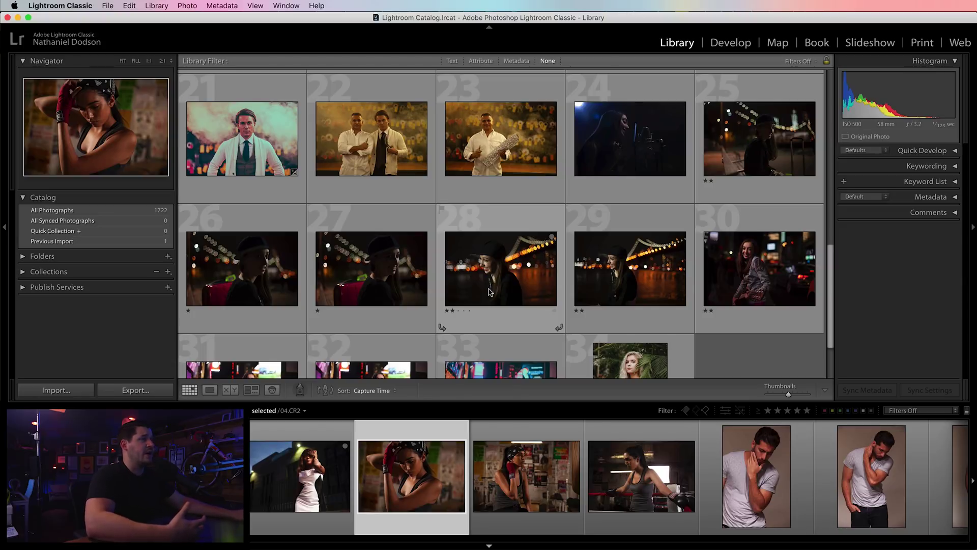
scroll(436, 246, "up", 3)
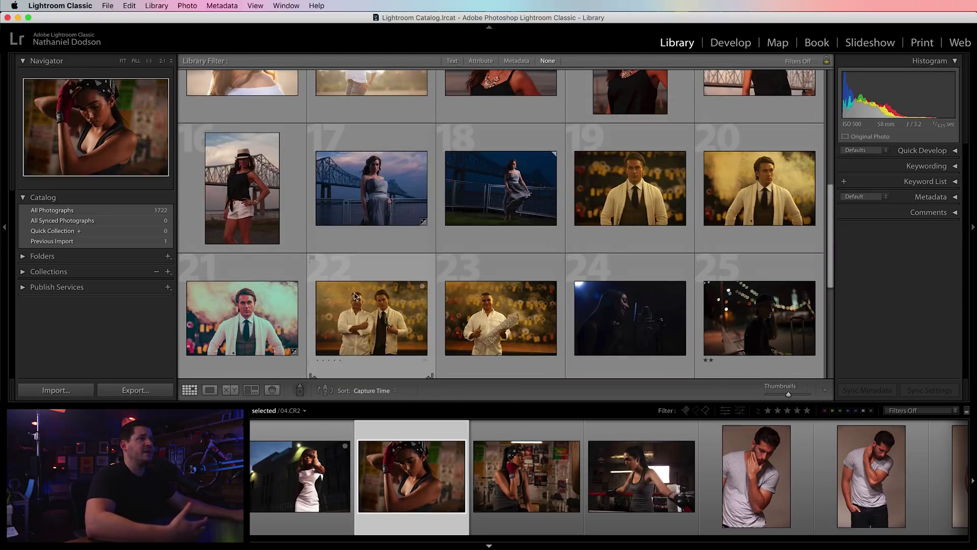
scroll(387, 254, "down", 2)
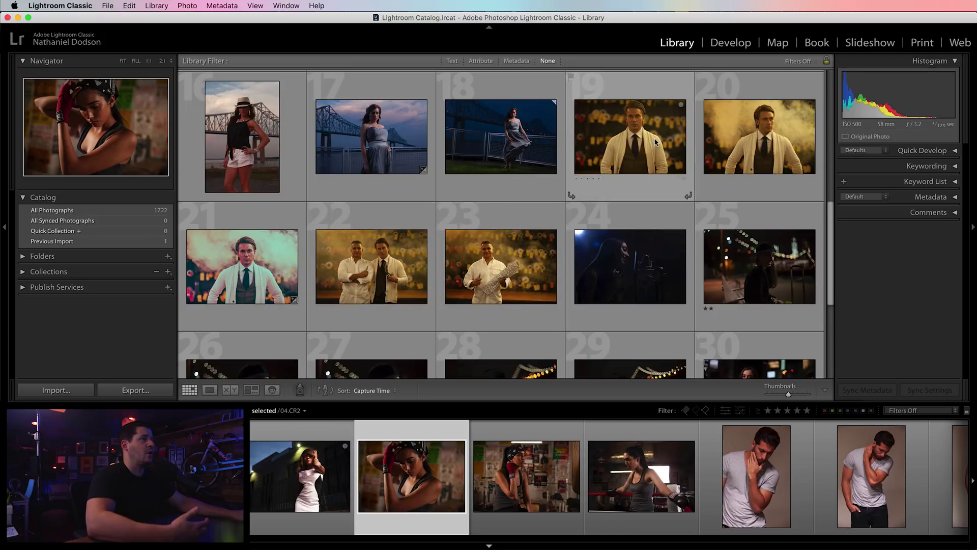
scroll(387, 214, "up", 2)
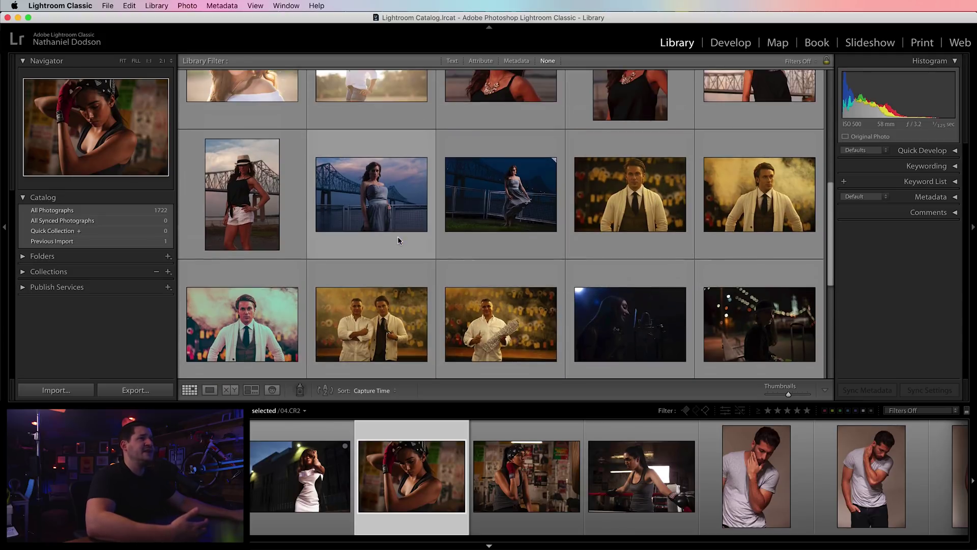
View the evening bridge portrait 17.dng enlarged, then return to the thumbnail grid.
left_click(375, 190)
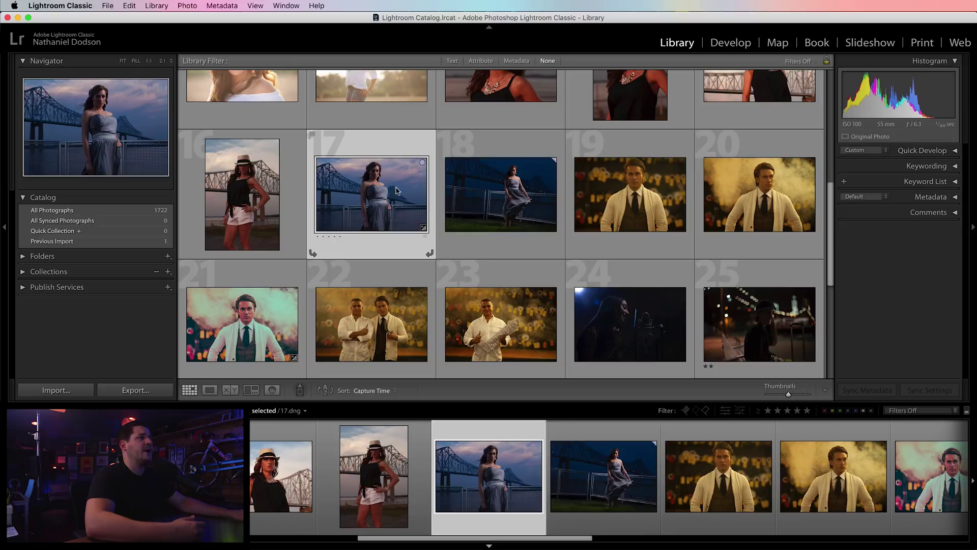
left_click(209, 390)
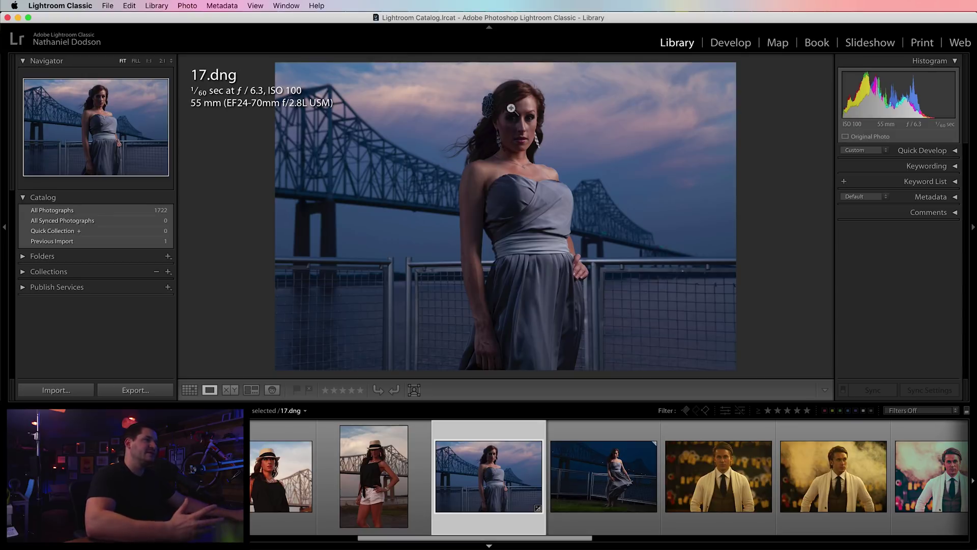
left_click(197, 388)
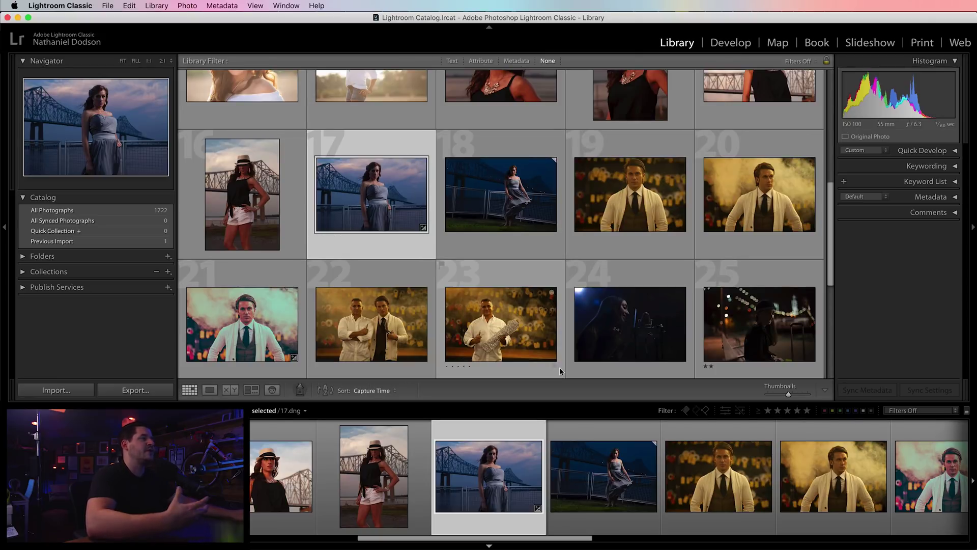
Reset the develop settings of the teal-toned Times Square photo of the woman with an outstretched arm.
scroll(560, 367, "down", 4)
scroll(589, 255, "up", 1)
scroll(575, 305, "down", 1)
right_click(518, 320)
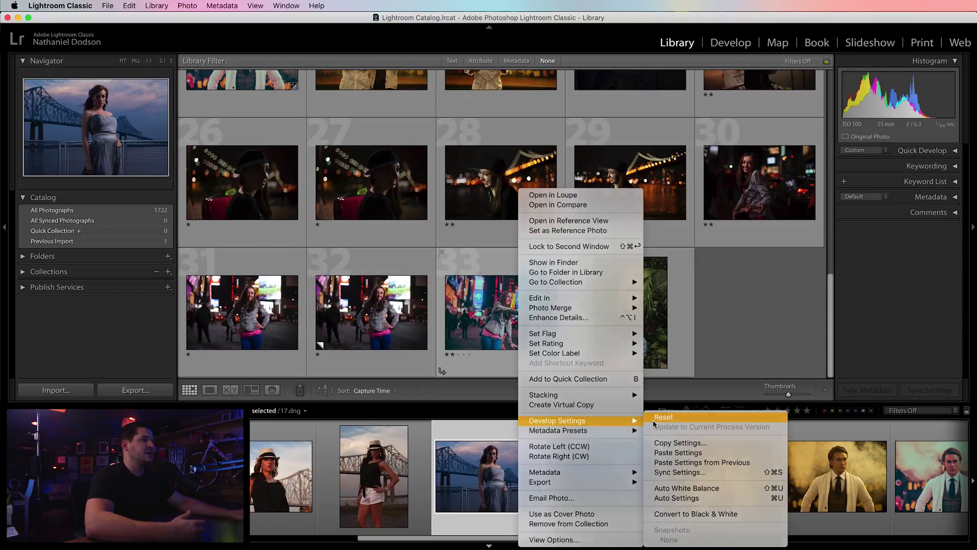
left_click(661, 420)
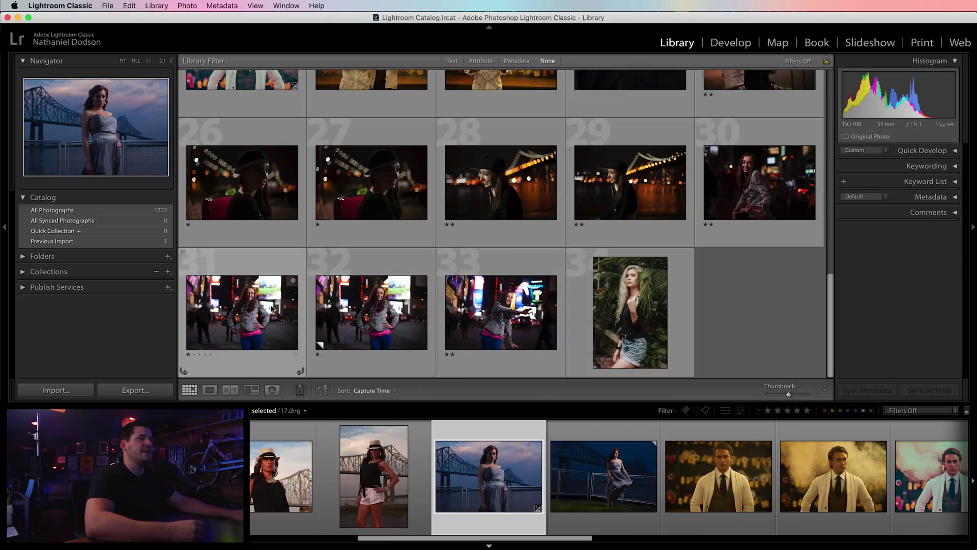
Remove the old virtual copy of the Times Square portrait from the collection and create a new virtual copy of 31.dng.
right_click(369, 312)
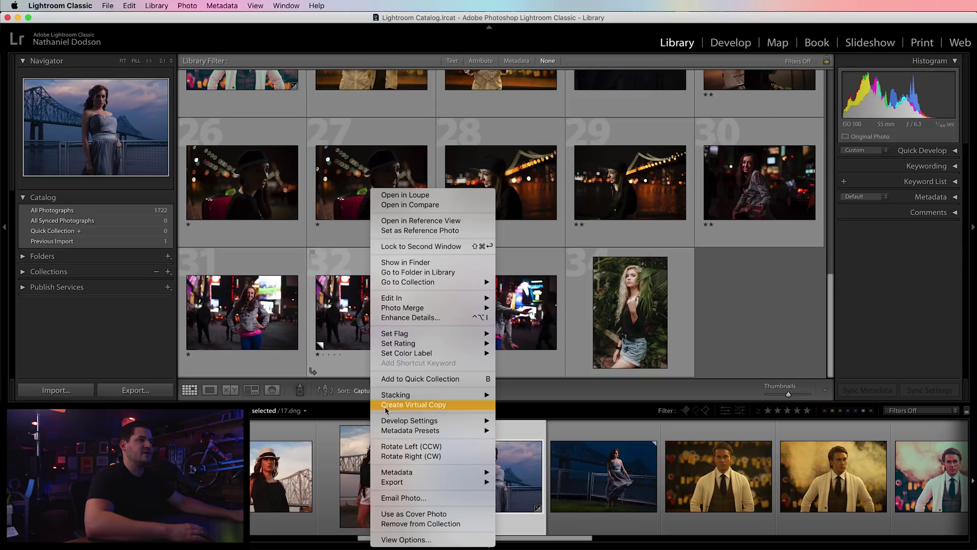
left_click(418, 523)
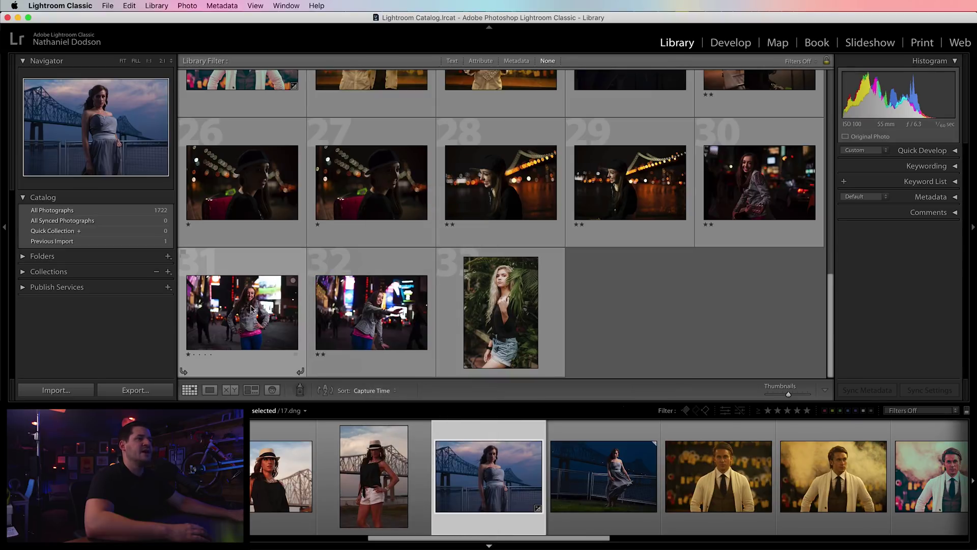
right_click(241, 312)
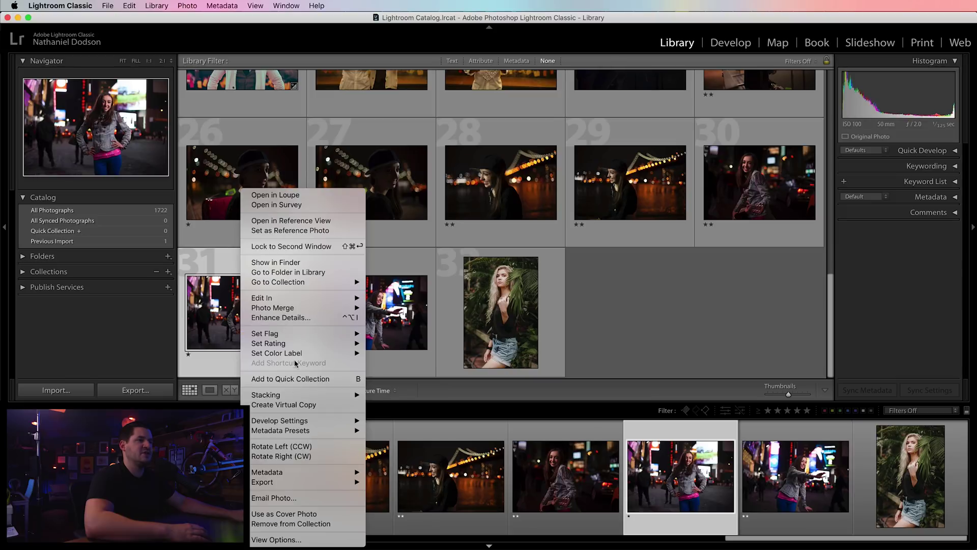
left_click(276, 404)
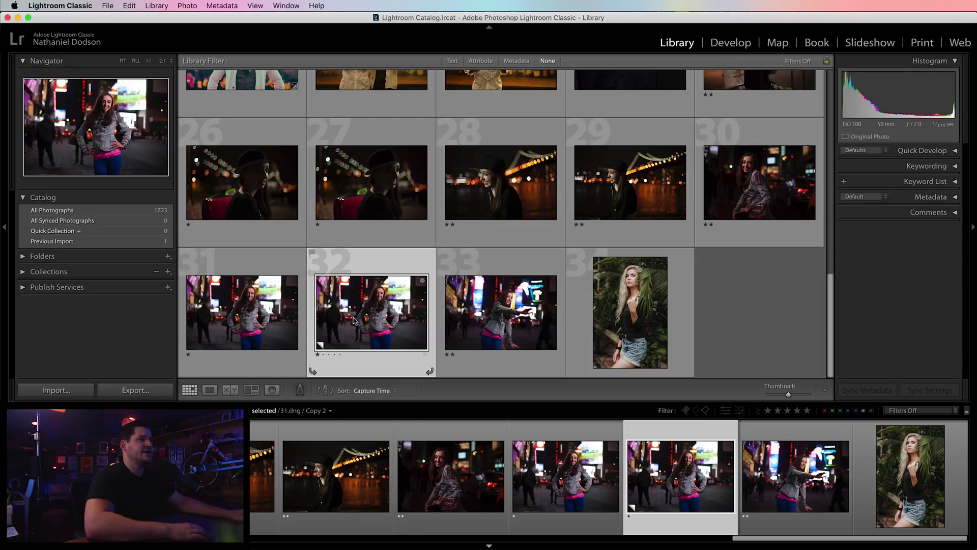
Open the new virtual copy for developing, collapse the presets list and show the Basic adjustments.
left_click(730, 42)
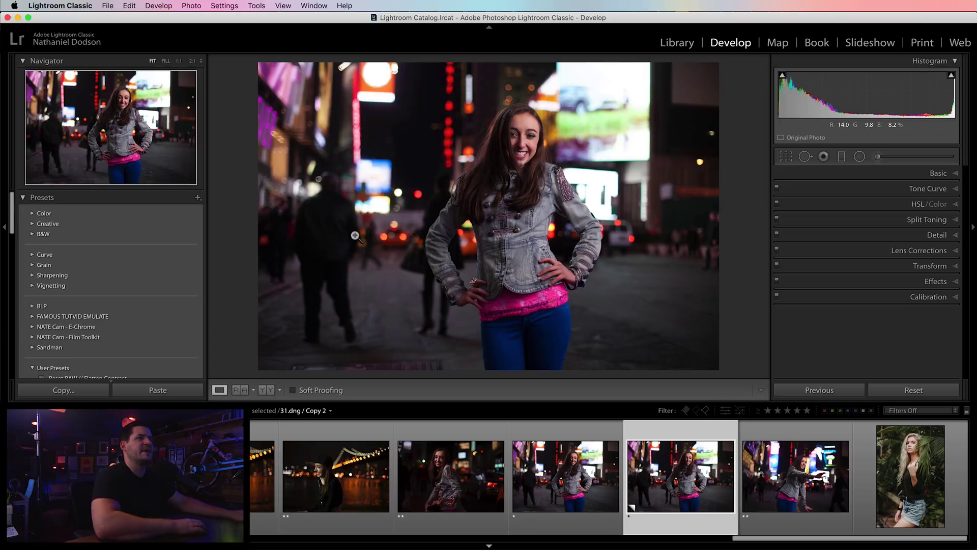
left_click(22, 198)
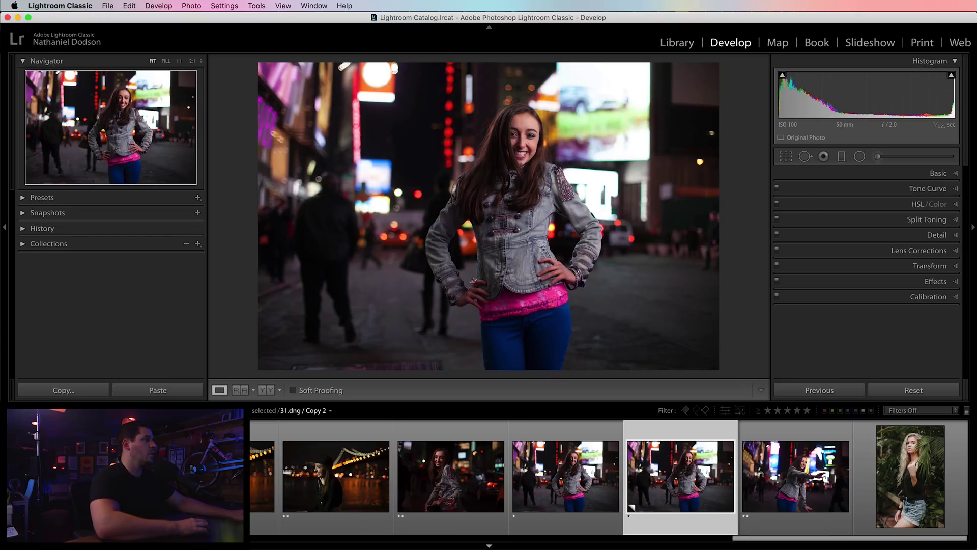
left_click(933, 176)
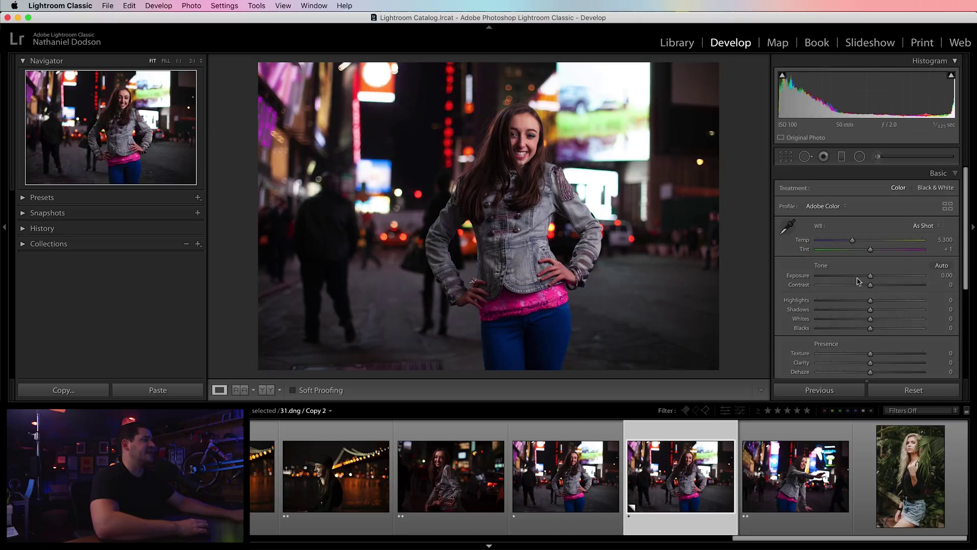
Set the white balance temperature of the Times Square portrait copy to 4,900.
scroll(784, 268, "down", 3)
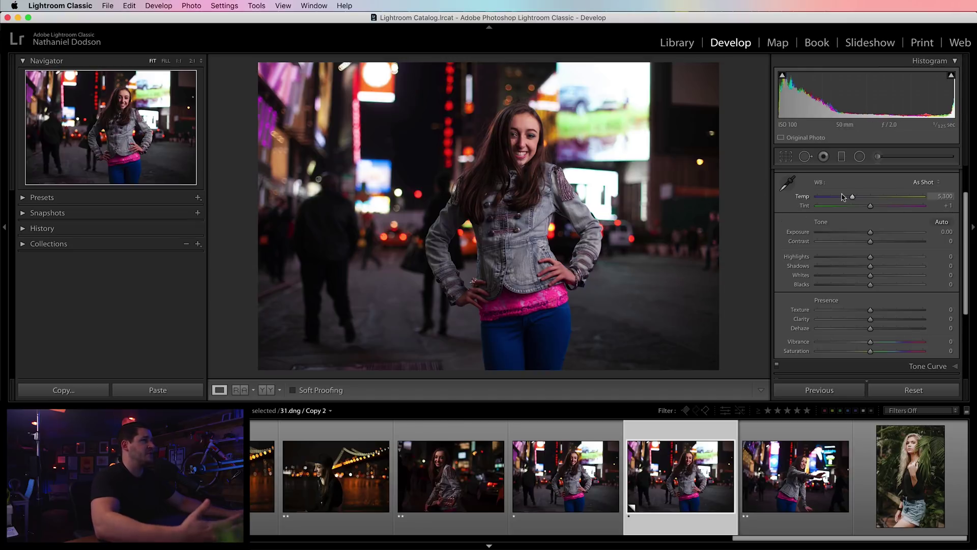
left_click(949, 198)
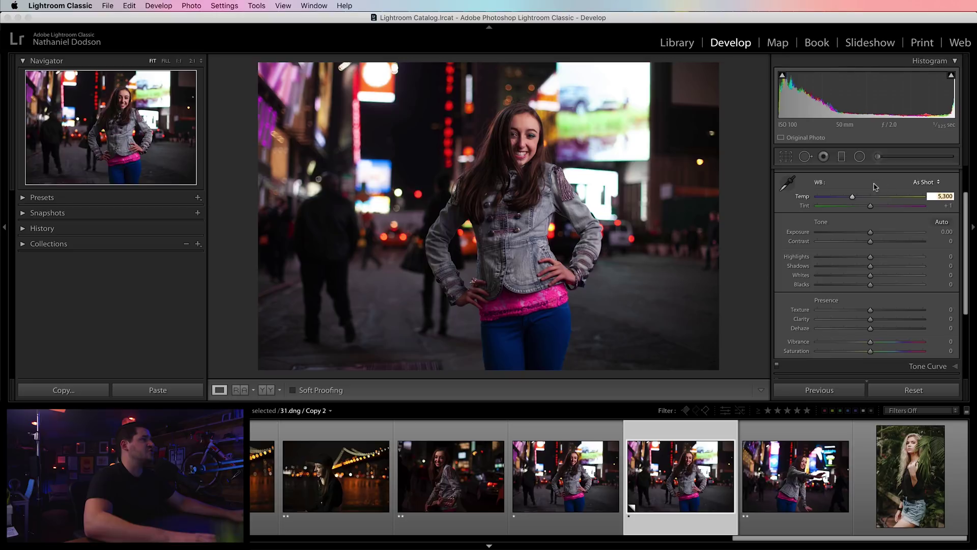
type("4")
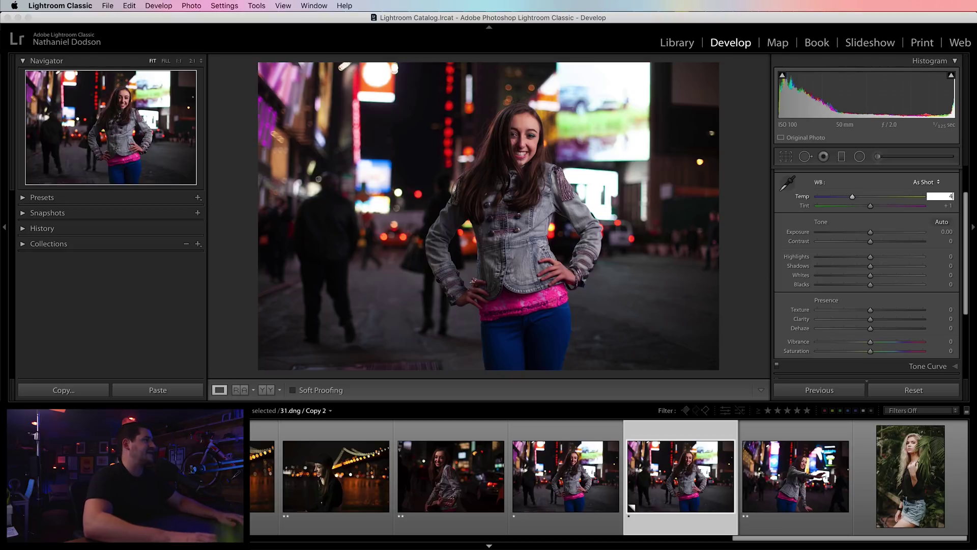
type(",900")
key("Return")
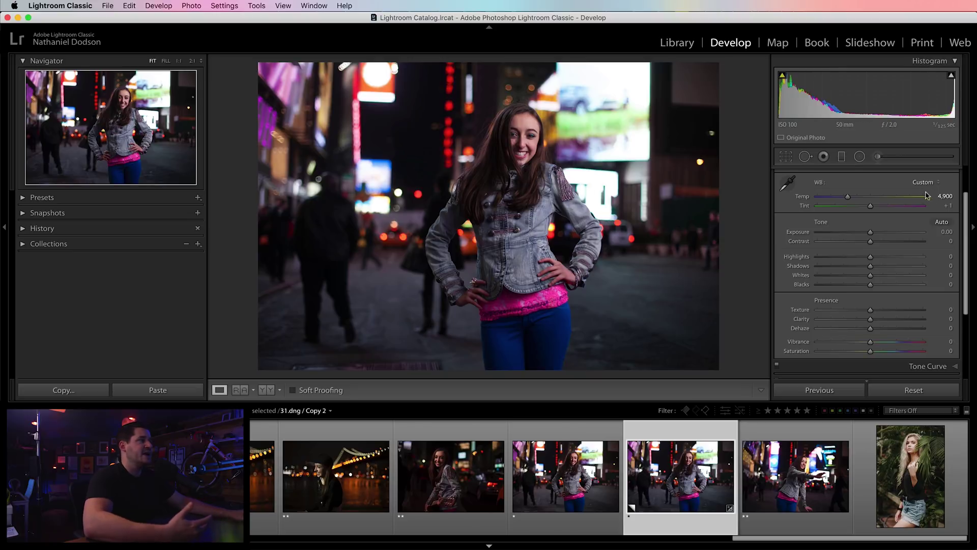
Set the white balance temperature of the gym portrait 05.CR2 to 5,700 and view the next boxing photo.
scroll(432, 473, "up", 10)
left_click(364, 477)
scroll(378, 468, "down", 4)
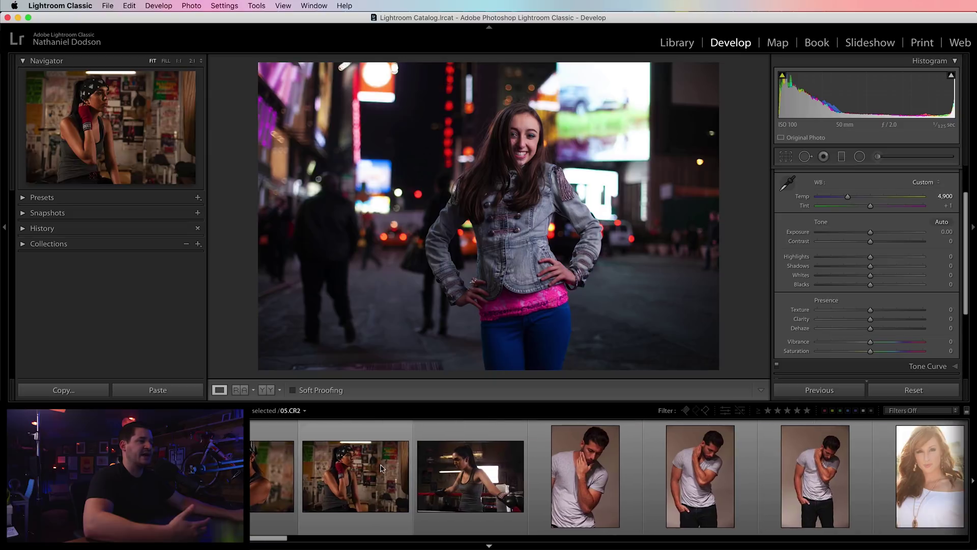
left_click(392, 470)
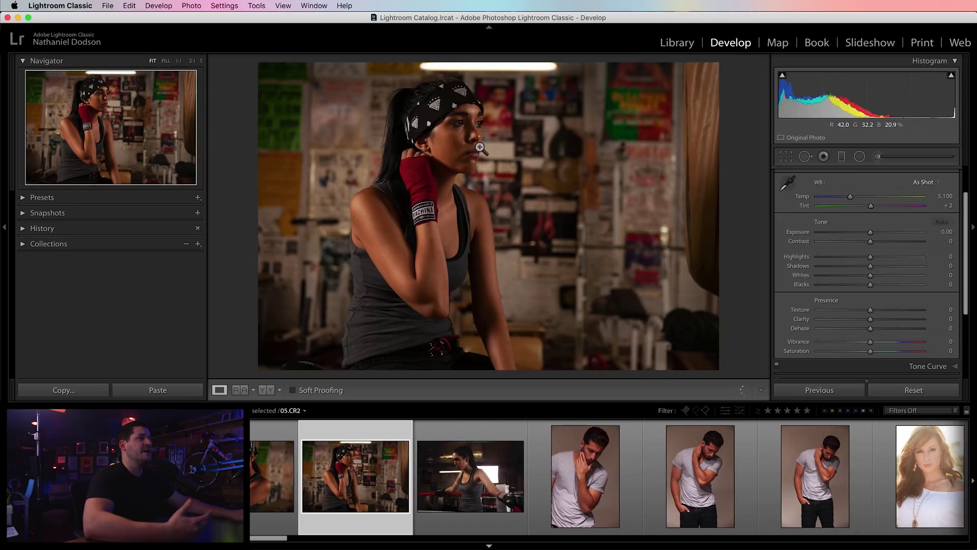
left_click(944, 196)
type("5,")
type("700")
key("Return")
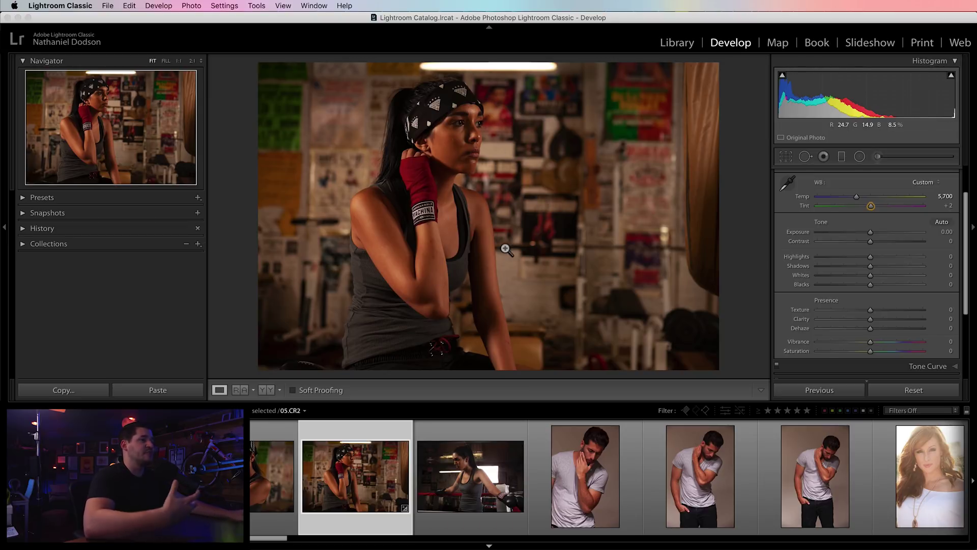
key("Right")
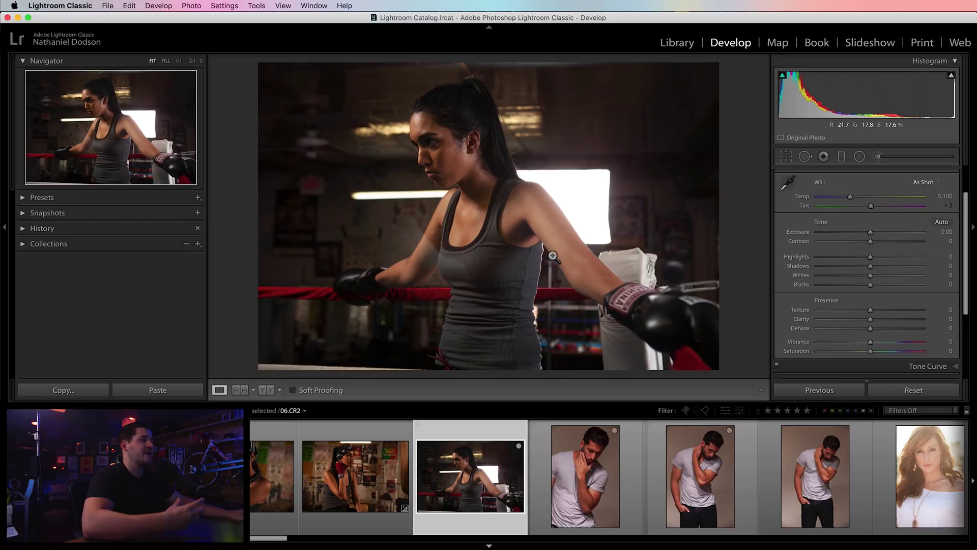
Return to the virtual copy of 31.dng and lower its Highlights to -70.
scroll(607, 476, "right", 15)
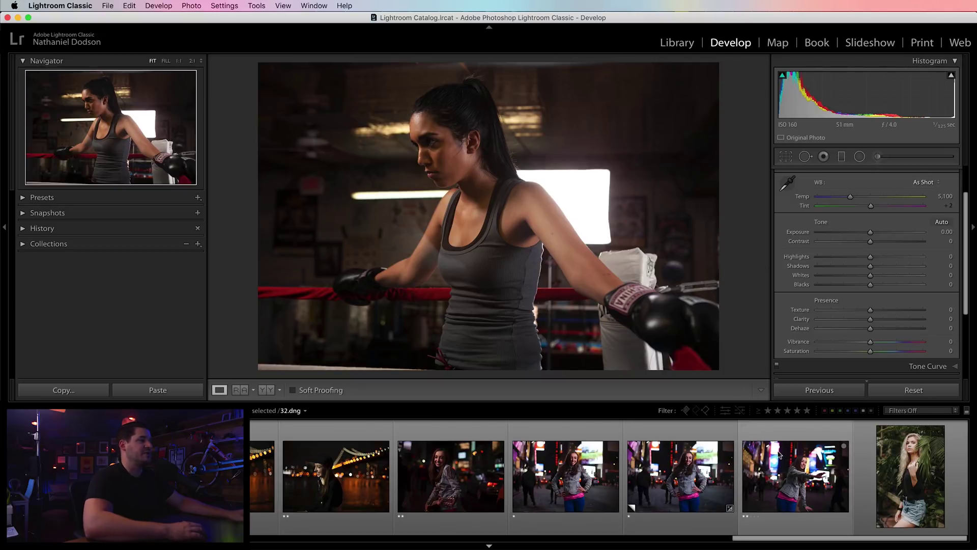
left_click(670, 481)
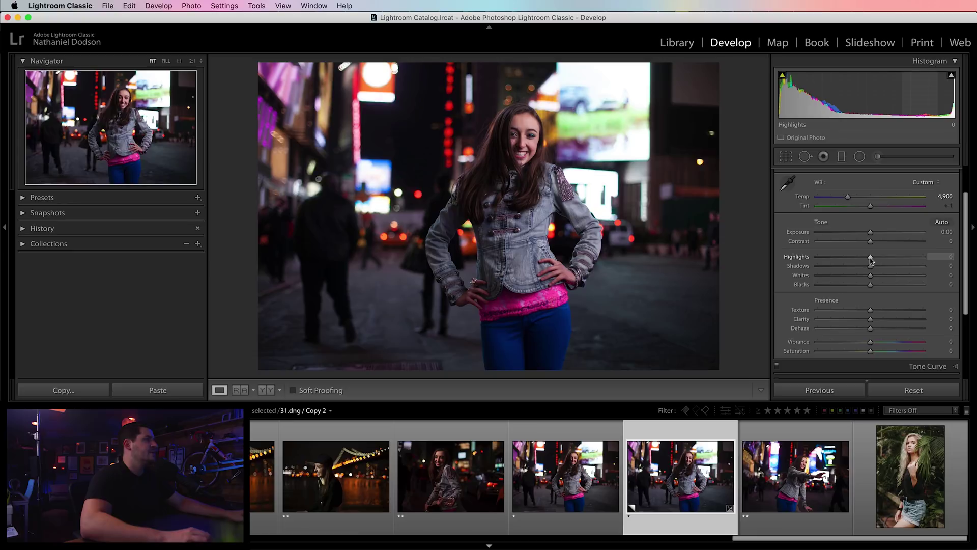
left_click_drag(870, 258, 834, 259)
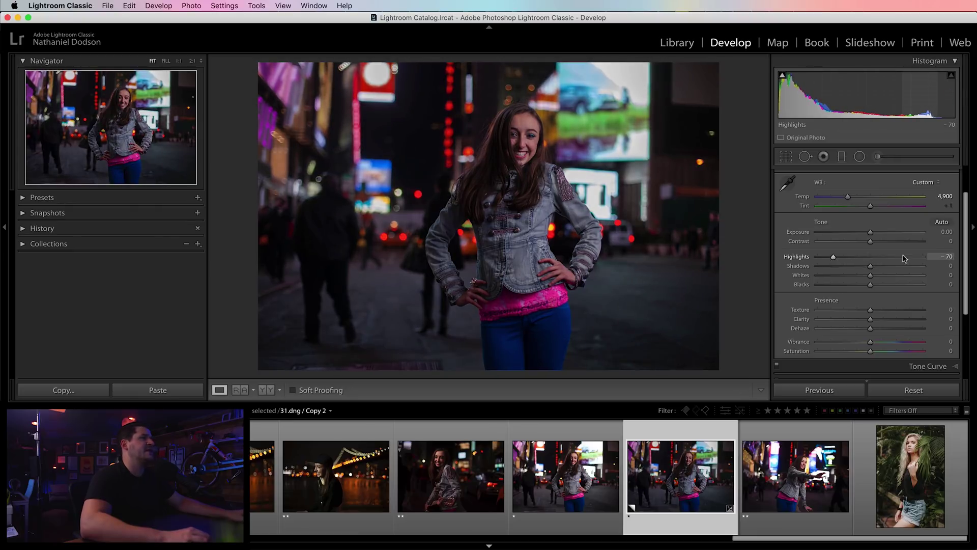
Set the Times Square portrait copy's tone to Shadows +70, Whites -50 and Blacks +51.
left_click_drag(870, 266, 907, 271)
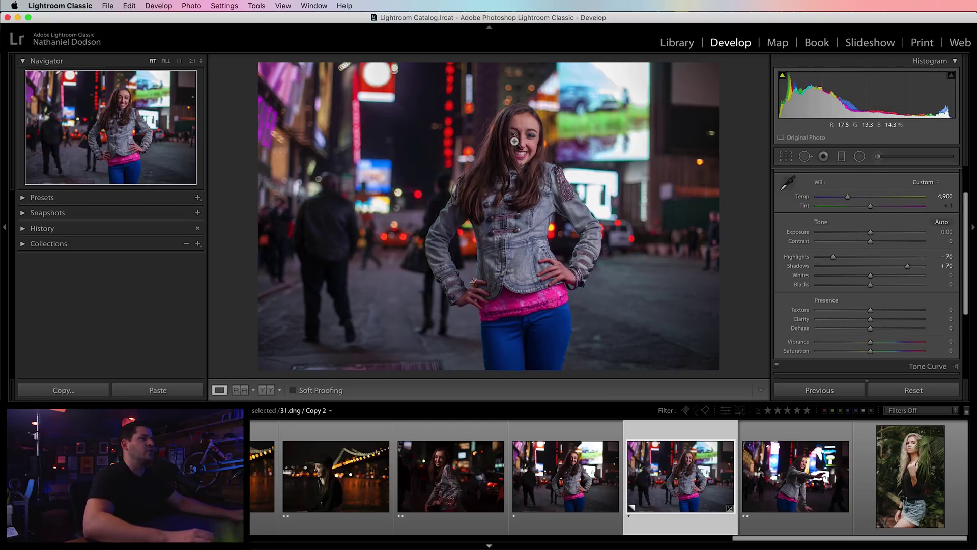
key("Left")
left_click(679, 481)
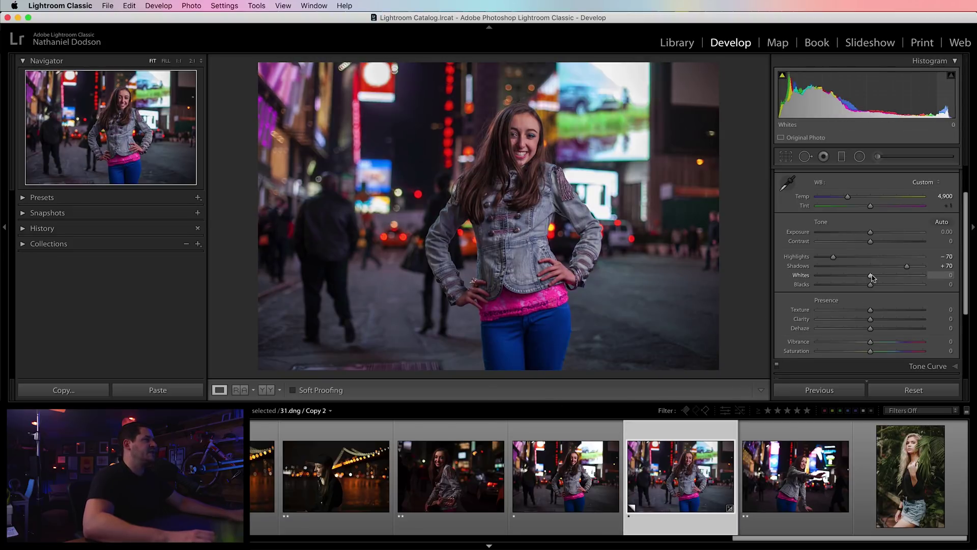
left_click_drag(868, 278, 854, 277)
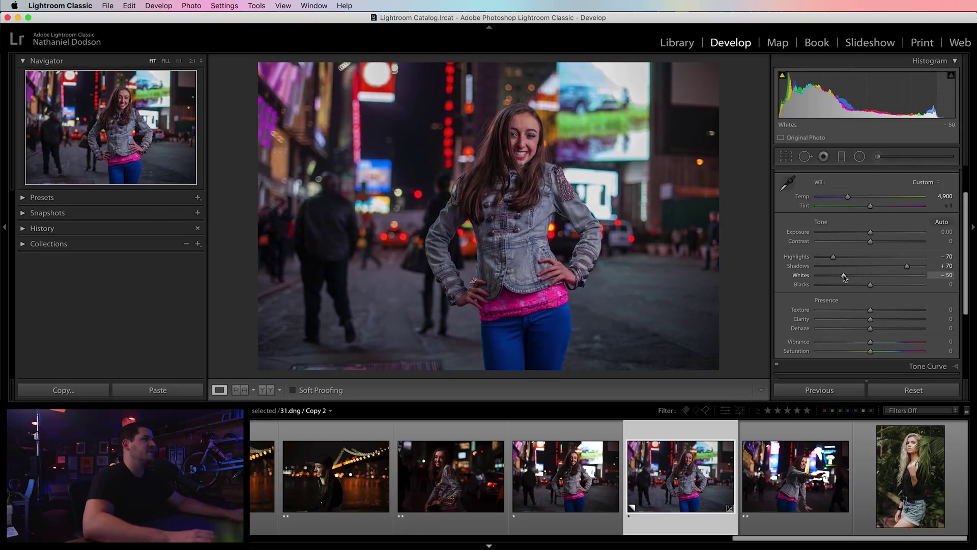
left_click_drag(872, 286, 898, 287)
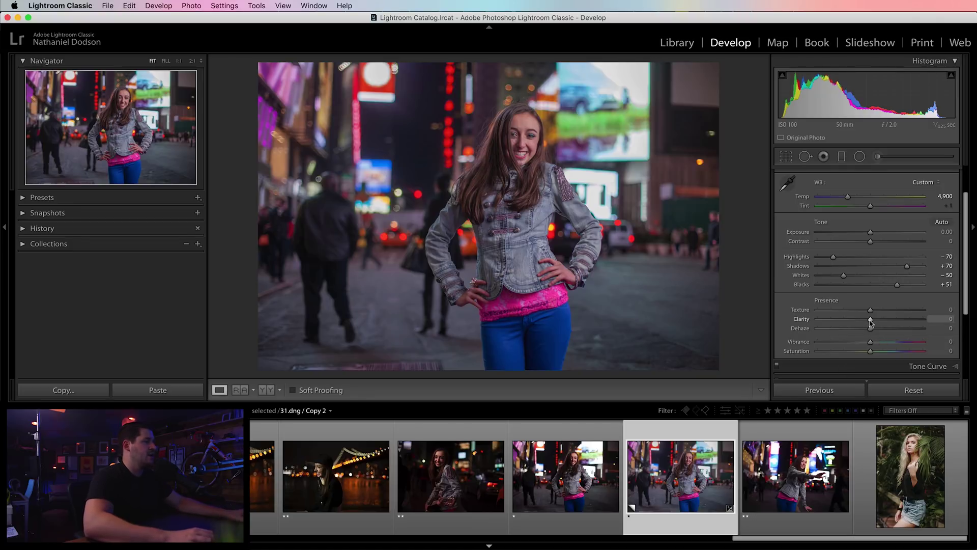
Set Clarity to +48 and Vibrance to -19, and collapse the Basic adjustments.
left_click_drag(870, 320, 895, 326)
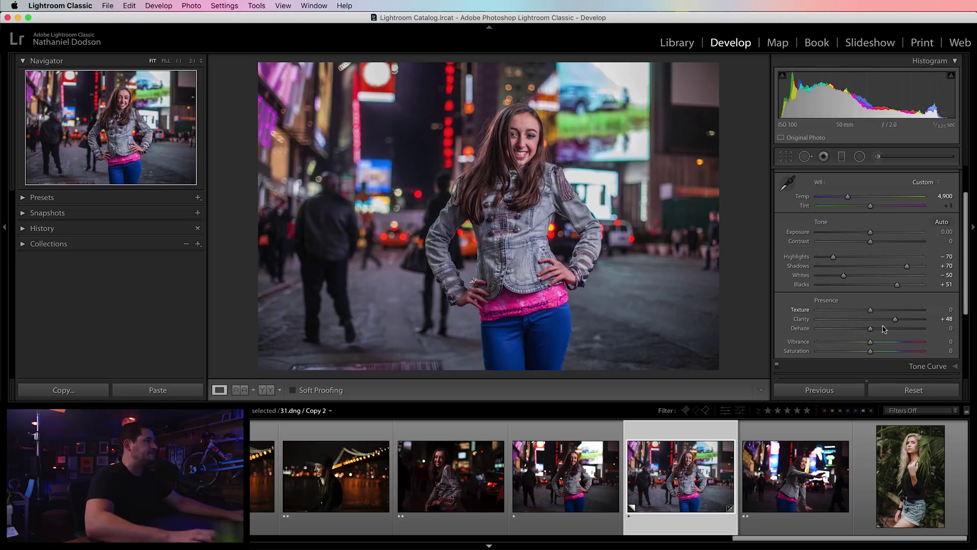
left_click_drag(869, 342, 862, 342)
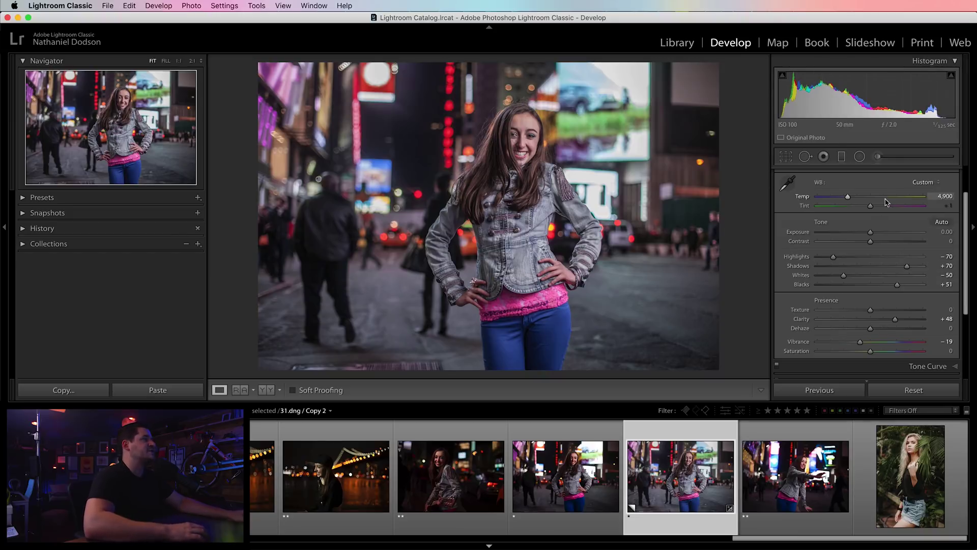
scroll(835, 184, "up", 3)
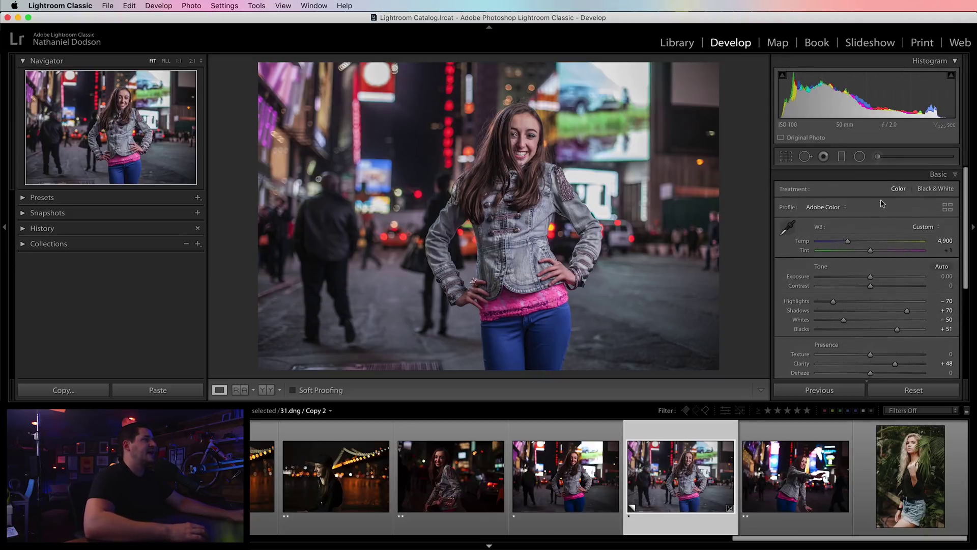
left_click(938, 174)
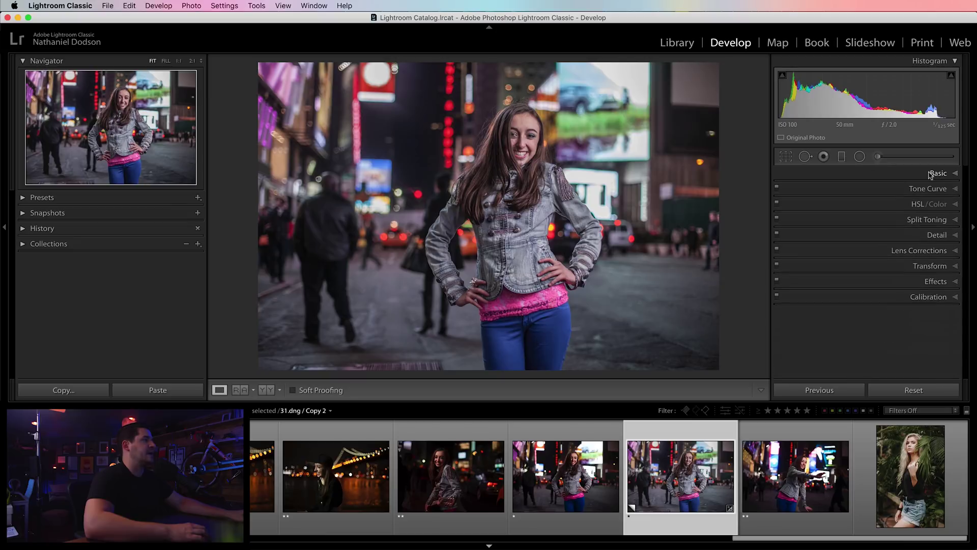
Shape the RGB tone curve with a lifted black point, anchored midtones, darkened shadows and a slightly lowered white point, and compare it with the curve off.
left_click(922, 190)
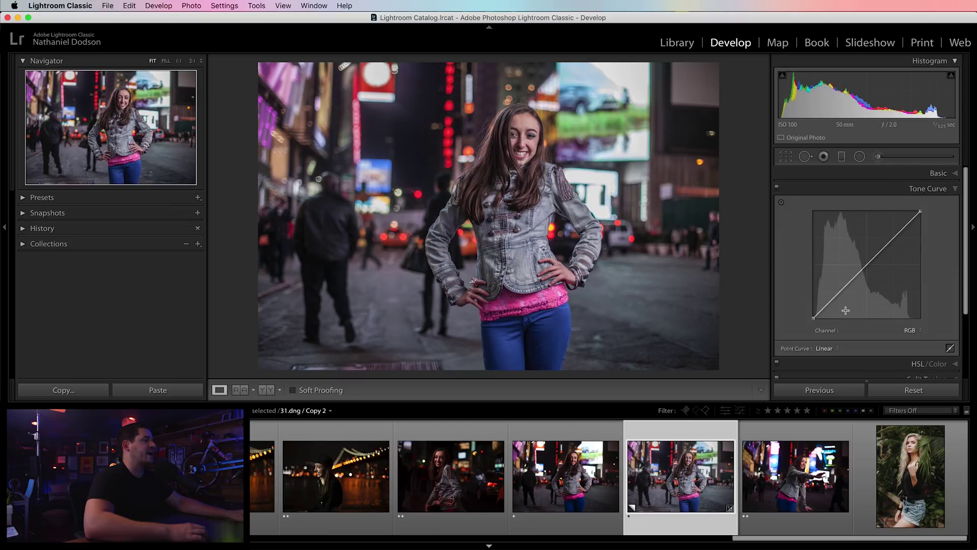
left_click_drag(814, 320, 811, 309)
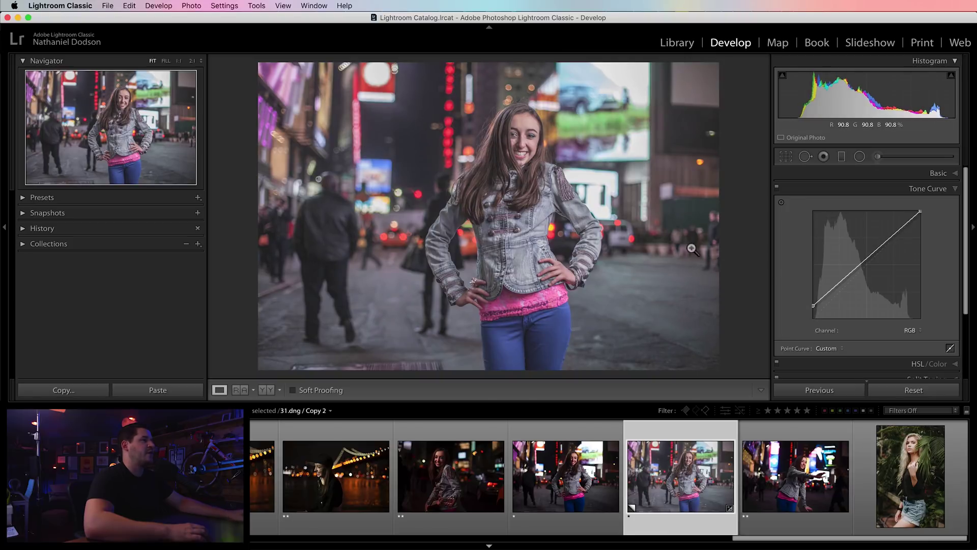
left_click_drag(838, 283, 866, 268)
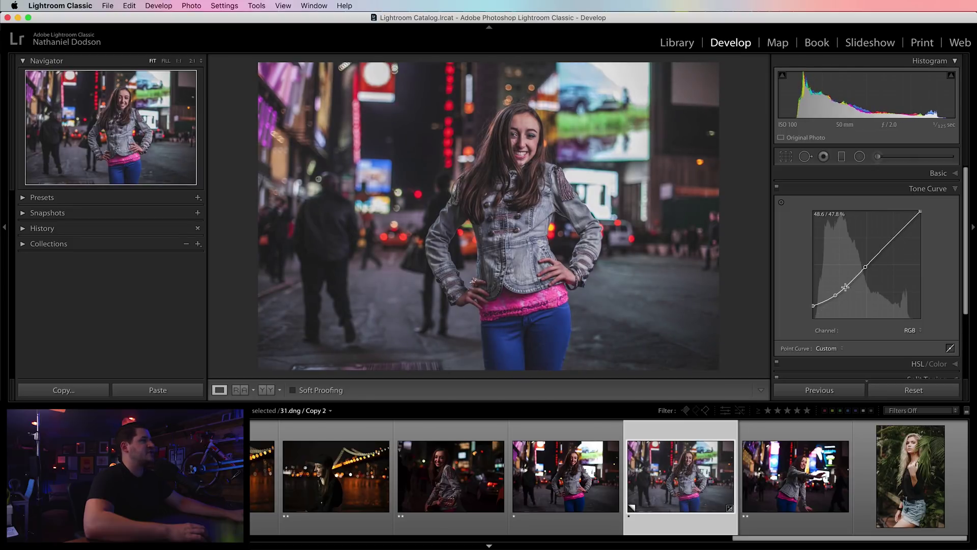
left_click_drag(920, 213, 920, 219)
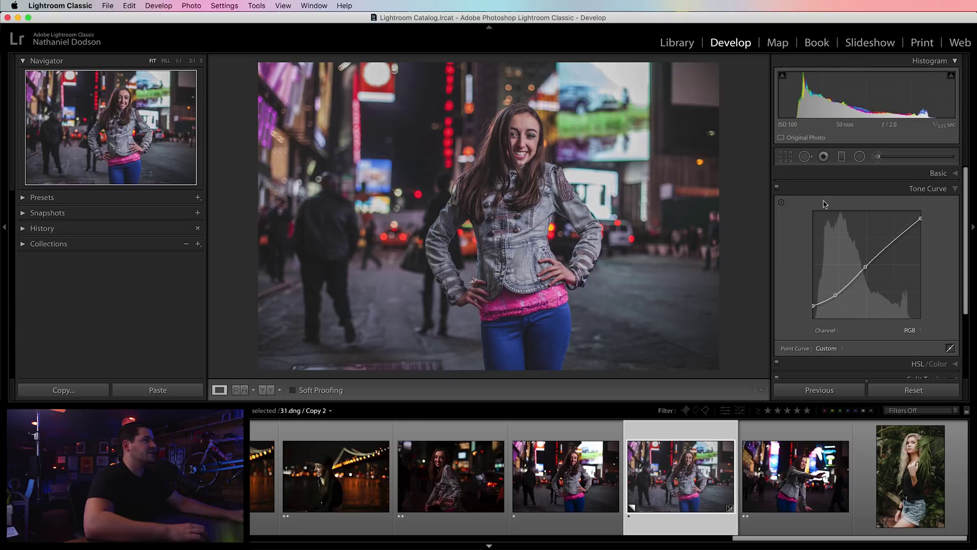
left_click(777, 188)
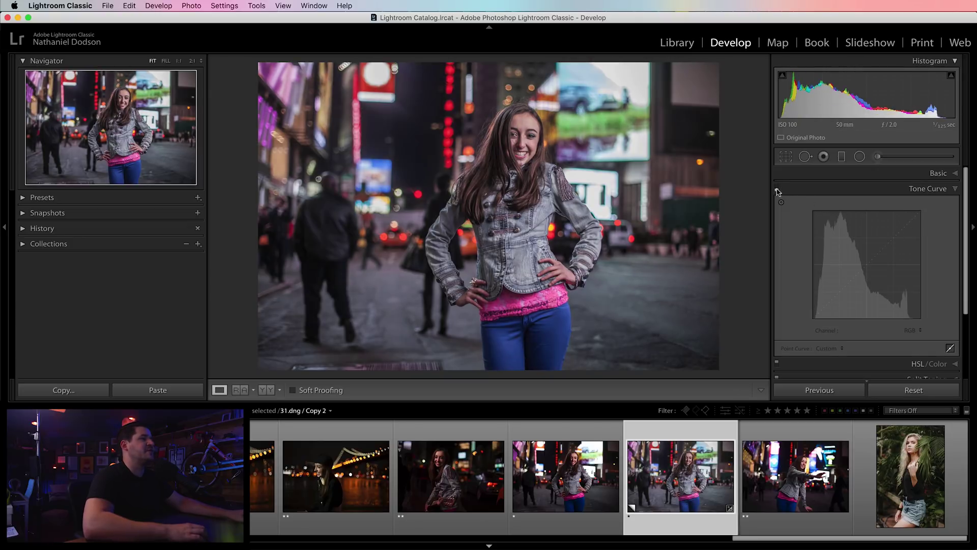
left_click(777, 188)
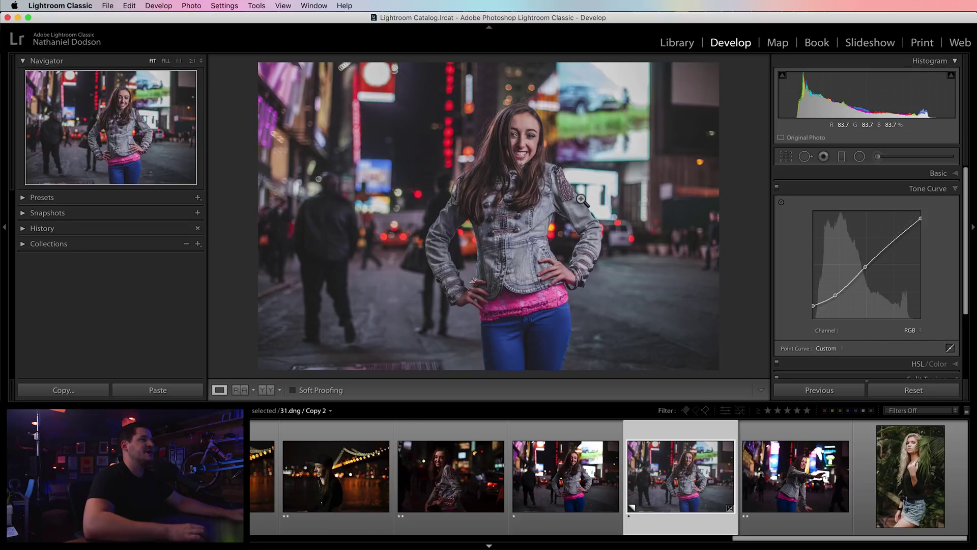
Shape the Red channel tone curve by moving its black point inward, slightly raising the midtones and lowering its white point to about 70%.
left_click(909, 331)
left_click(910, 337)
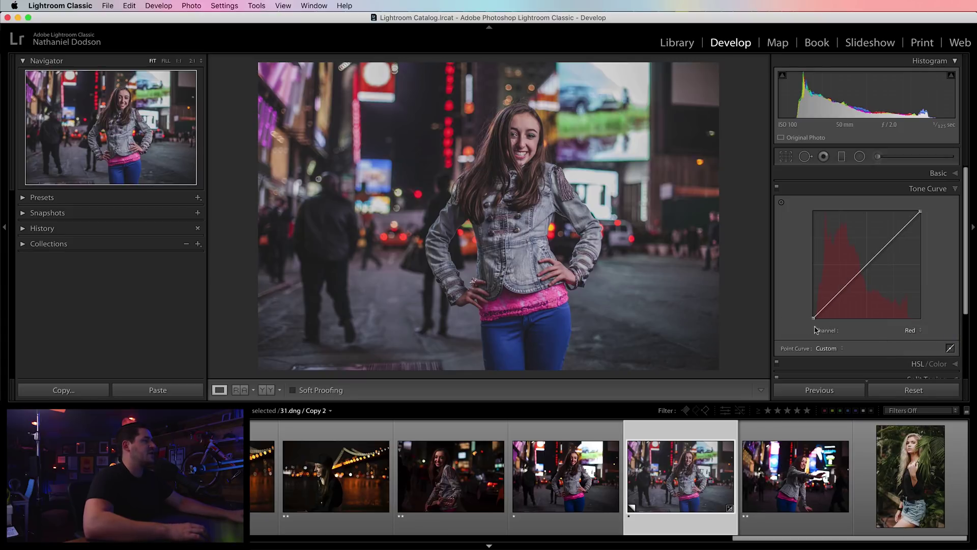
mouse_move(814, 317)
left_mouse_down()
mouse_move(840, 317)
mouse_move(812, 318)
mouse_move(838, 318)
mouse_move(826, 319)
left_mouse_up()
left_click_drag(869, 268, 860, 274)
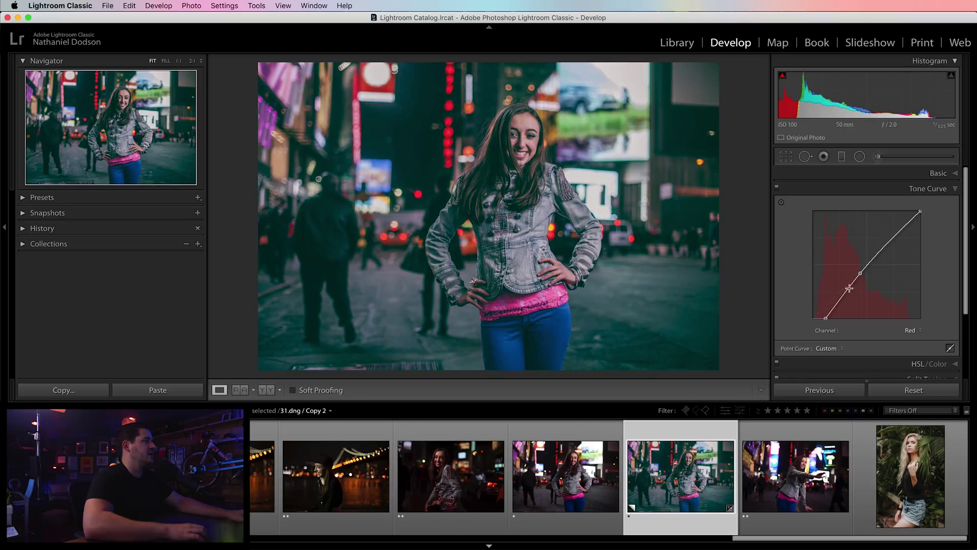
left_click_drag(923, 212, 927, 231)
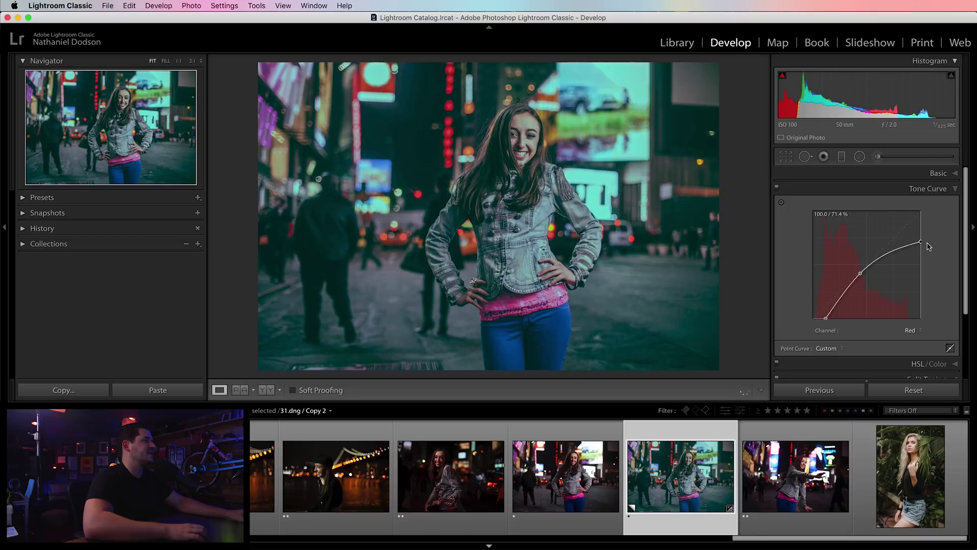
left_click_drag(929, 247, 922, 246)
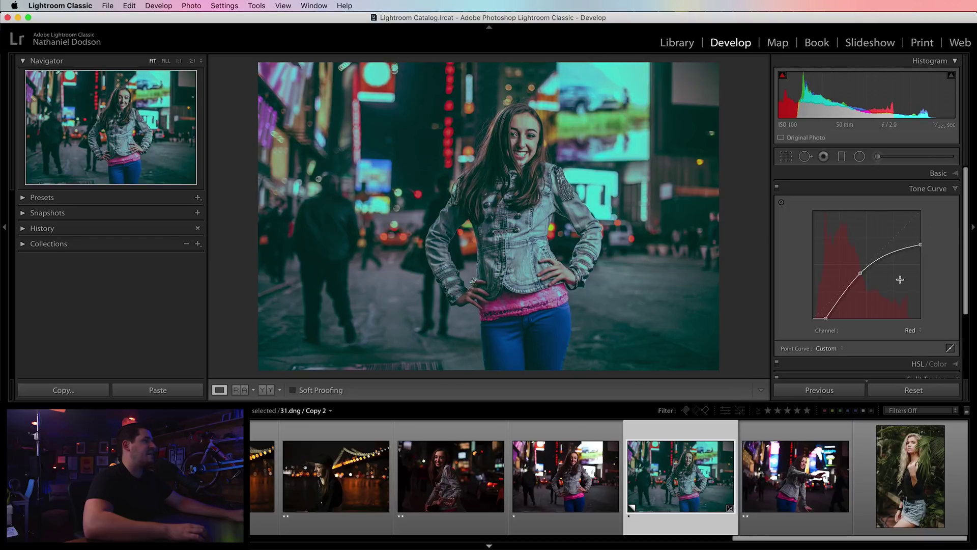
Lift the Blue channel curve's black point to about 4%, anchor its midtones, slightly lower its white point and compare with the curve off.
left_click(914, 331)
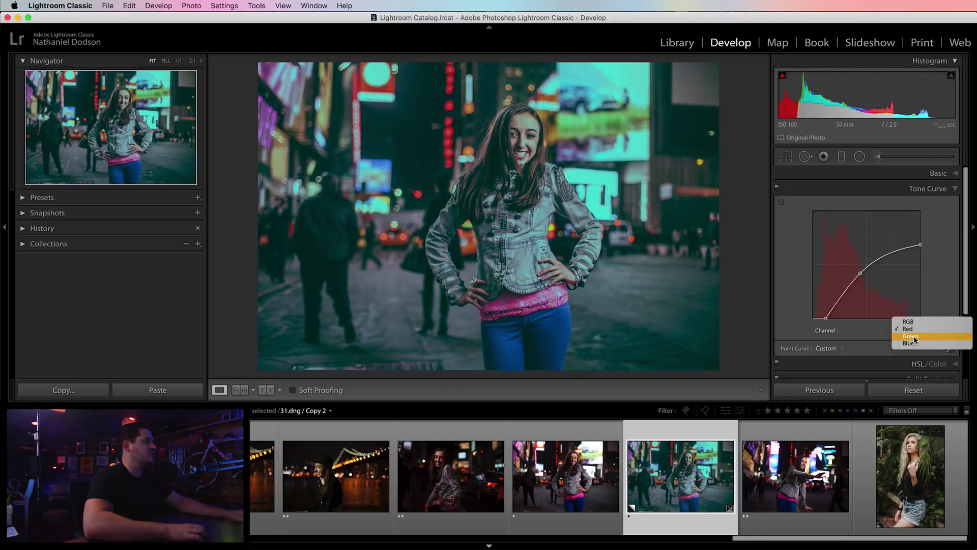
left_click(914, 345)
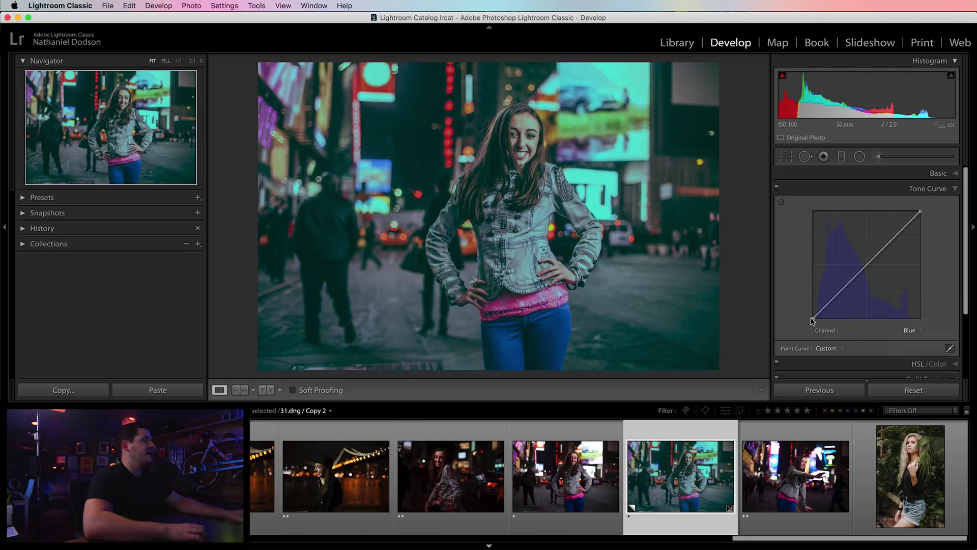
left_click_drag(815, 320, 811, 317)
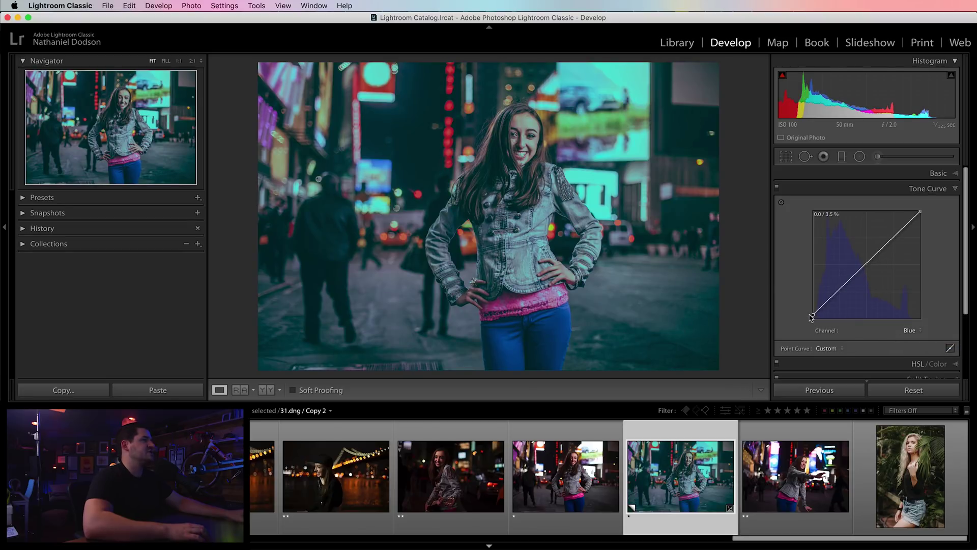
left_click(864, 271)
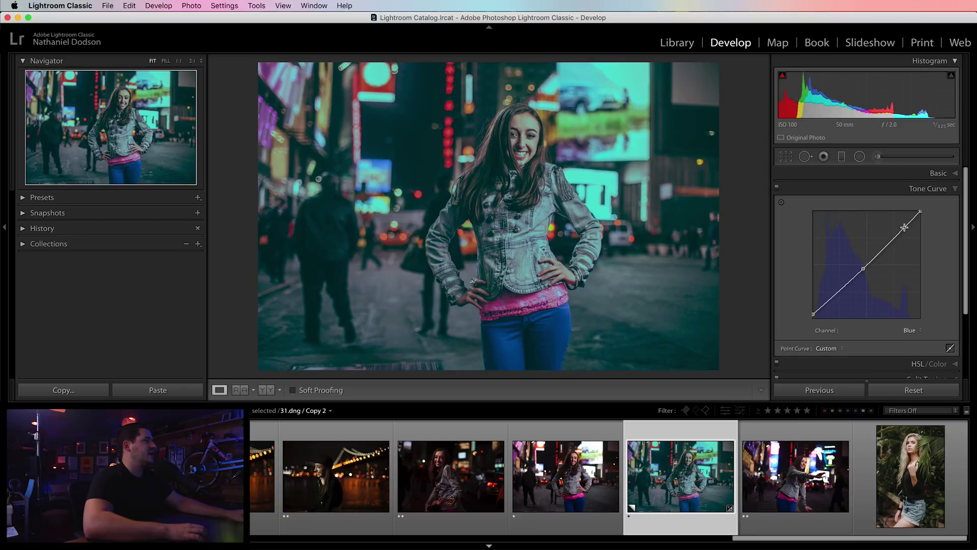
left_click_drag(921, 214, 925, 219)
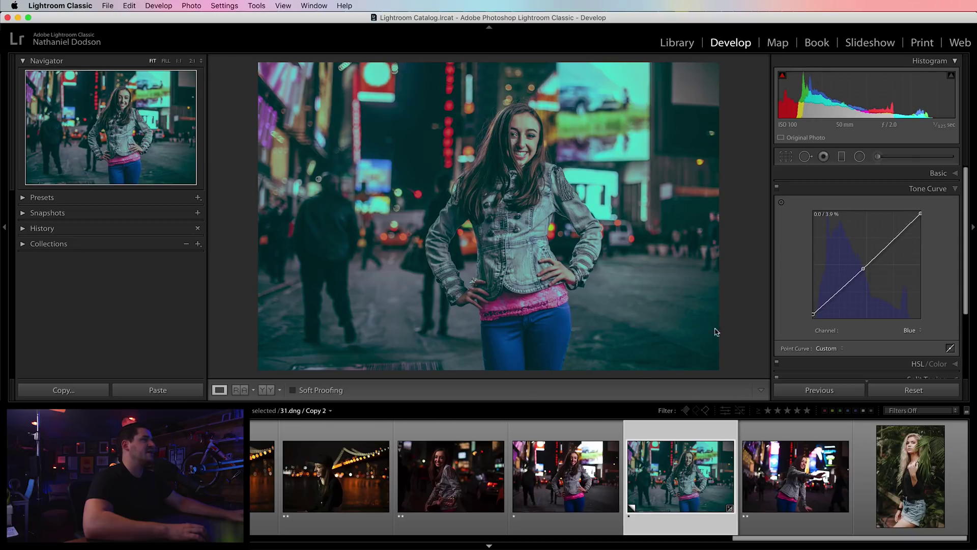
left_click(776, 187)
left_click(777, 187)
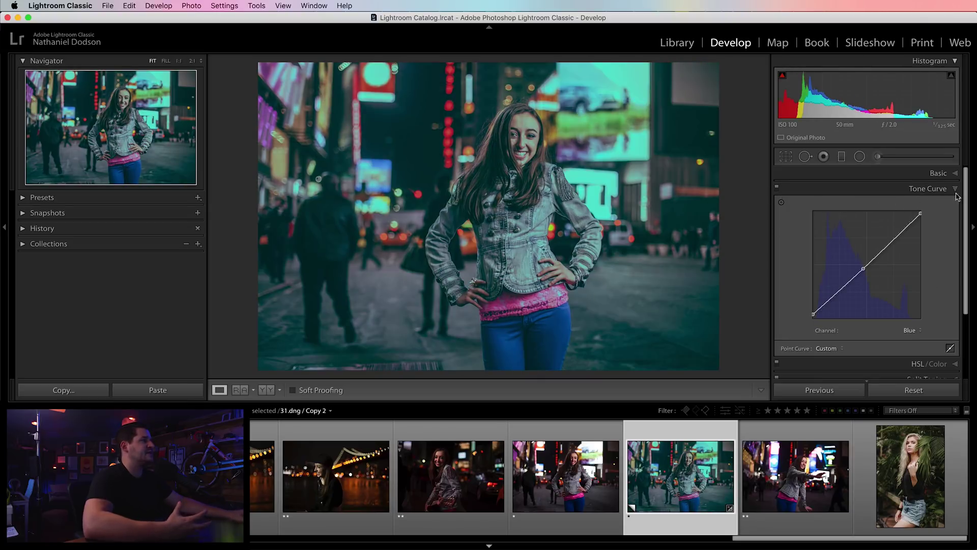
Review the Red channel's tone curve and collapse the Tone Curve adjustments.
left_click(909, 330)
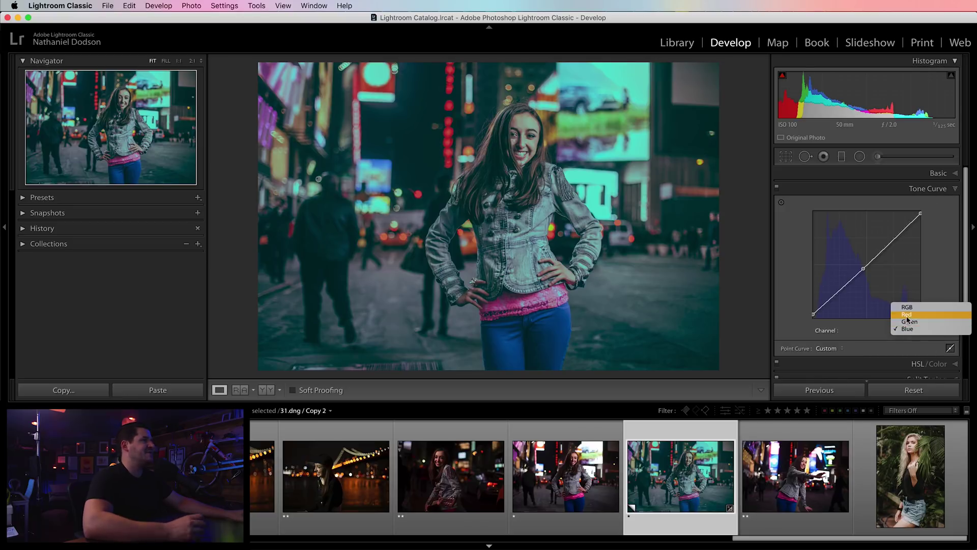
left_click(911, 313)
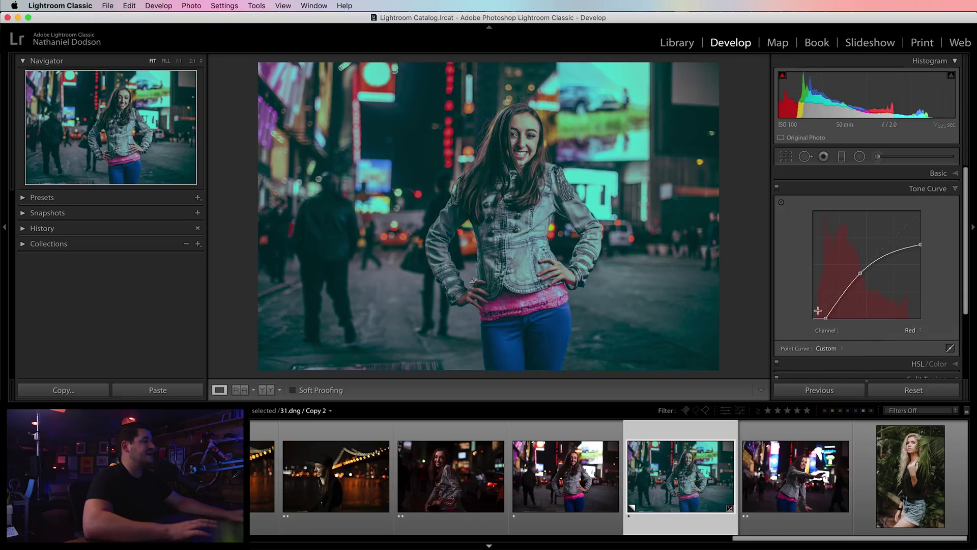
left_click(930, 190)
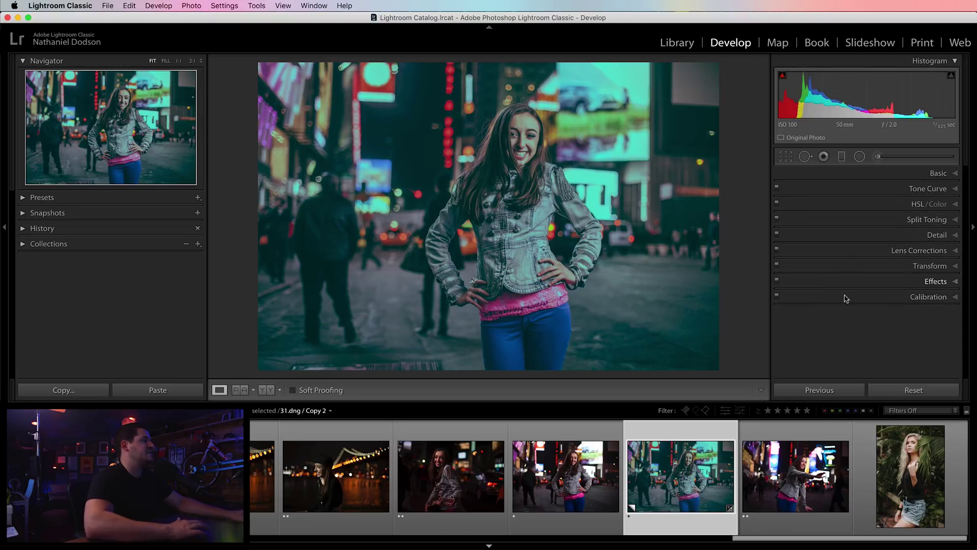
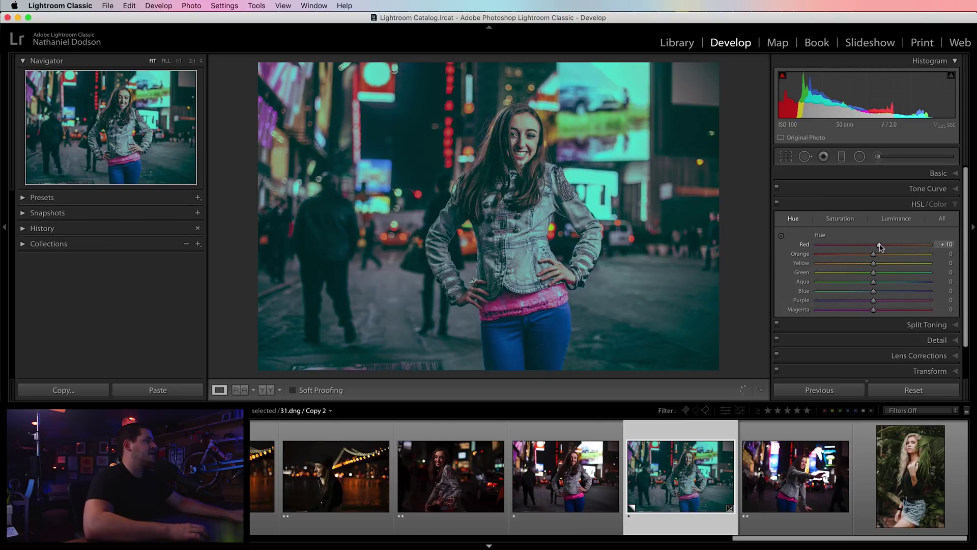
Try a Red hue of -28 in the HSL adjustments and compare with the mood board in Photoshop before returning to Lightroom.
left_click_drag(884, 246, 859, 248)
key("super+Tab")
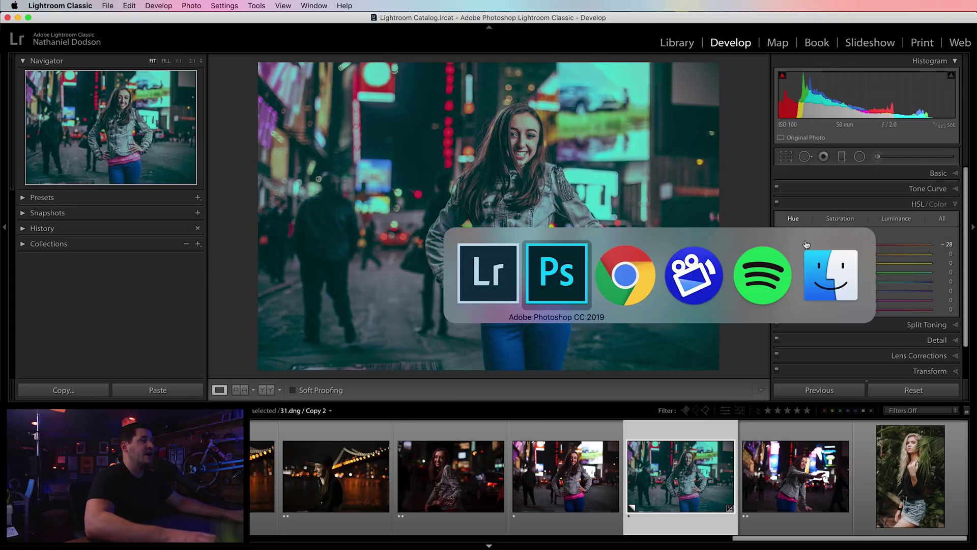
left_click(526, 256)
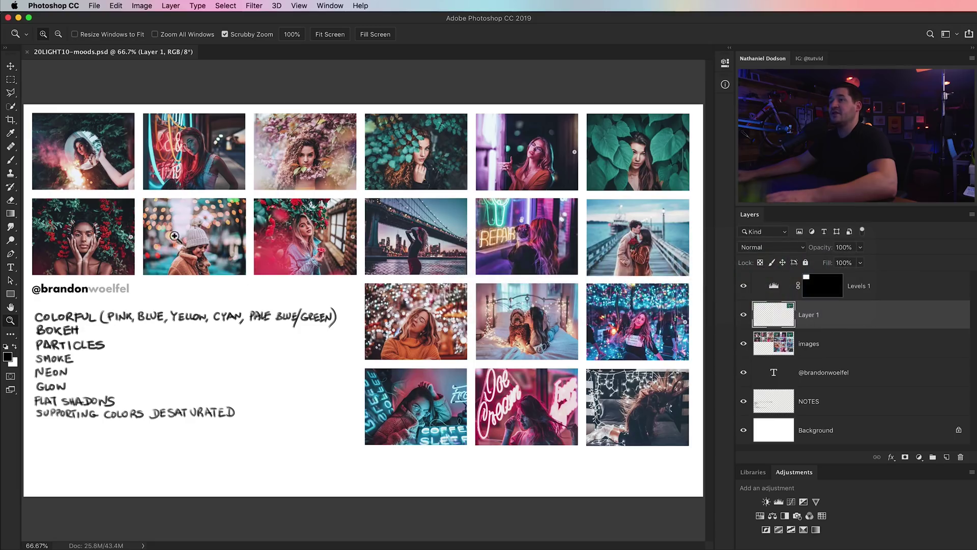
key("super+Tab")
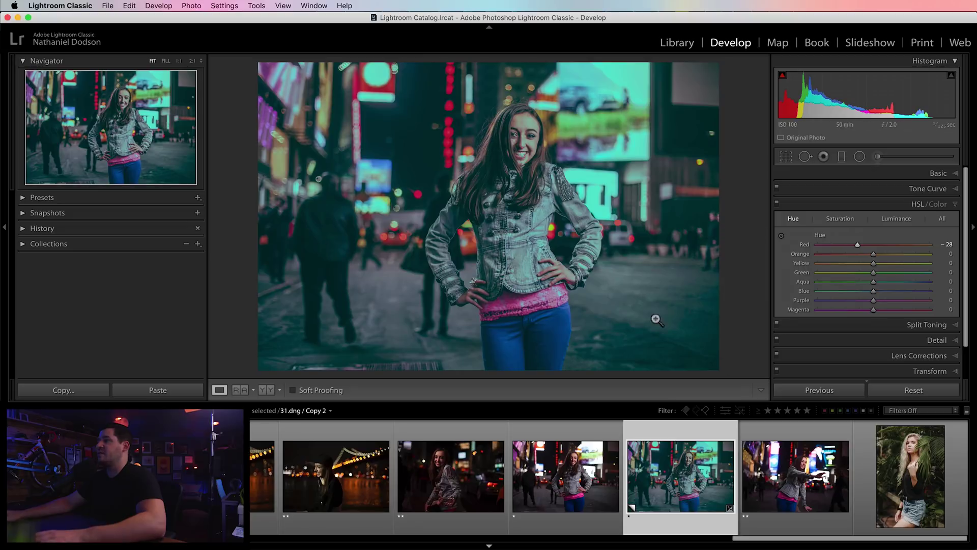
Set the HSL hues to Red +39, Yellow +68 and Green -96.
left_click_drag(880, 250, 888, 252)
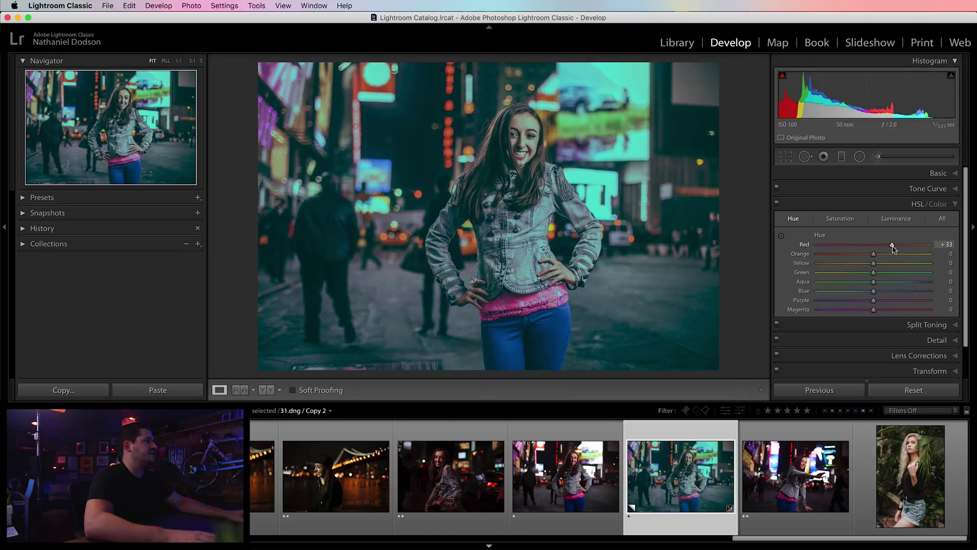
left_click_drag(898, 246, 895, 246)
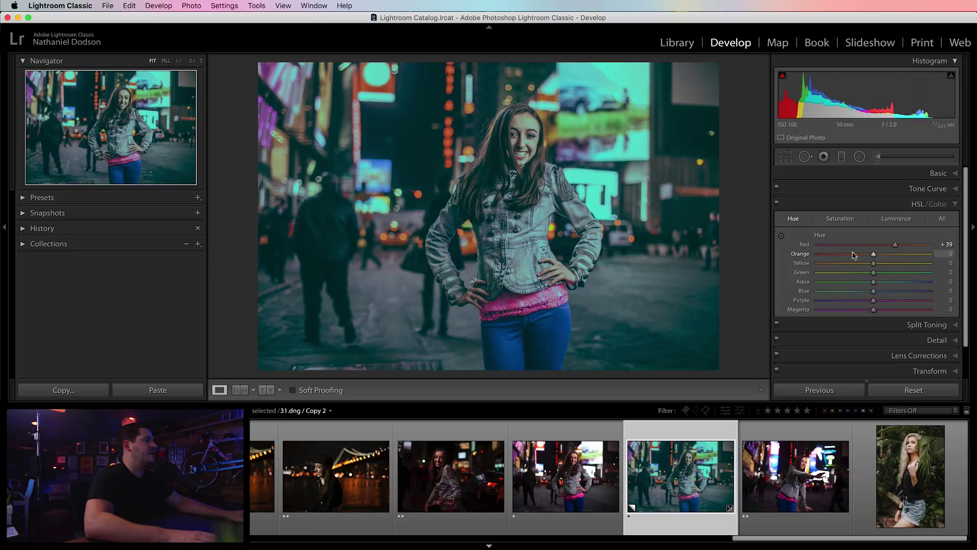
left_click_drag(874, 266, 911, 270)
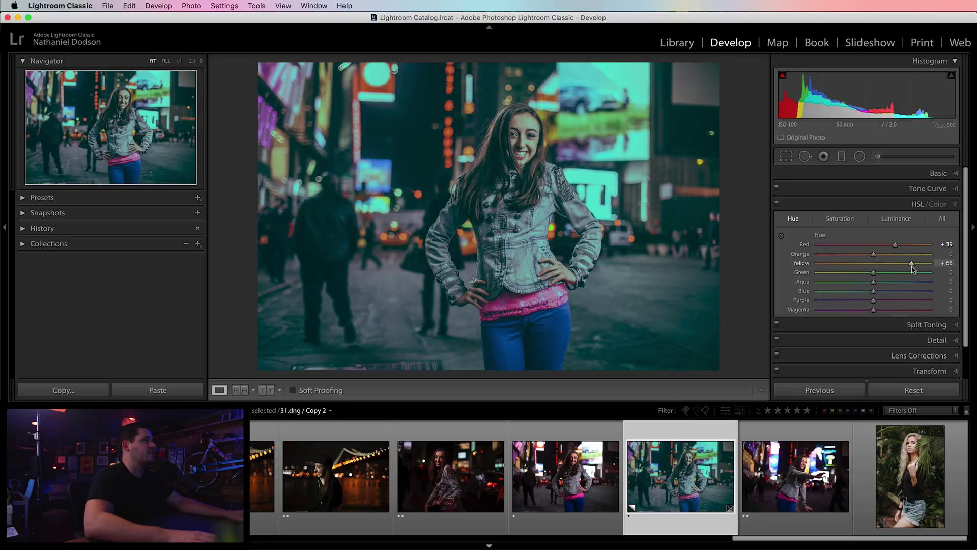
left_click_drag(833, 276, 821, 277)
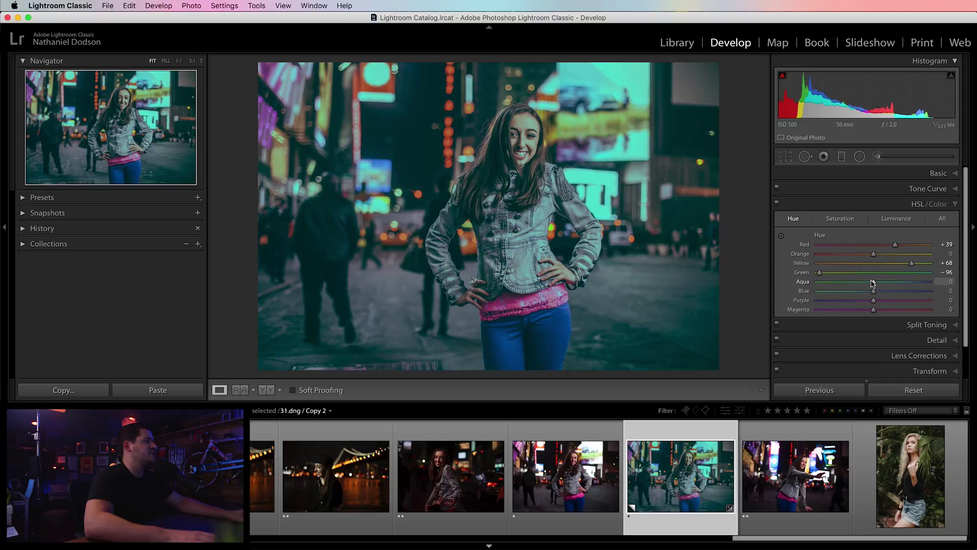
Set the HSL hues to Aqua +29 and Magenta -21, and the Red saturation to -21.
left_click_drag(889, 285, 890, 285)
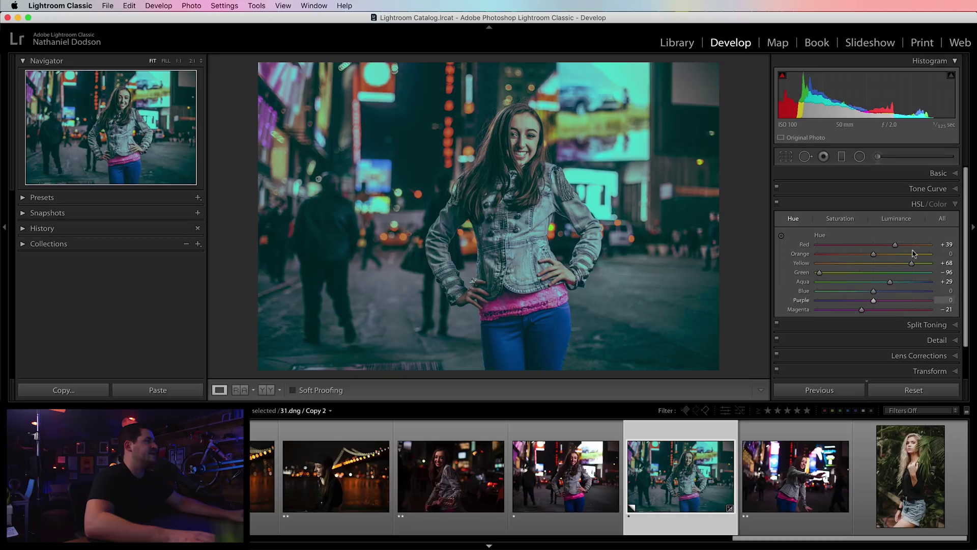
left_click(840, 220)
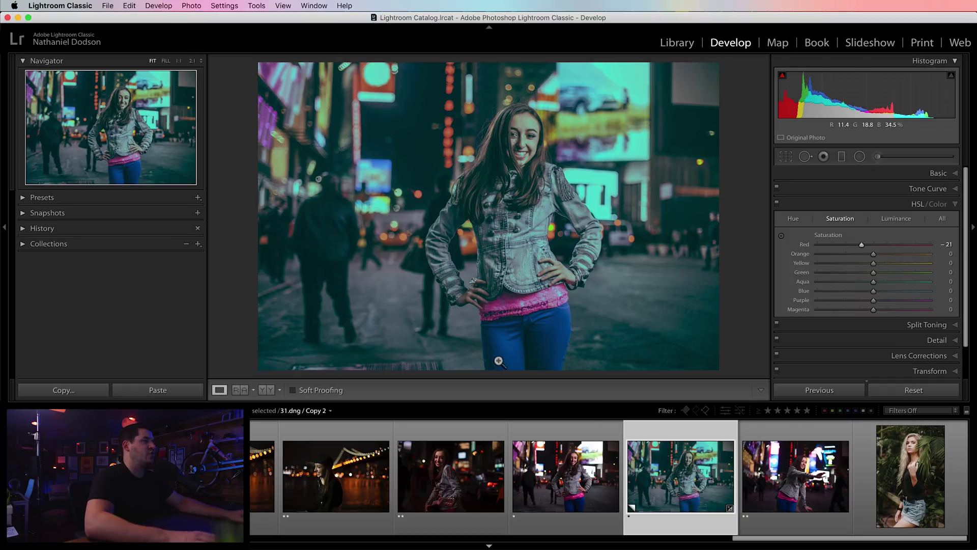
Set the HSL luminance to Red +18, Orange +15, Yellow +10 and Aqua +12, and collapse the HSL adjustments.
left_click(896, 219)
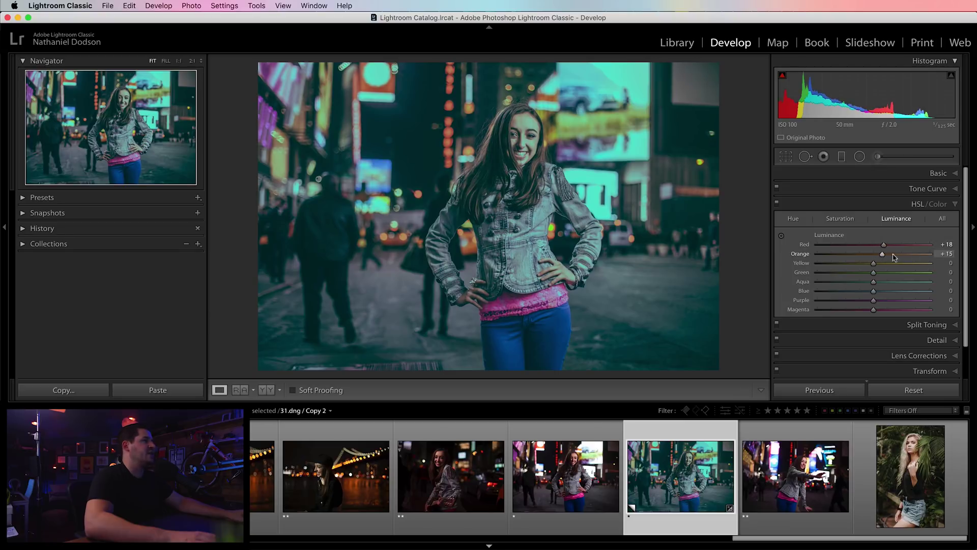
left_click_drag(879, 264, 879, 264)
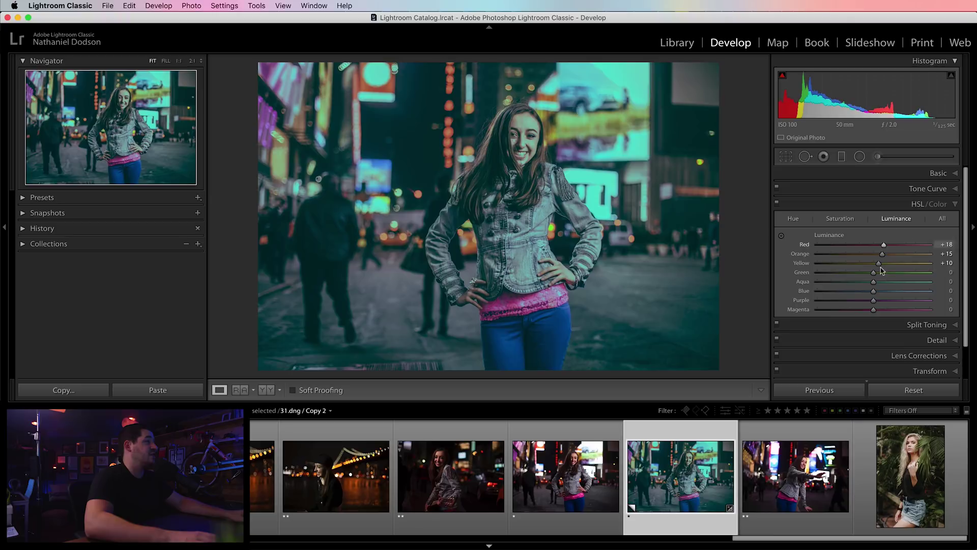
left_click_drag(888, 286, 879, 288)
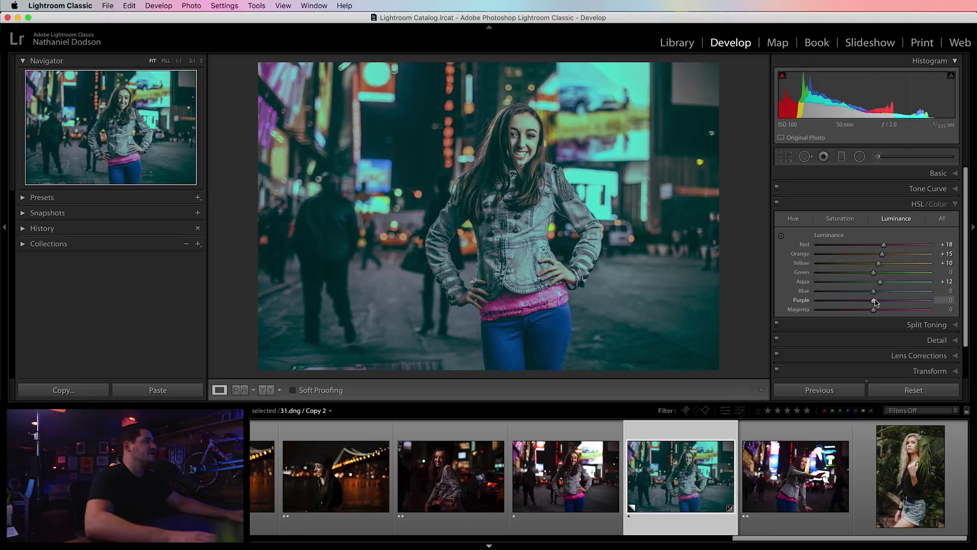
left_click(915, 204)
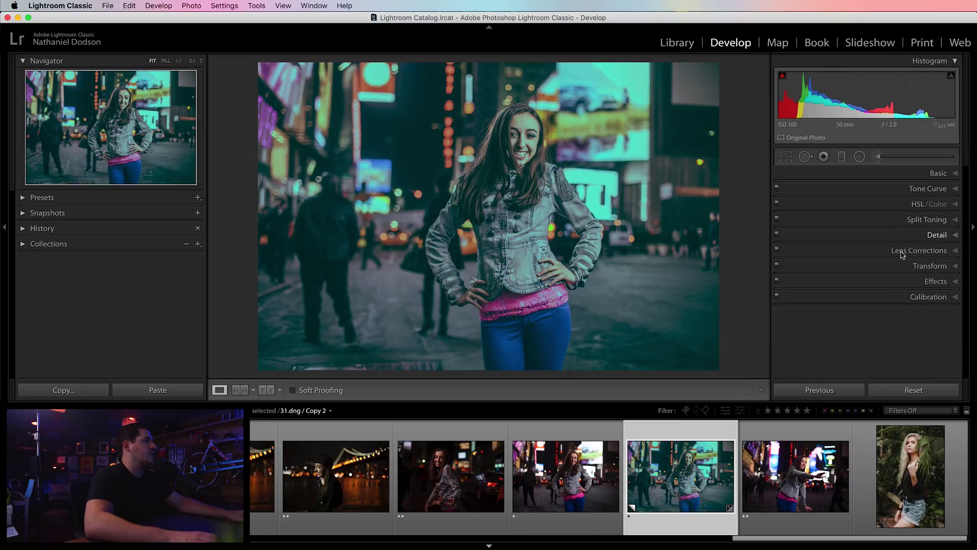
left_click(927, 219)
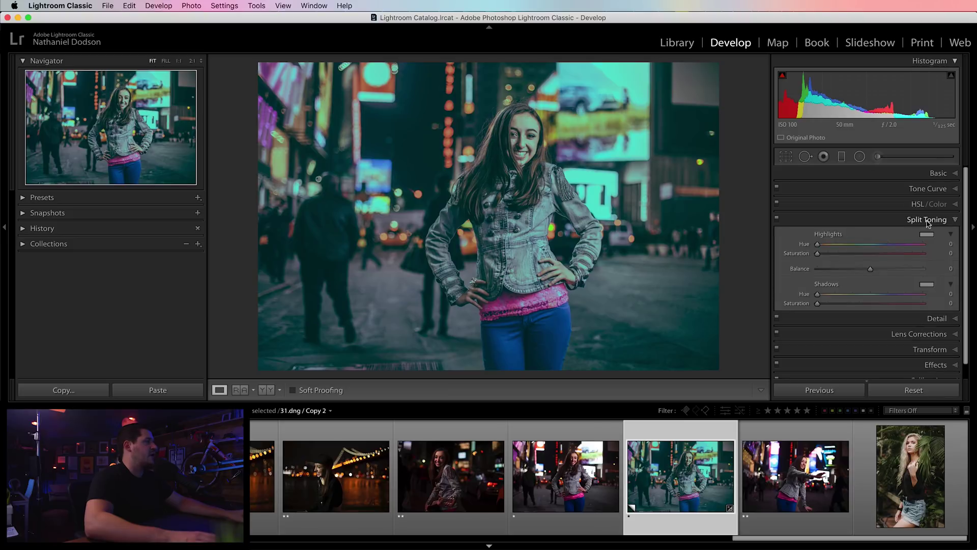
left_click(927, 219)
left_click(931, 235)
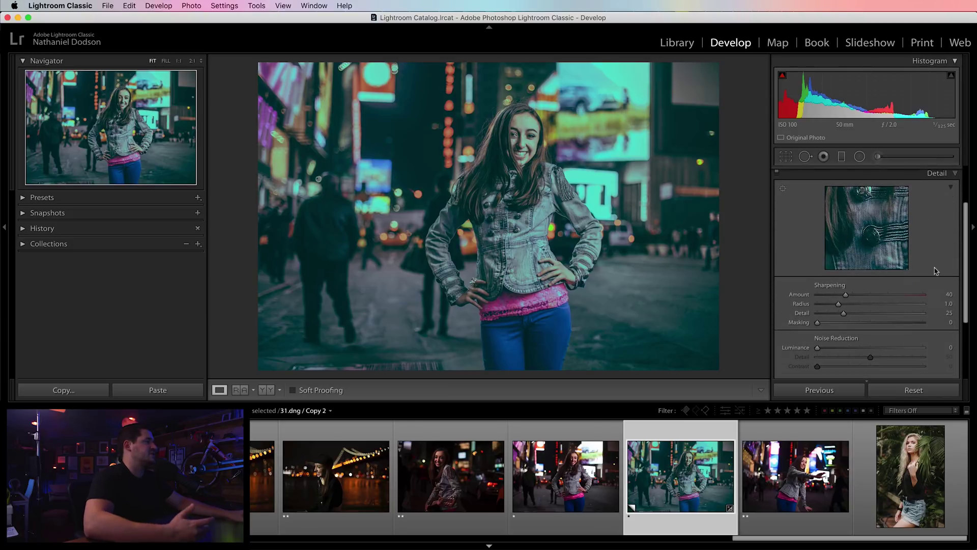
left_click(939, 174)
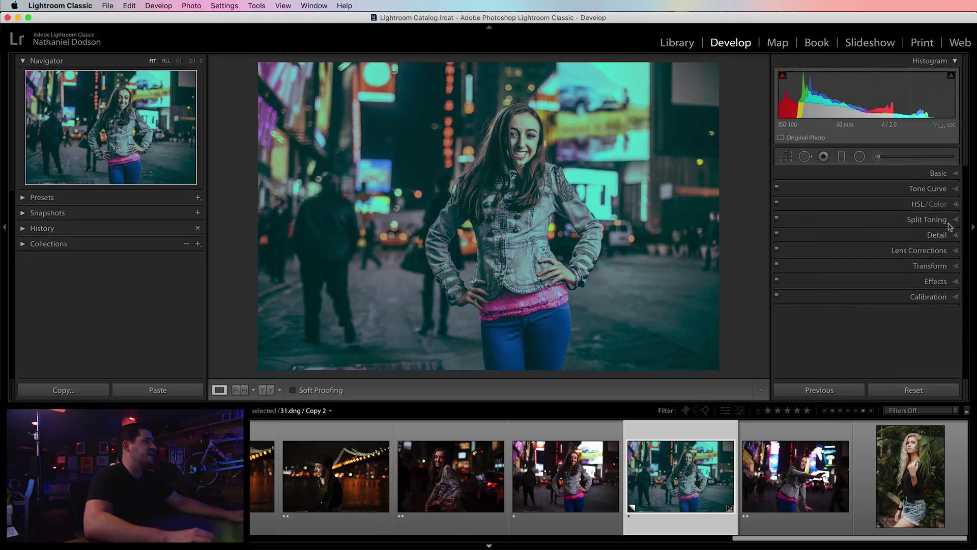
Remove chromatic aberration and enable profile corrections for the portrait in the Lens Corrections settings.
left_click(930, 252)
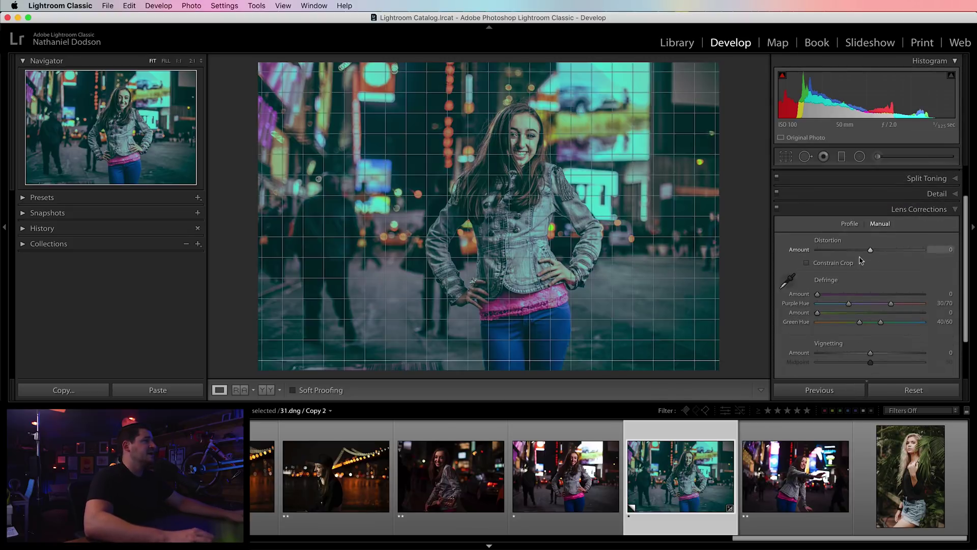
left_click(850, 224)
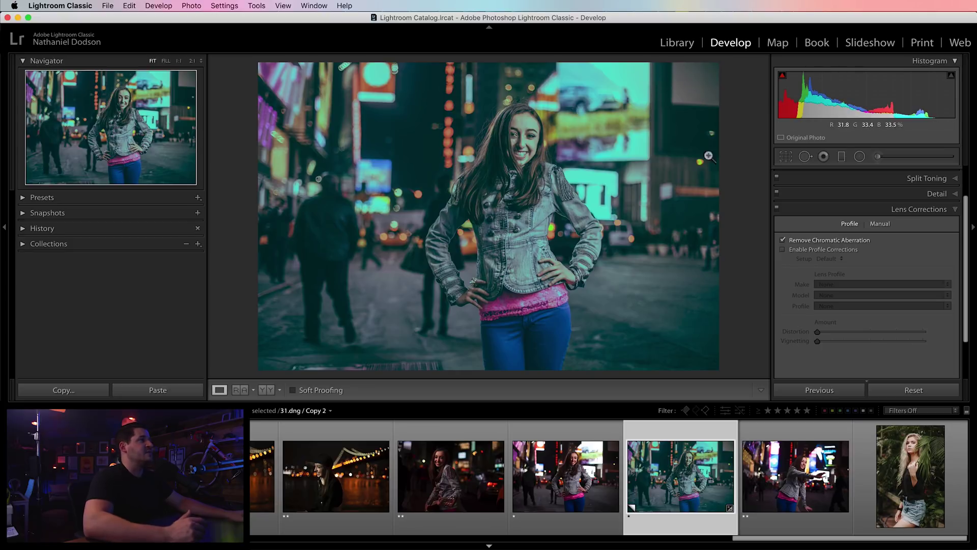
left_click(783, 250)
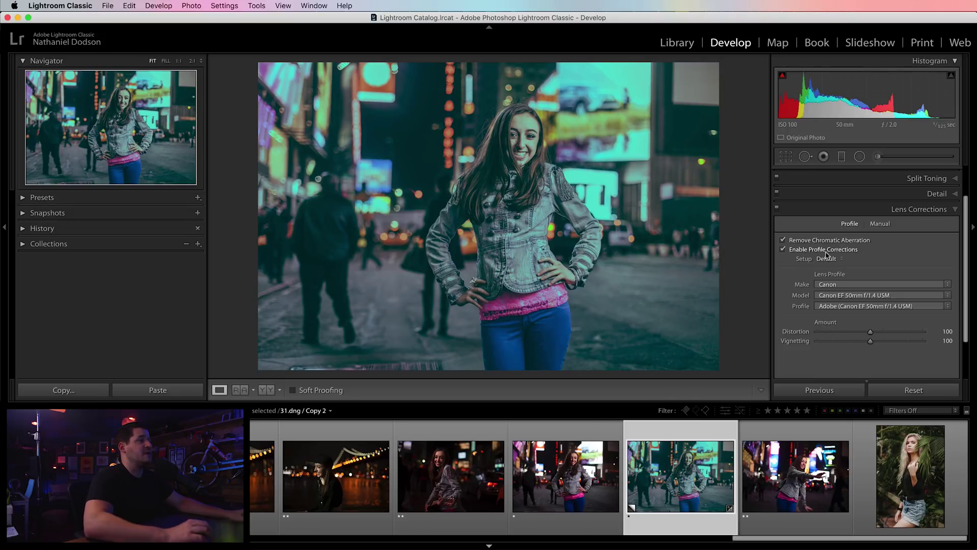
left_click(924, 213)
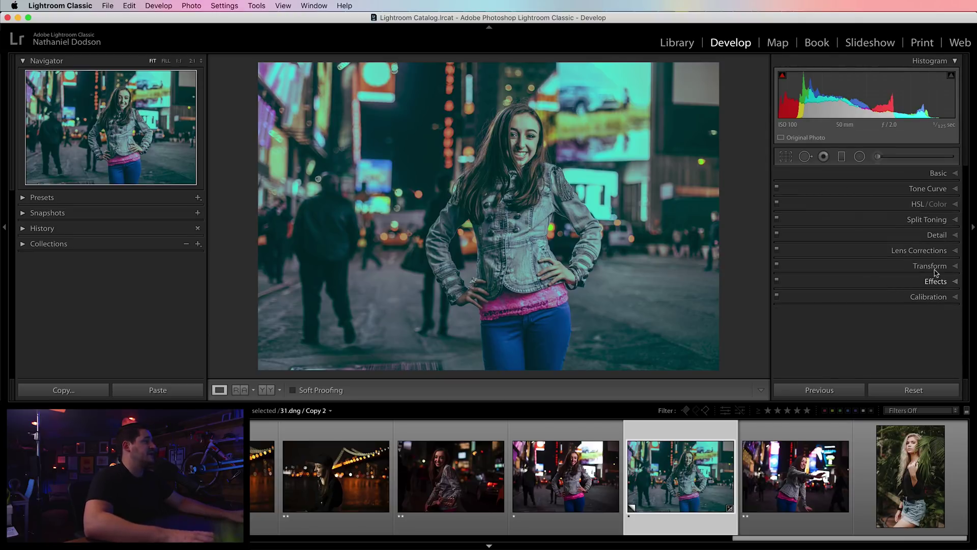
In the Calibration settings, set the Shadows tint to +25 and the Red Primary to hue +29 and saturation +7.
left_click(928, 297)
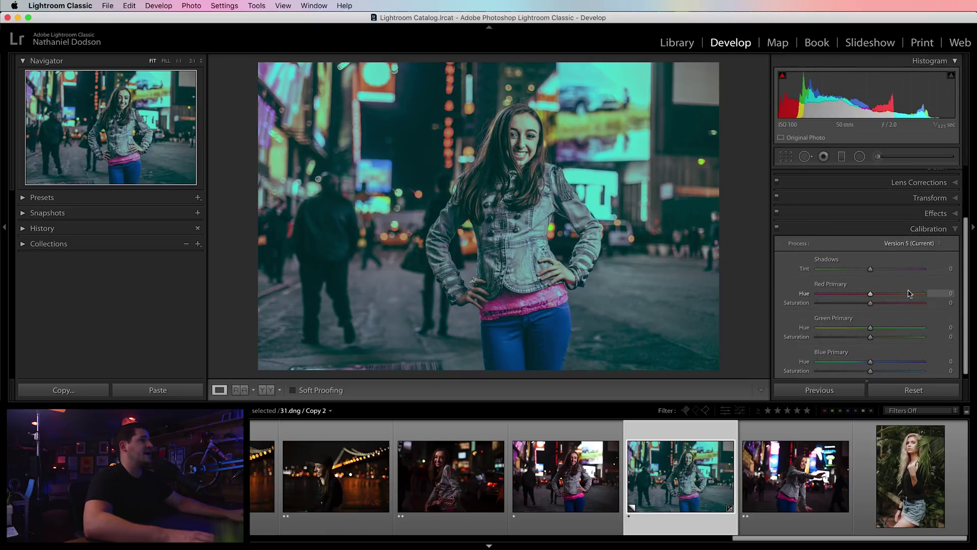
scroll(858, 270, "down", 1)
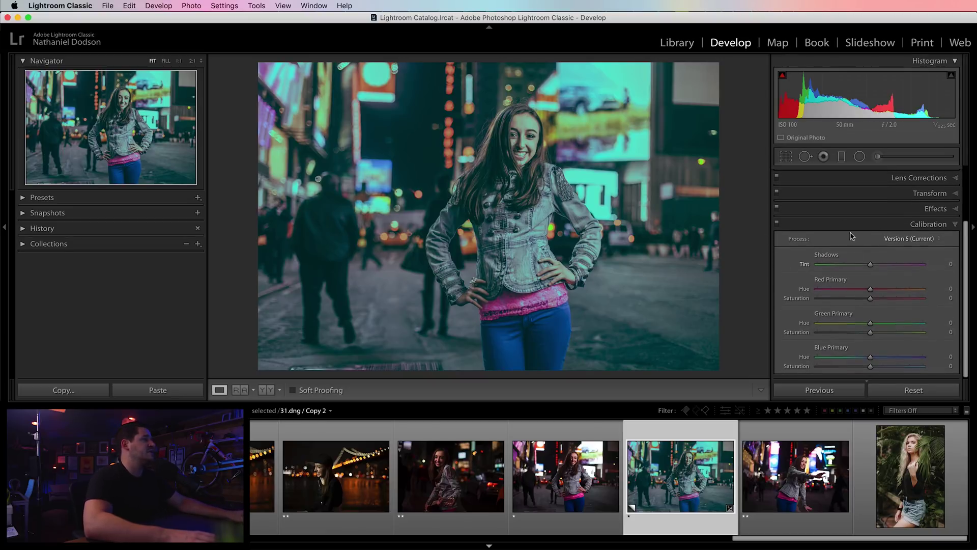
left_click_drag(879, 266, 882, 267)
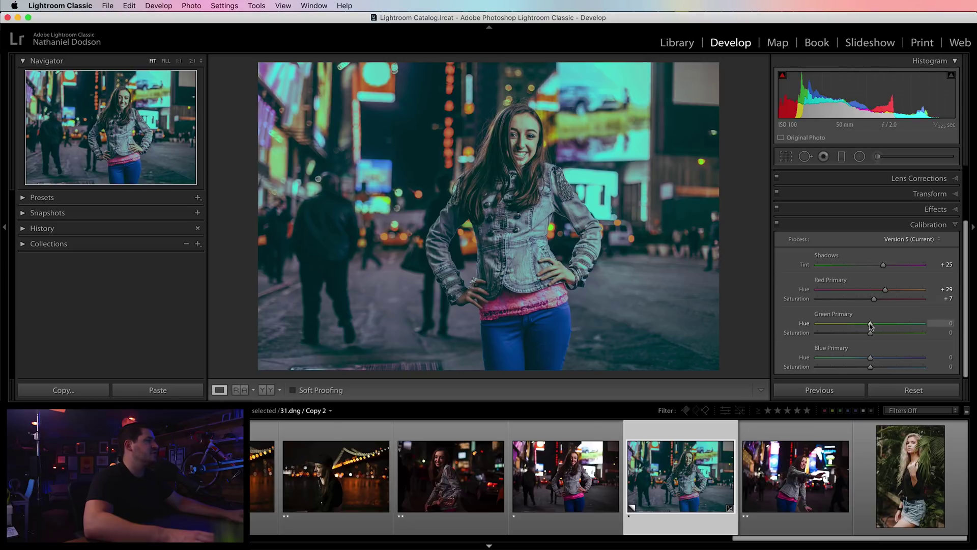
Set the Calibration's Green Primary to hue -27 and saturation -18, and its Blue Primary to hue -59 and saturation +59.
mouse_move(859, 326)
left_mouse_down()
mouse_move(841, 328)
mouse_move(849, 334)
left_mouse_up()
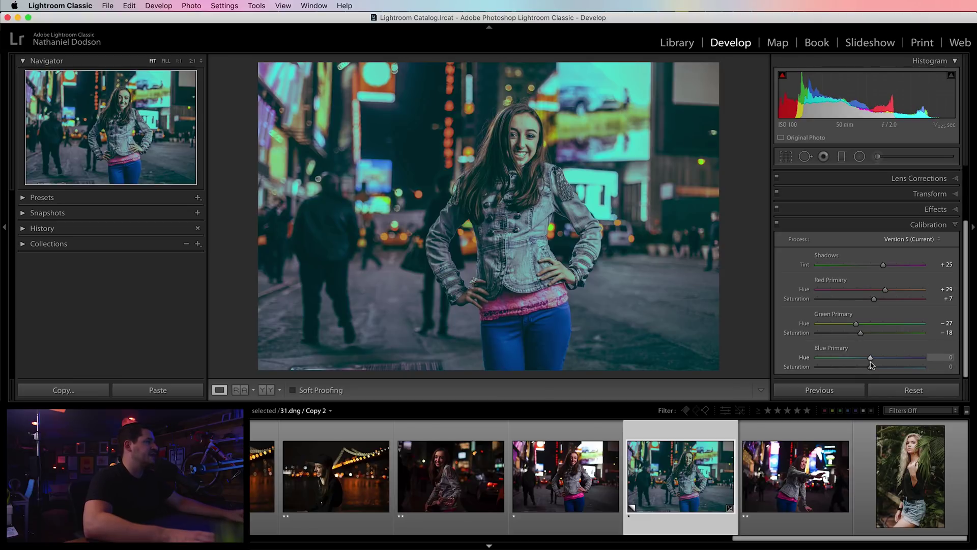
left_click_drag(870, 359, 837, 359)
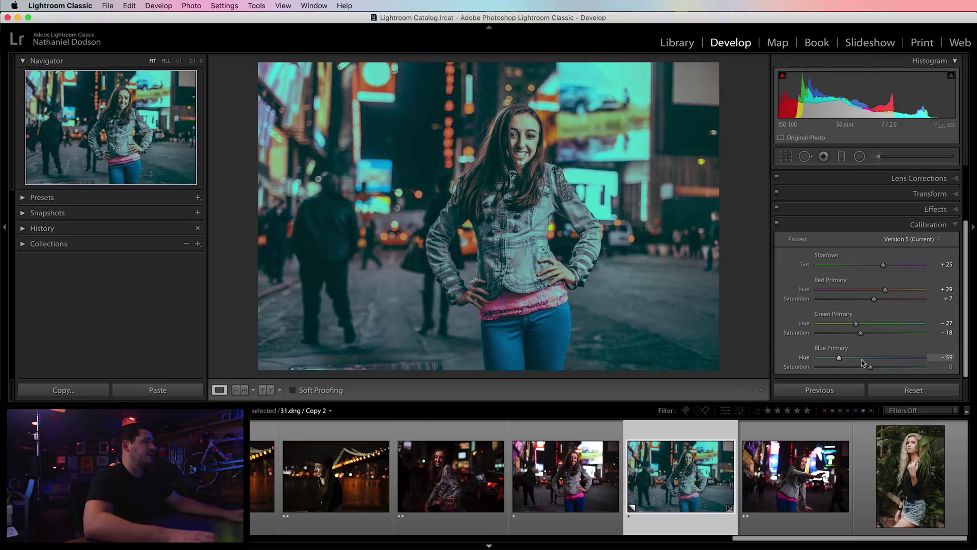
left_click_drag(870, 367, 894, 368)
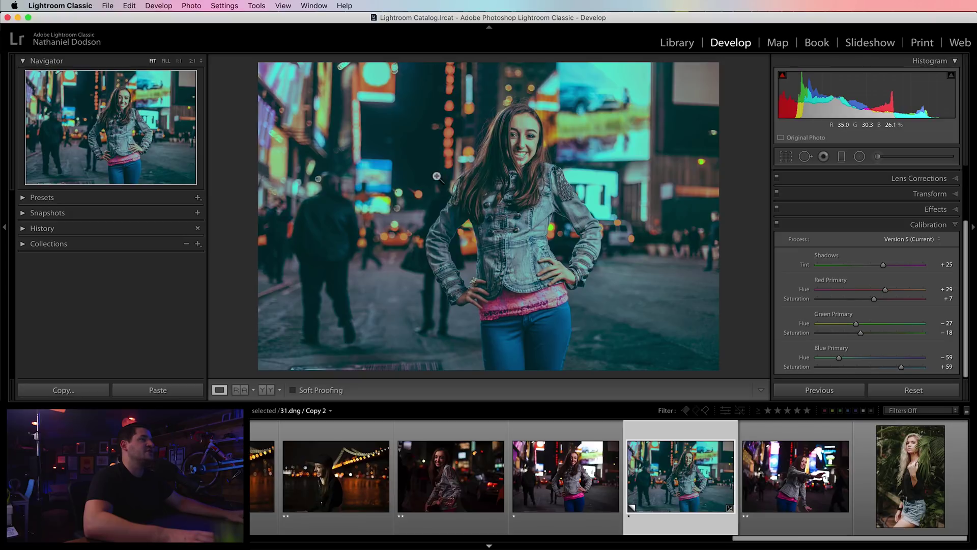
left_click(913, 224)
Set the HSL hues to Red -18 and Yellow +50.
left_click(915, 204)
left_click(795, 222)
left_click_drag(896, 245, 867, 248)
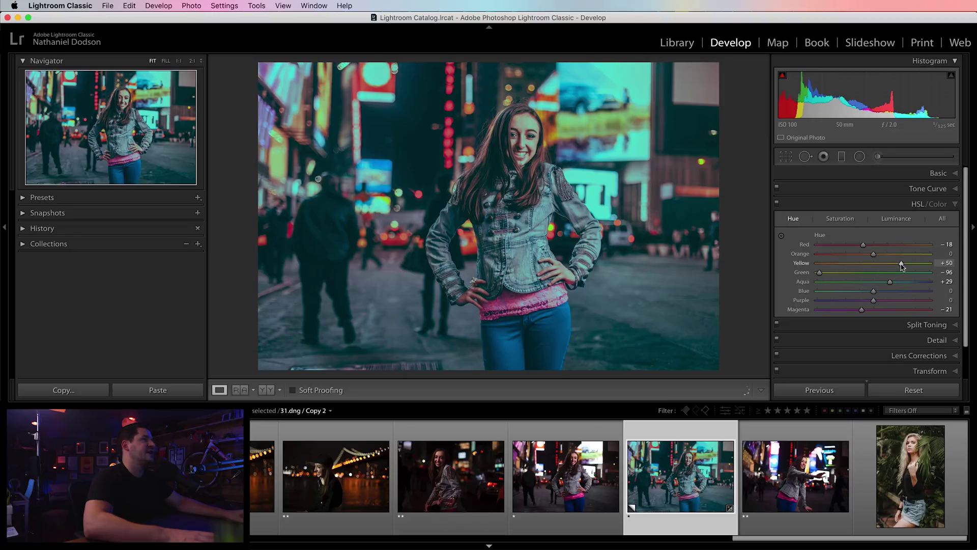
left_click(916, 204)
On the Red channel's tone curve, raise the white point, move the black point to about 6.3% input and slightly lift the midtones.
left_click(921, 188)
left_click_drag(921, 246, 927, 232)
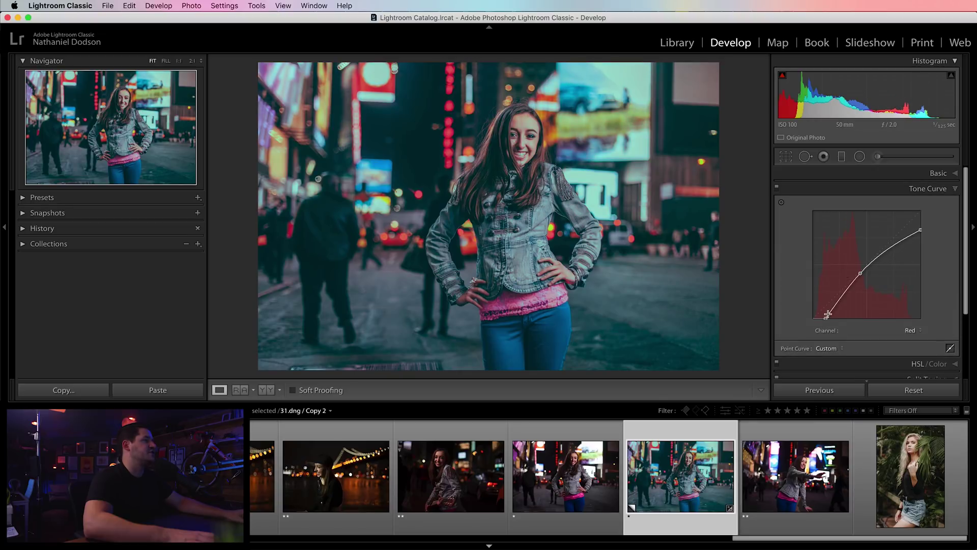
left_click_drag(826, 317, 819, 318)
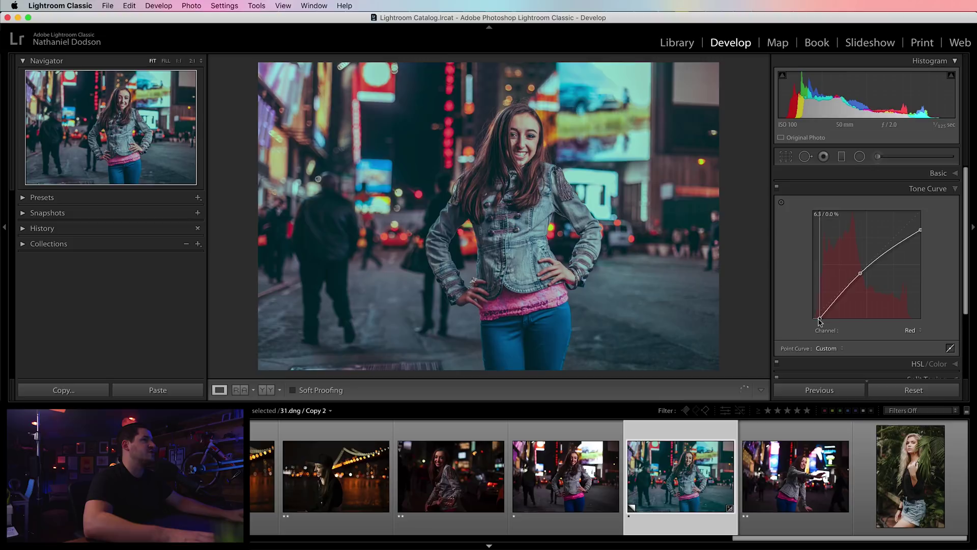
left_click_drag(858, 265, 860, 270)
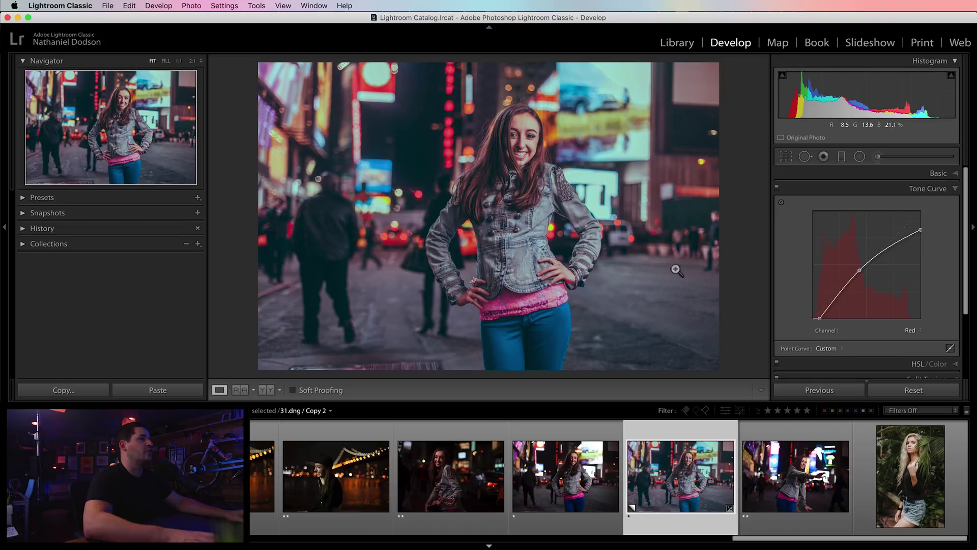
left_click(933, 188)
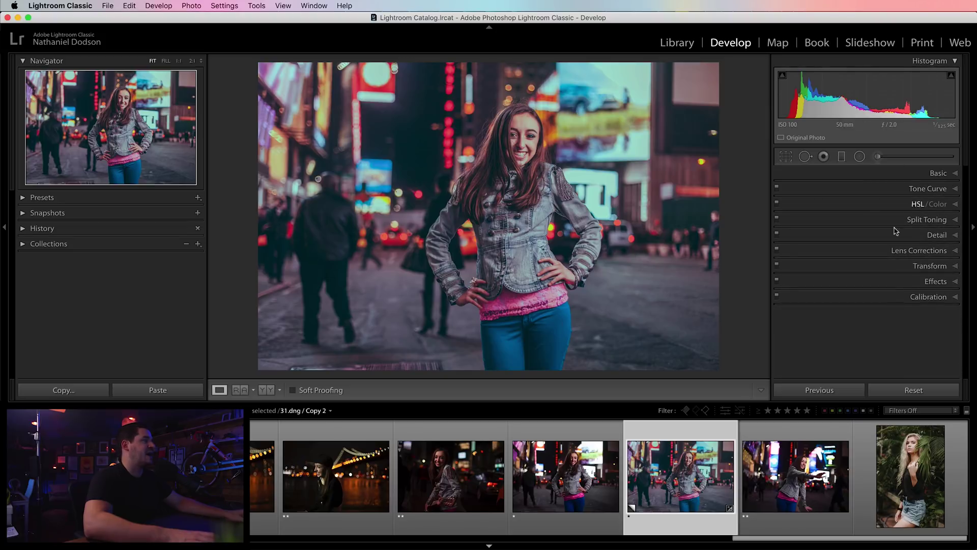
Set the Shadows tint in the Calibration settings to +30.
left_click(927, 297)
left_click_drag(883, 270, 887, 270)
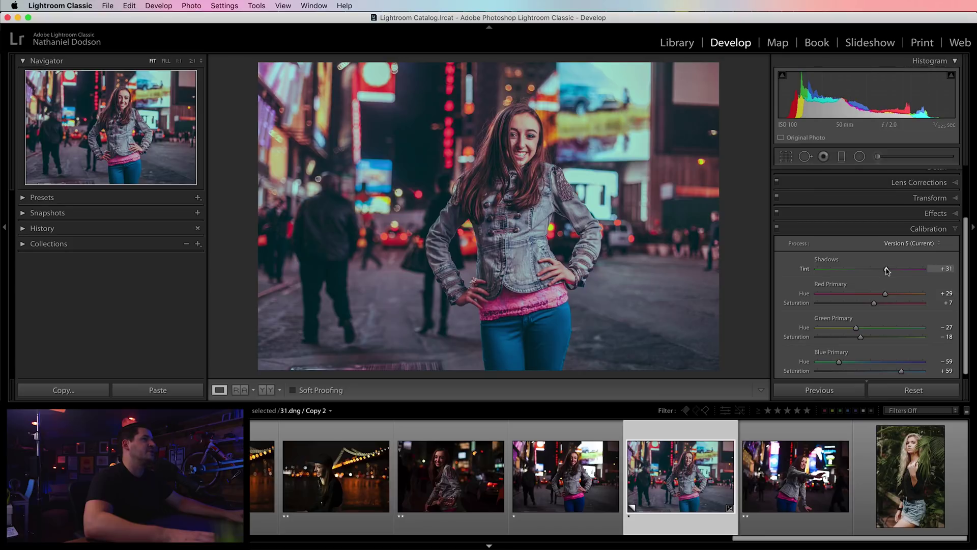
left_click(946, 268)
type("30")
key("Return")
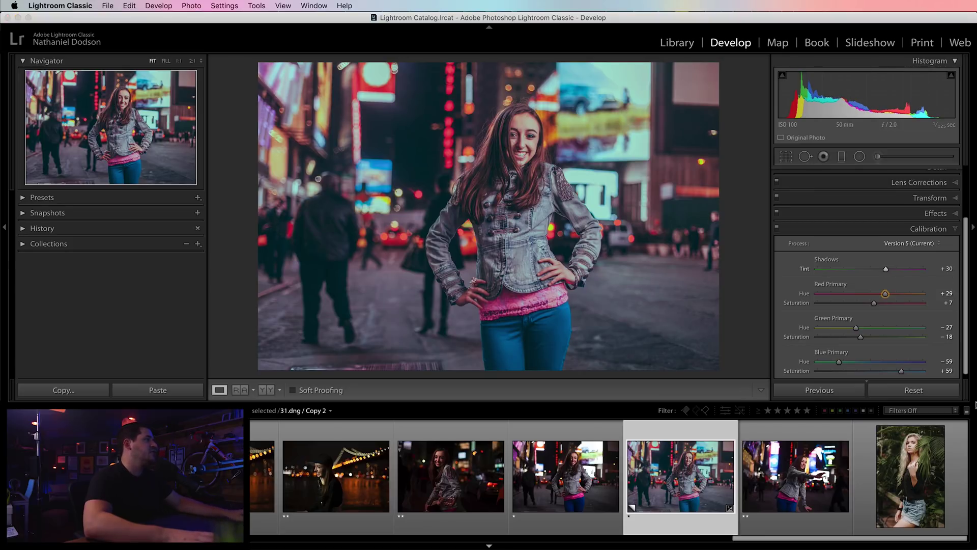
left_click(928, 229)
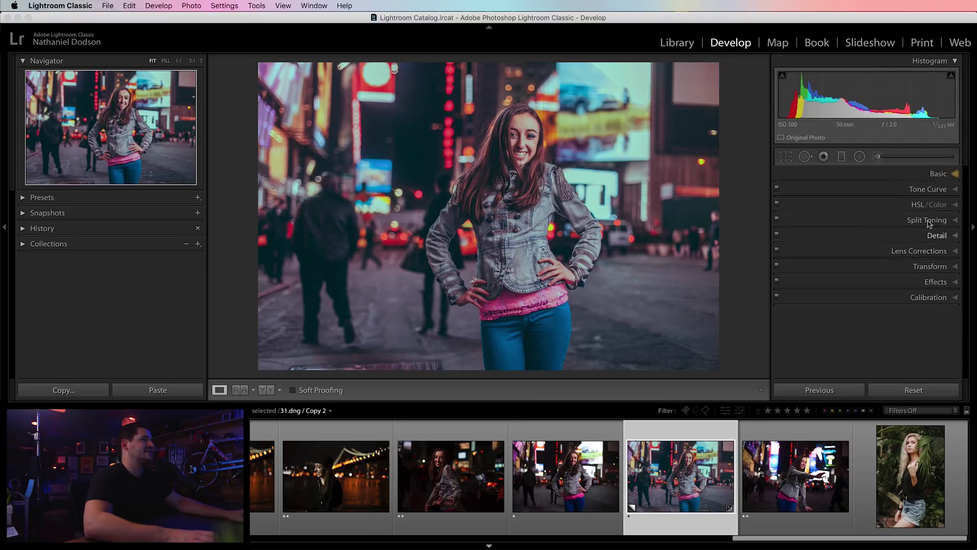
Set the Basic tones to Shadows +79, Blacks +60 and Highlights -80, and compare the edited copy with the original 31.dng.
left_click(939, 174)
left_click_drag(902, 310, 912, 313)
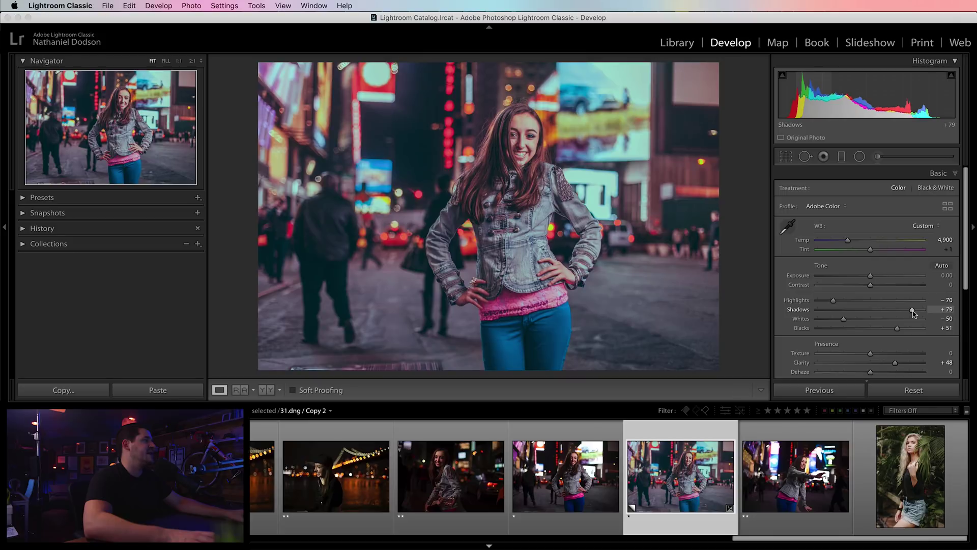
left_click(947, 327)
type("60")
key("Return")
left_click(945, 300)
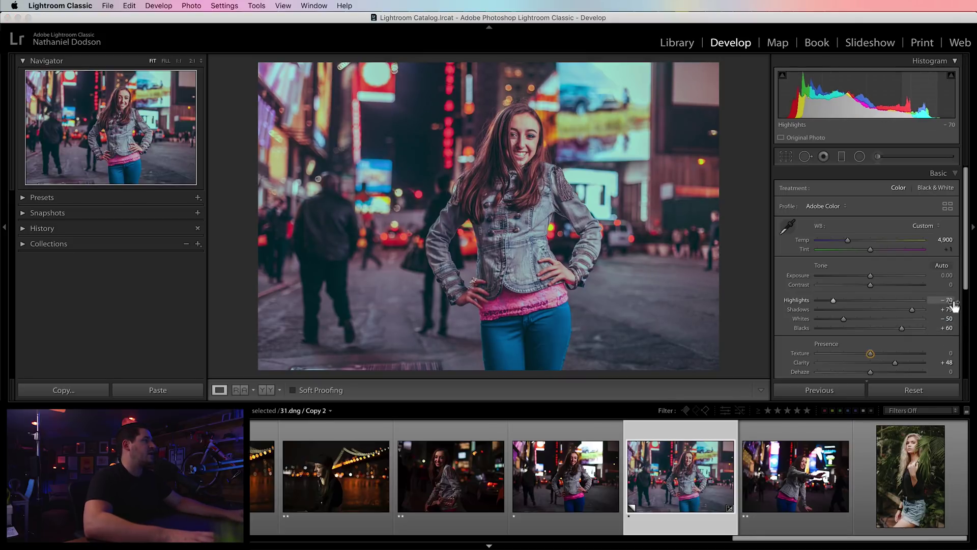
type("-80")
key("Return")
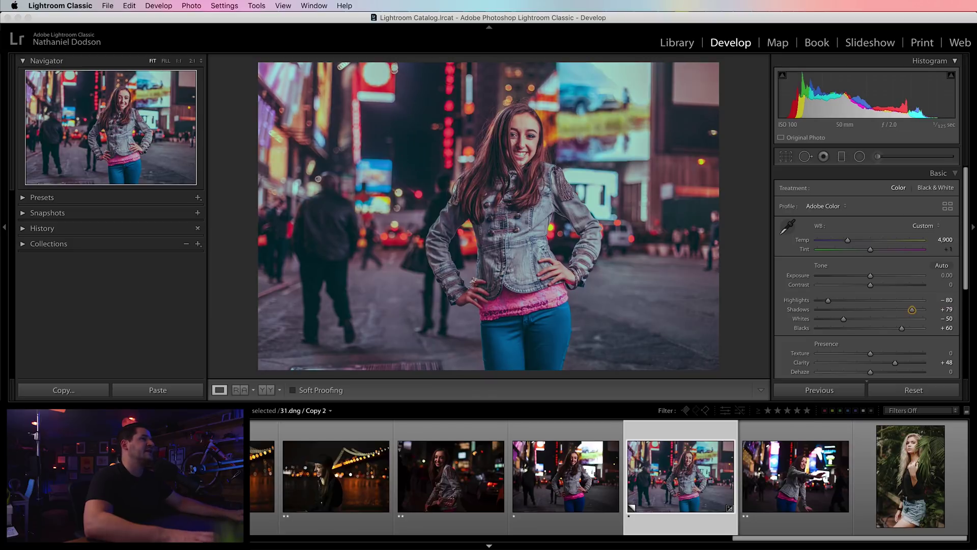
left_click(942, 174)
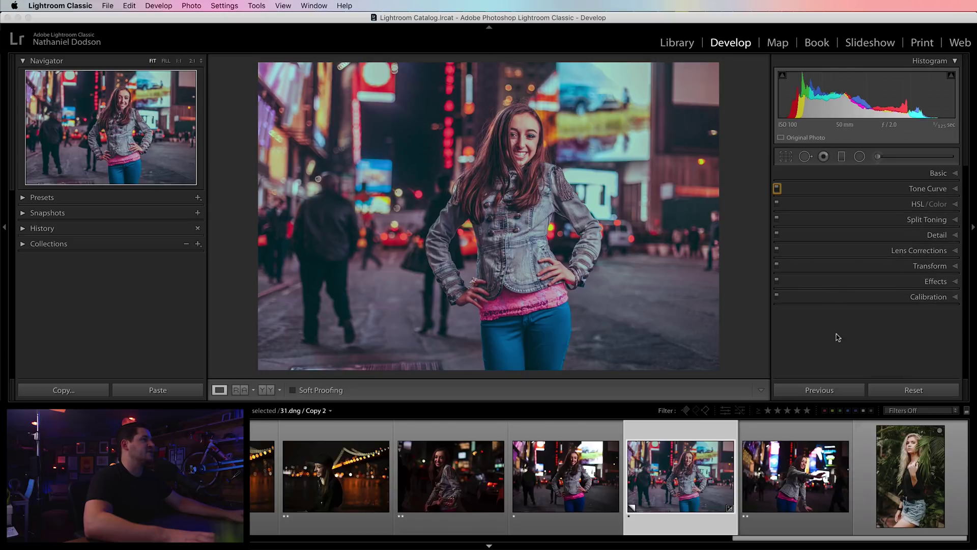
left_click(564, 483)
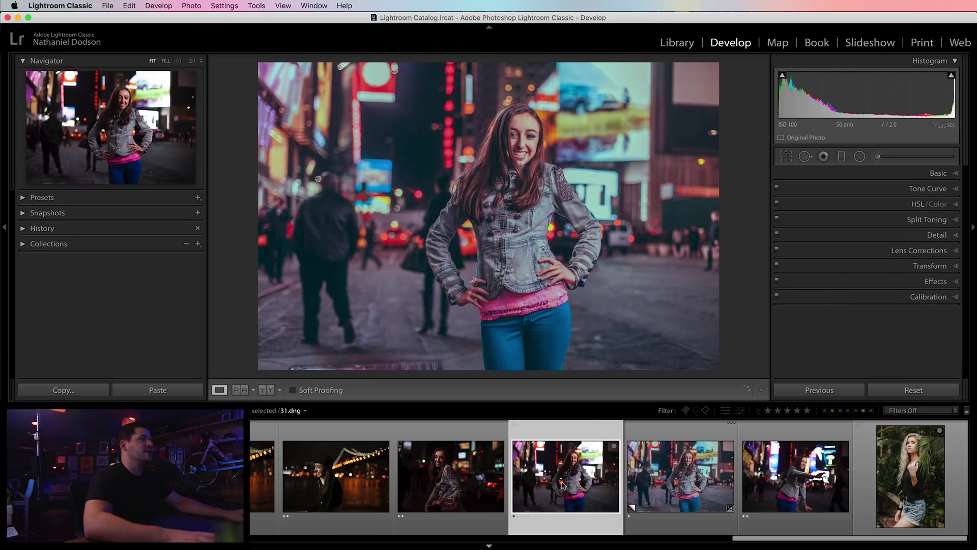
left_click(674, 495)
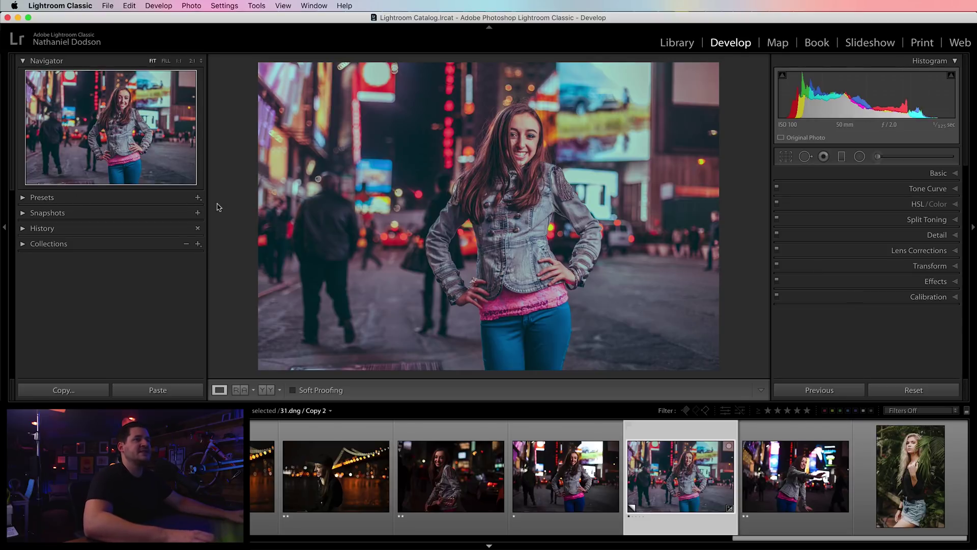
Save the current look as a develop preset named woelfel-01 in User Presets, leaving out Sharpening, Split Toning and Transform.
left_click(200, 201)
left_click(229, 207)
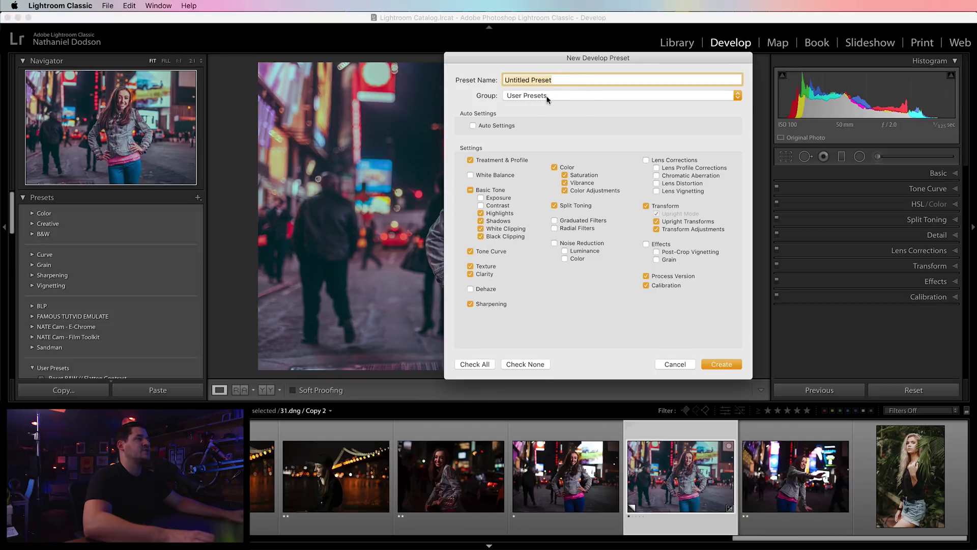
type("w")
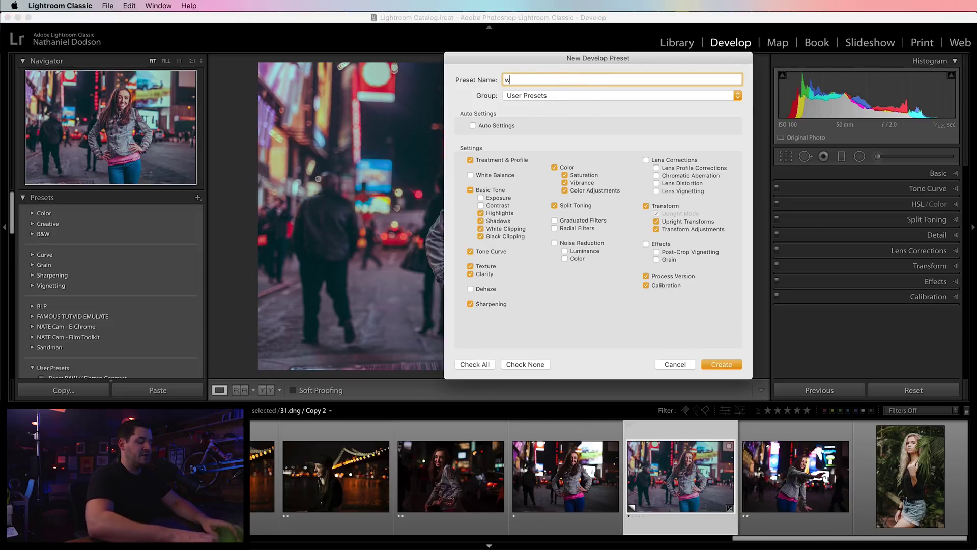
type("oelfel-")
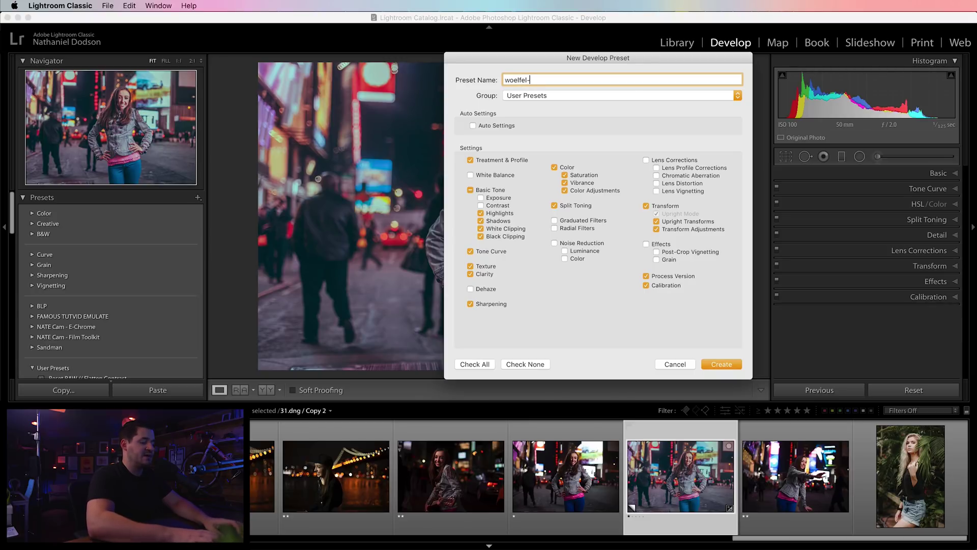
type("01")
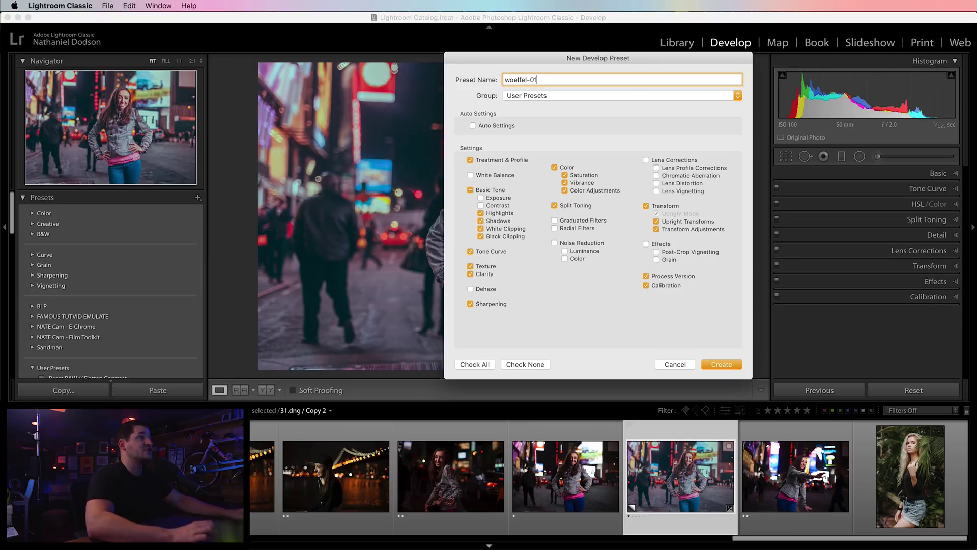
left_click_drag(551, 64, 254, 69)
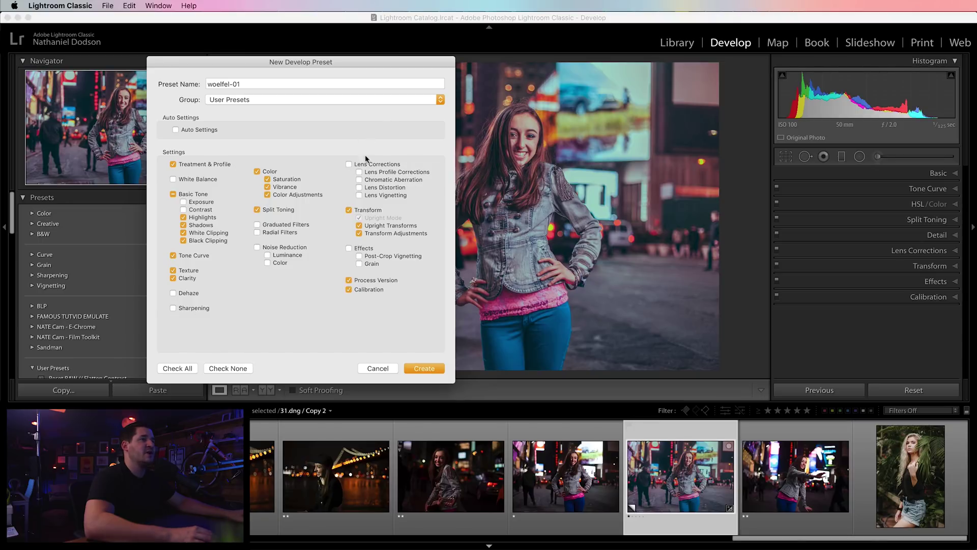
left_click(349, 210)
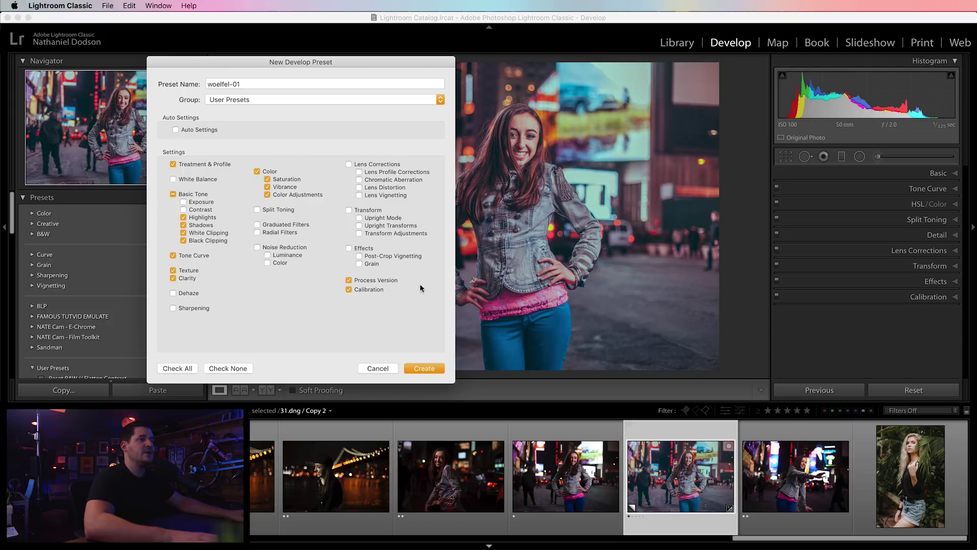
left_click(424, 369)
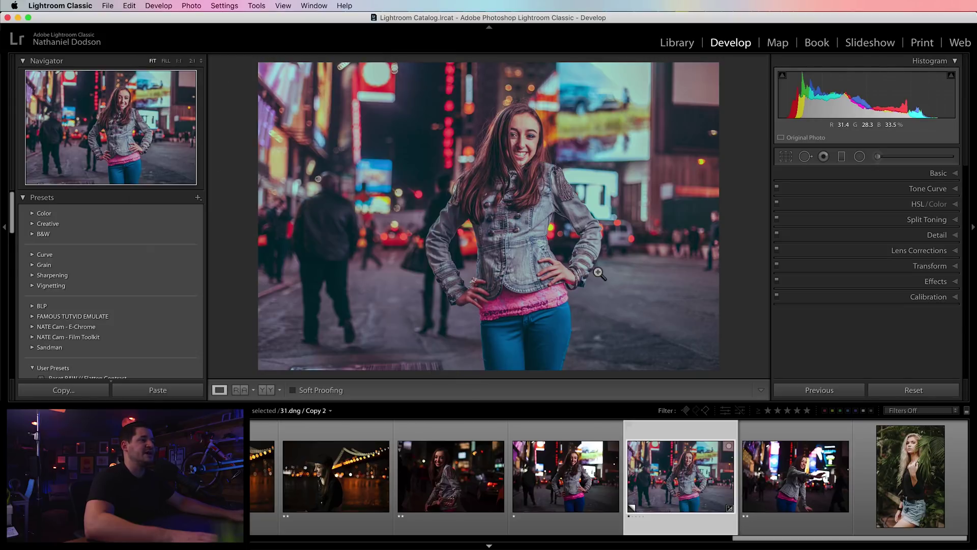
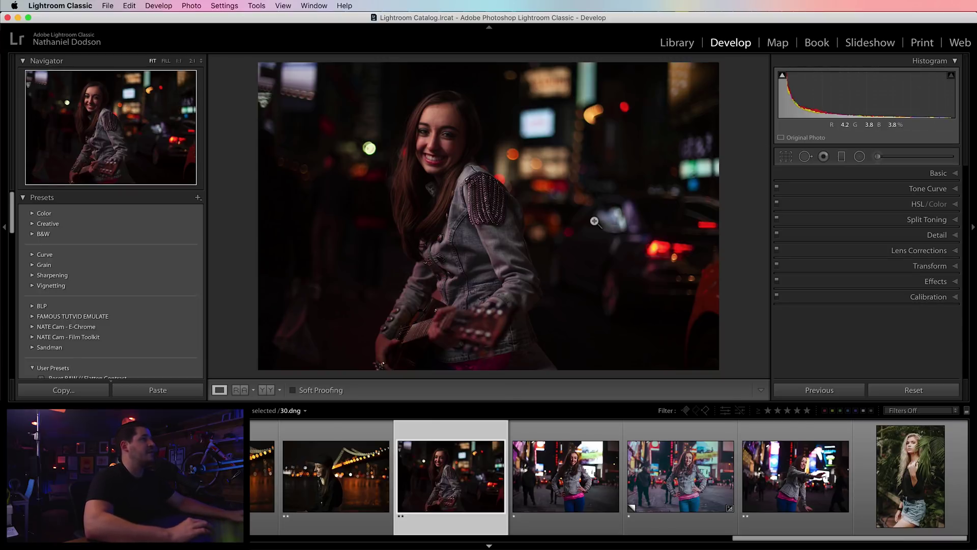
On 30.dng, set the Basic adjustments to Temp 5,000, Exposure +0.90 and Contrast -15.
left_click(941, 174)
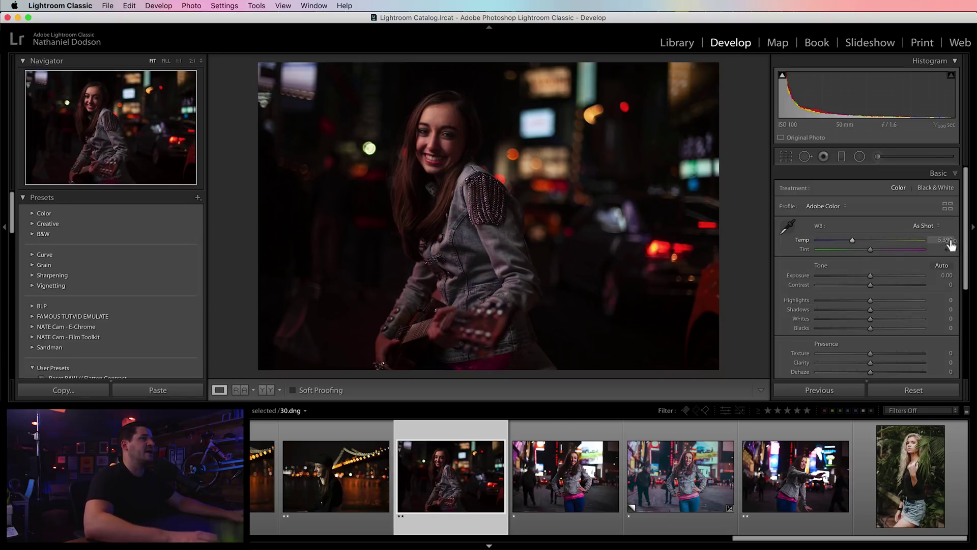
type("5,00")
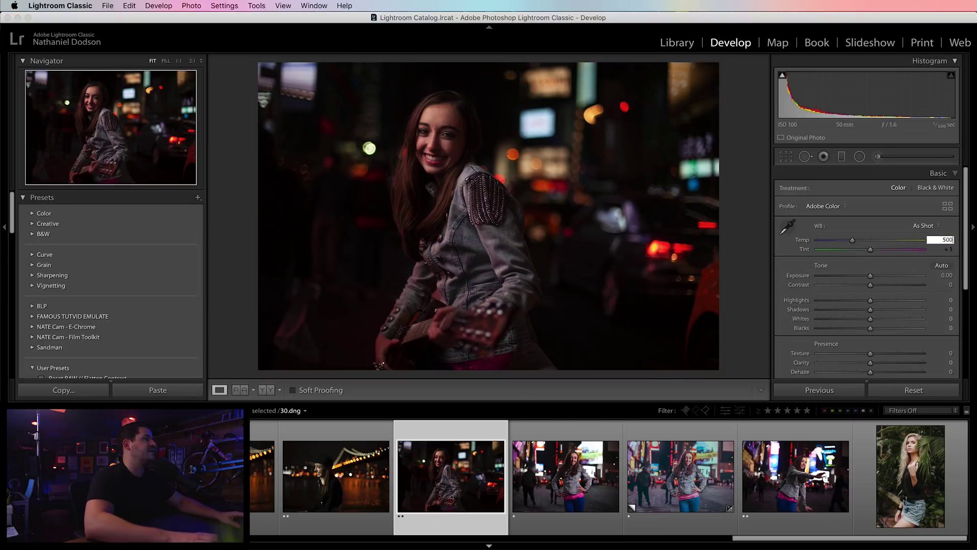
type("0")
key("Return")
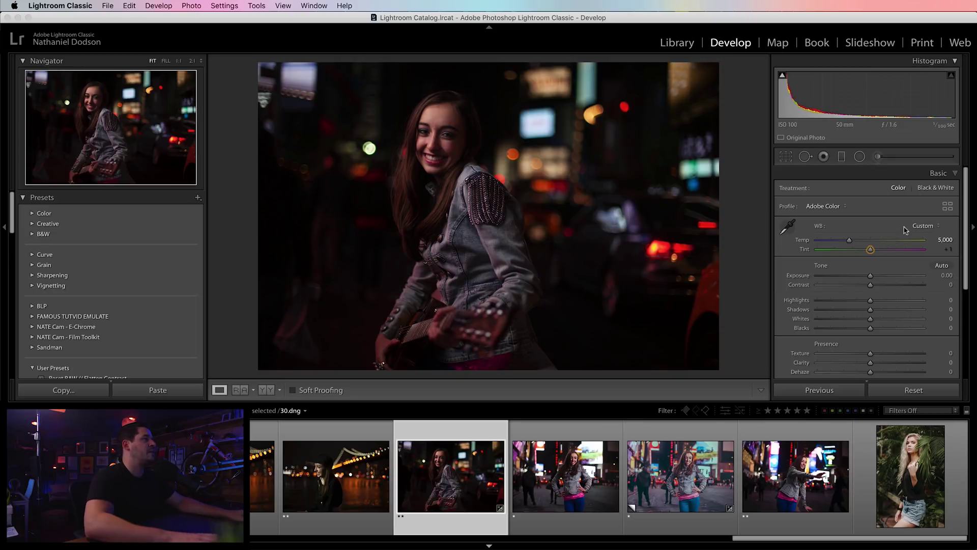
left_click_drag(869, 279, 878, 279)
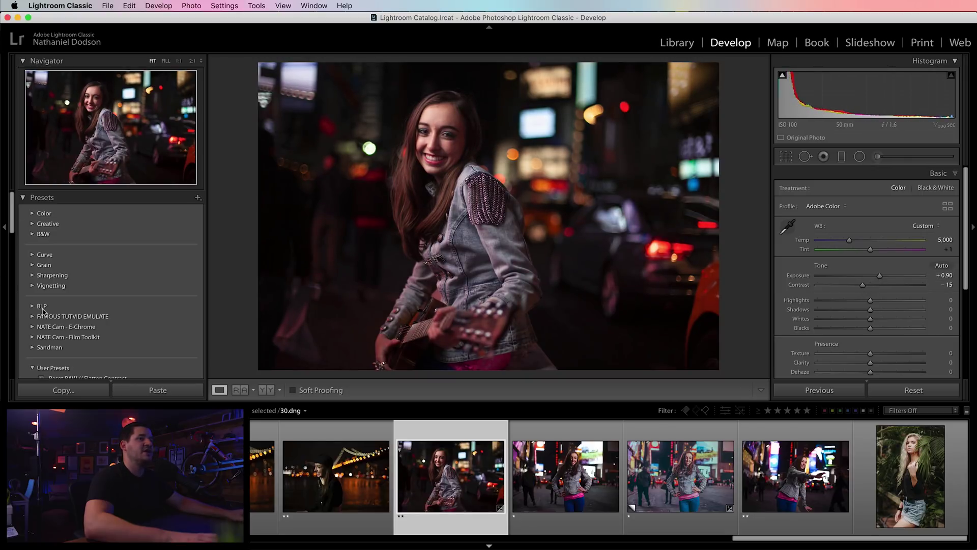
Apply the woelfel-01 user preset to 30.dng and collapse the preset list.
scroll(42, 312, "down", 15)
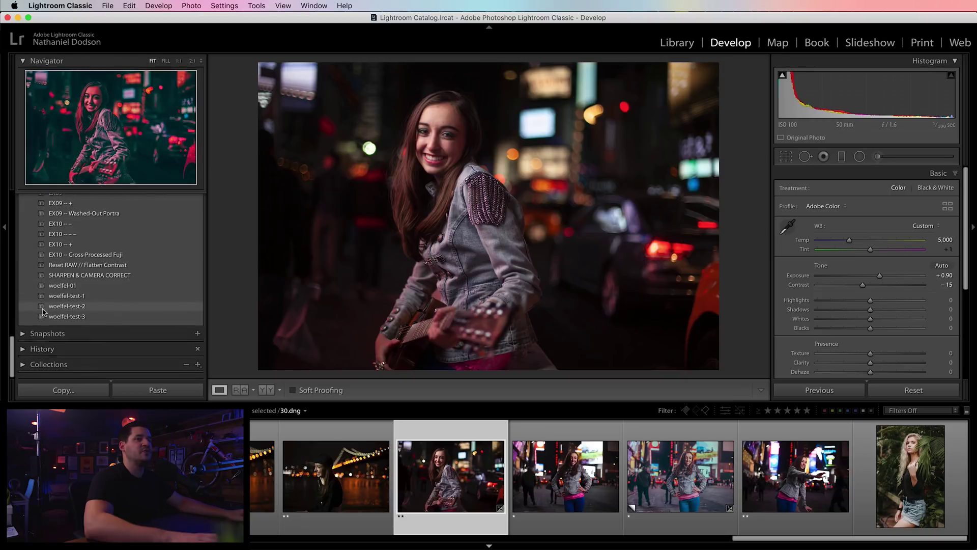
left_click(43, 312)
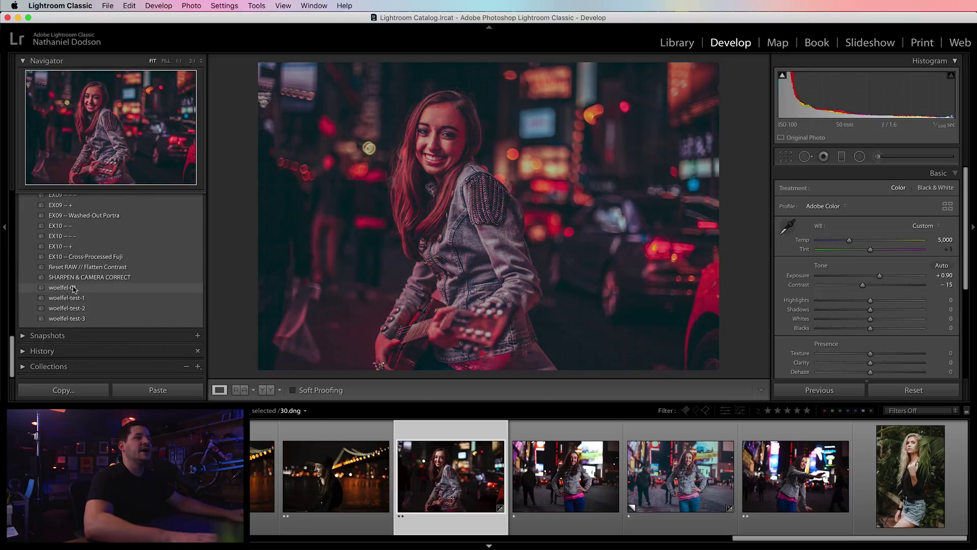
left_click(74, 289)
scroll(128, 265, "up", 15)
left_click(24, 199)
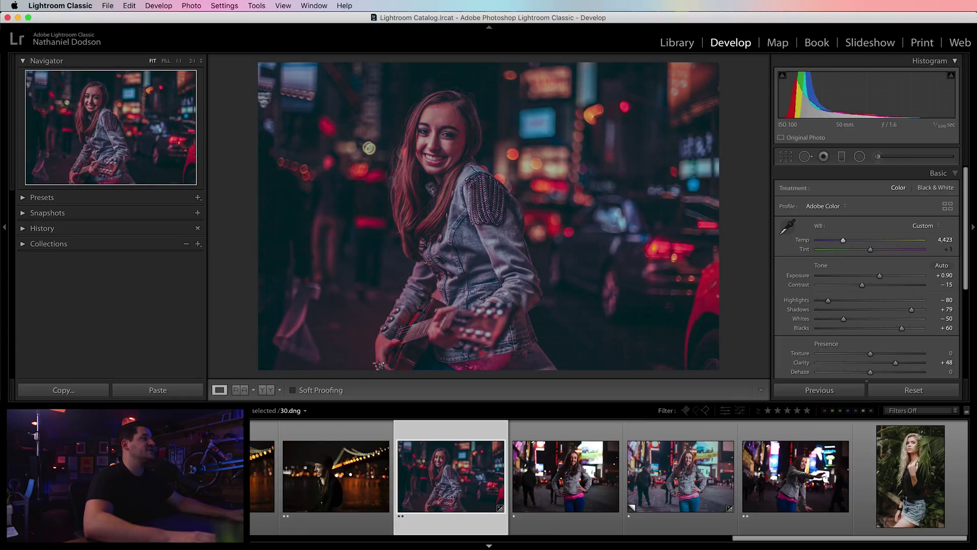
Refine 30.dng's Basic adjustments to Temp 4,700, Tint +30, Contrast +10, Clarity +50 and Vibrance -27.
left_click(952, 240)
type("4,700")
key("Return")
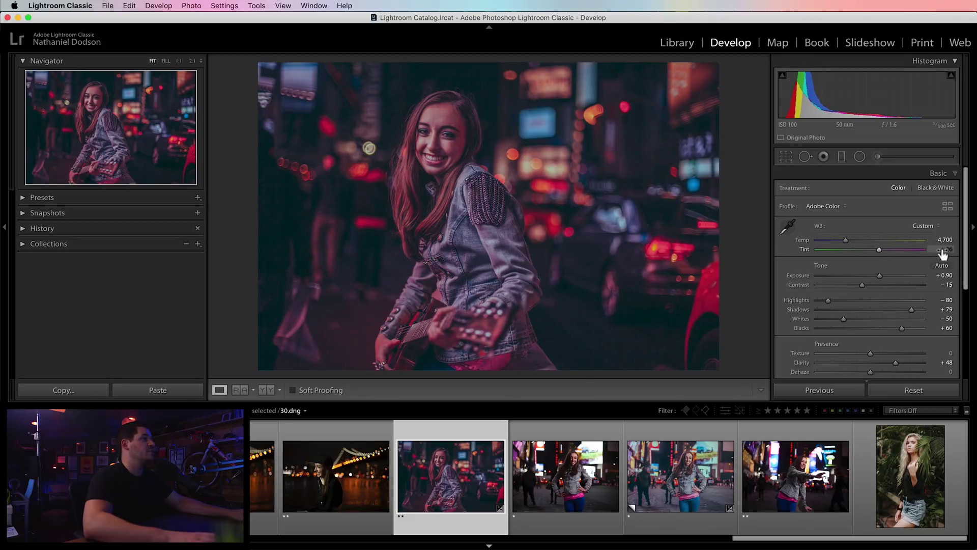
type("30")
key("Tab")
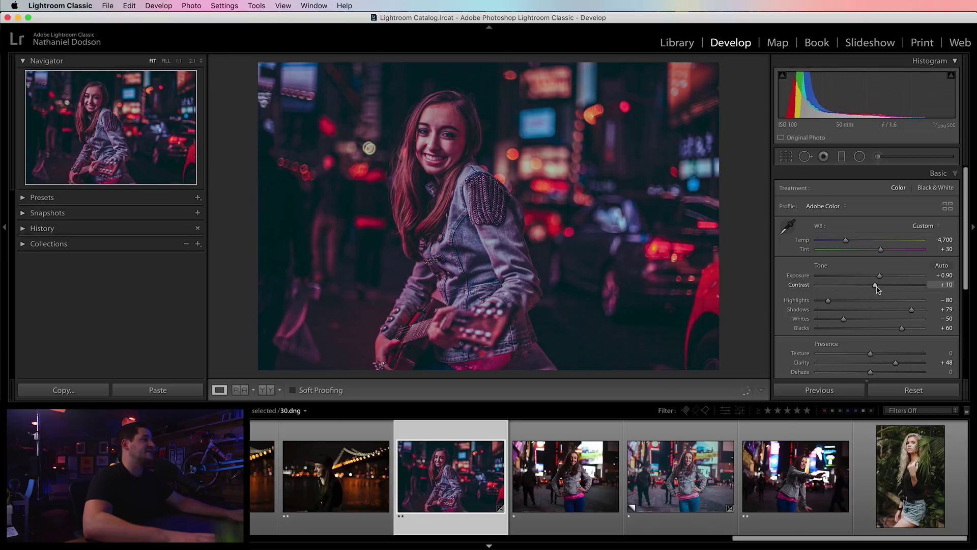
scroll(786, 288, "down", 2)
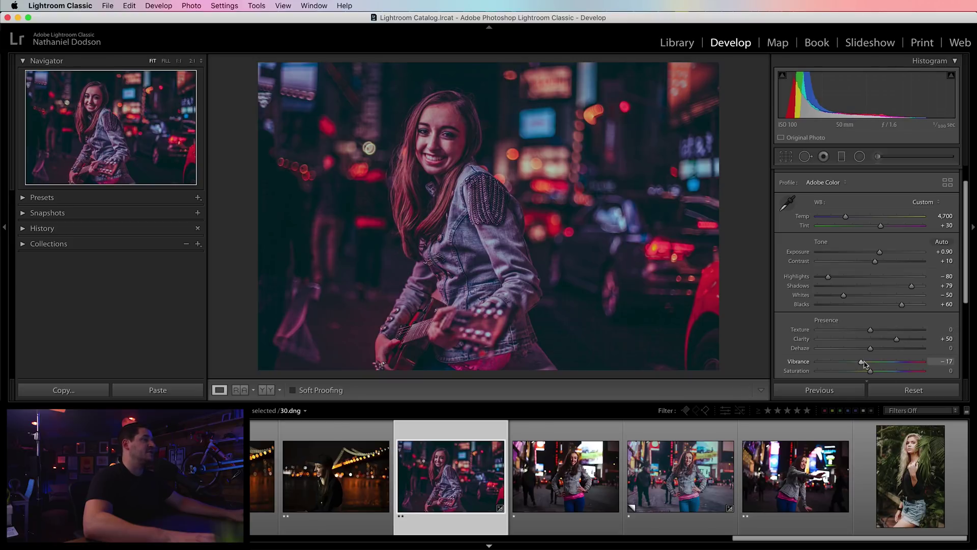
left_click_drag(858, 363, 855, 364)
Try reducing the Red saturation in the HSL settings, then return it to 0.
scroll(895, 291, "down", 5)
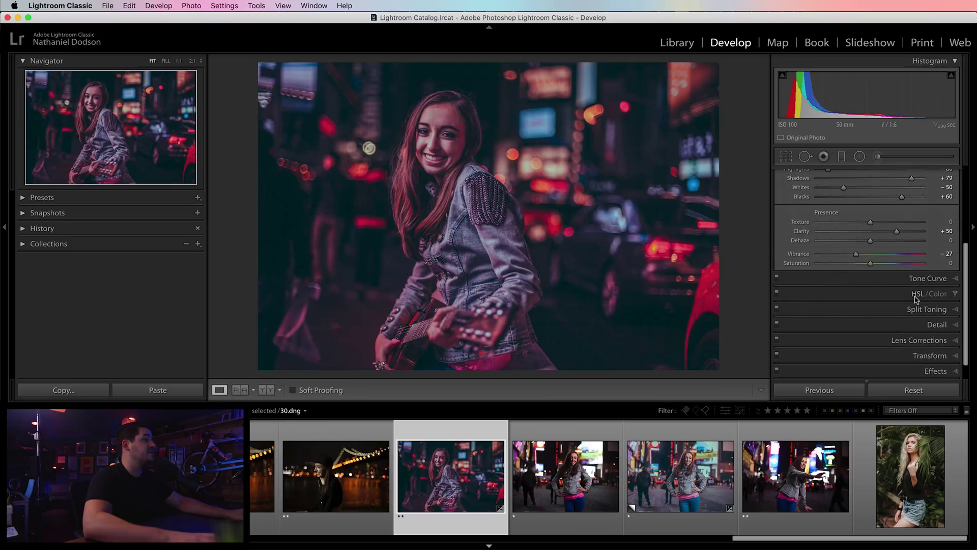
left_click(916, 296)
left_click(845, 217)
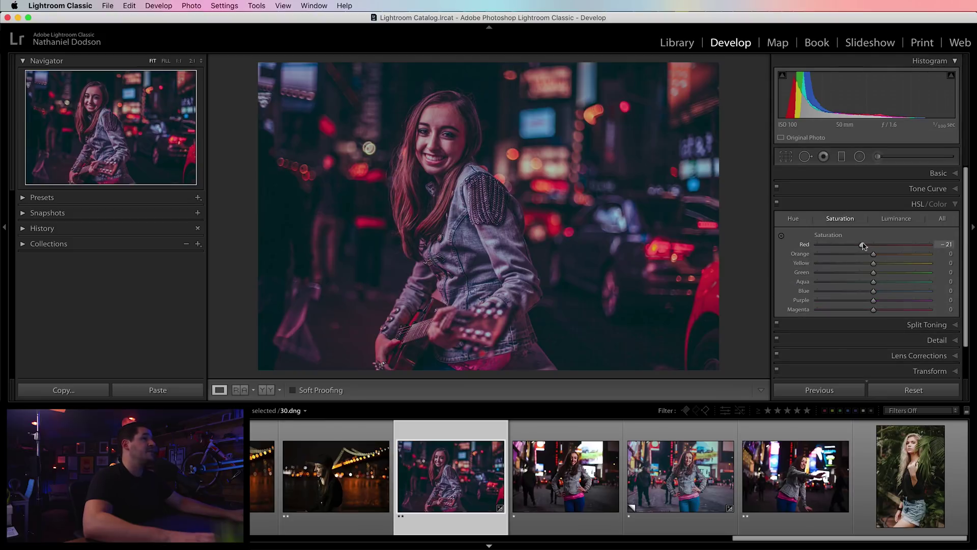
left_click_drag(857, 245, 877, 249)
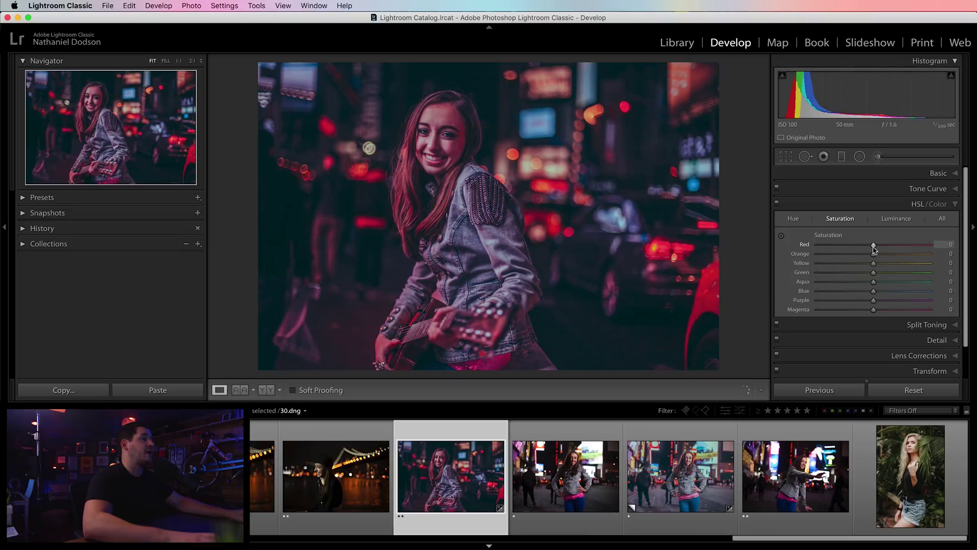
left_click(918, 205)
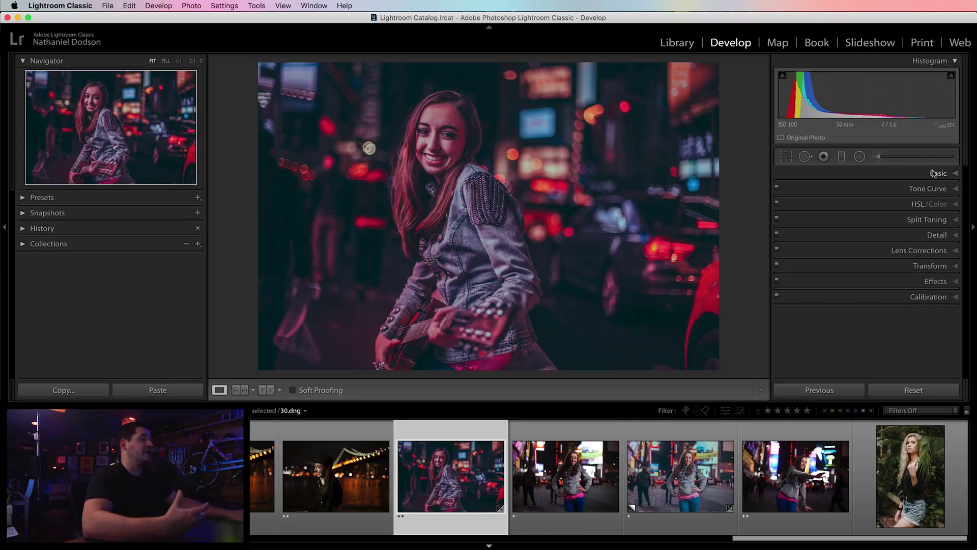
Activate the Adjustment Brush, switch to Photoshop to examine the coloured light in the mood board portraits, and return to Lightroom.
left_click(889, 158)
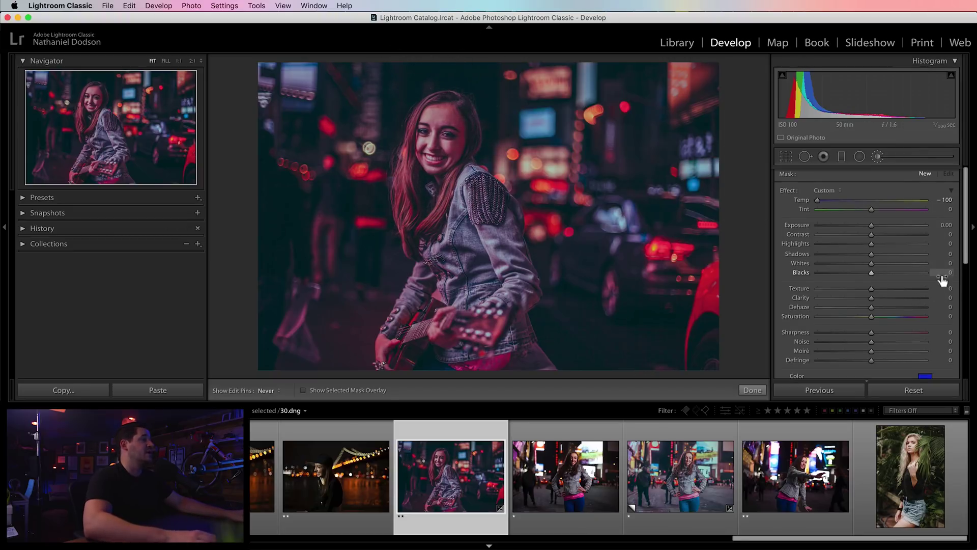
key("super+Tab")
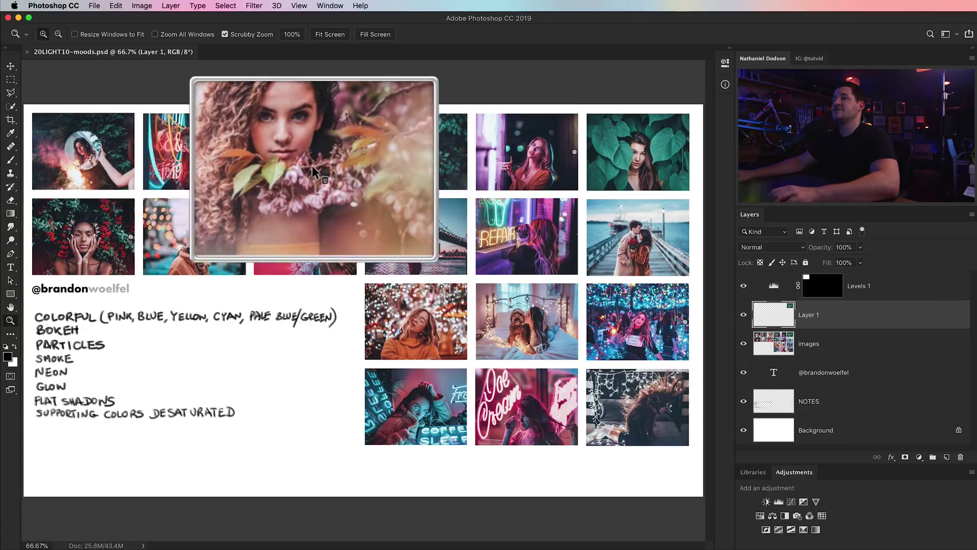
scroll(507, 267, "up", 2)
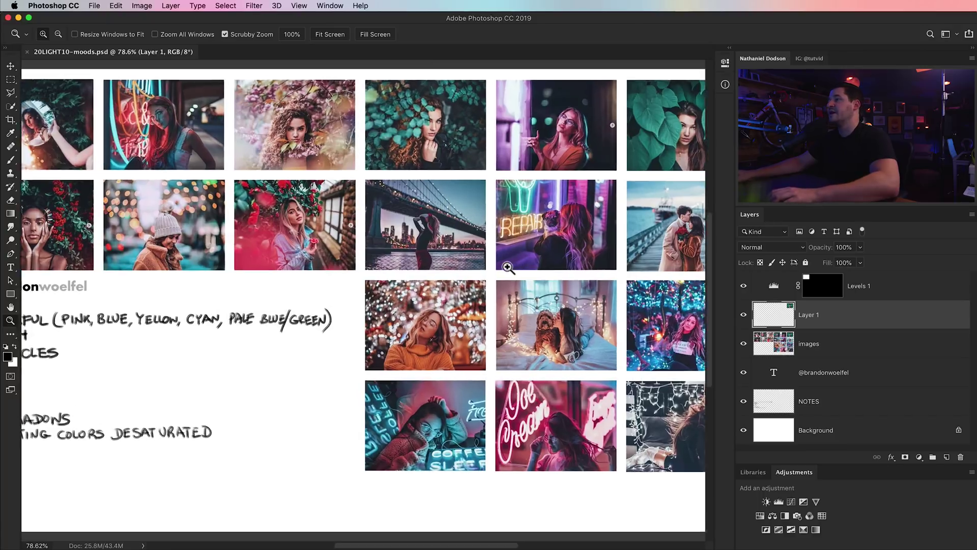
scroll(507, 267, "right", 2)
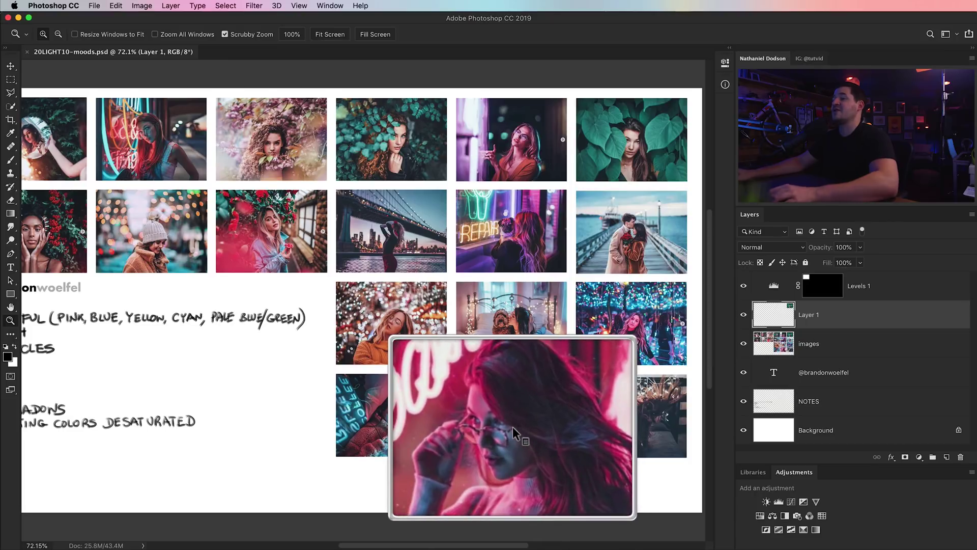
key("super+Tab")
key("super+shift+Tab")
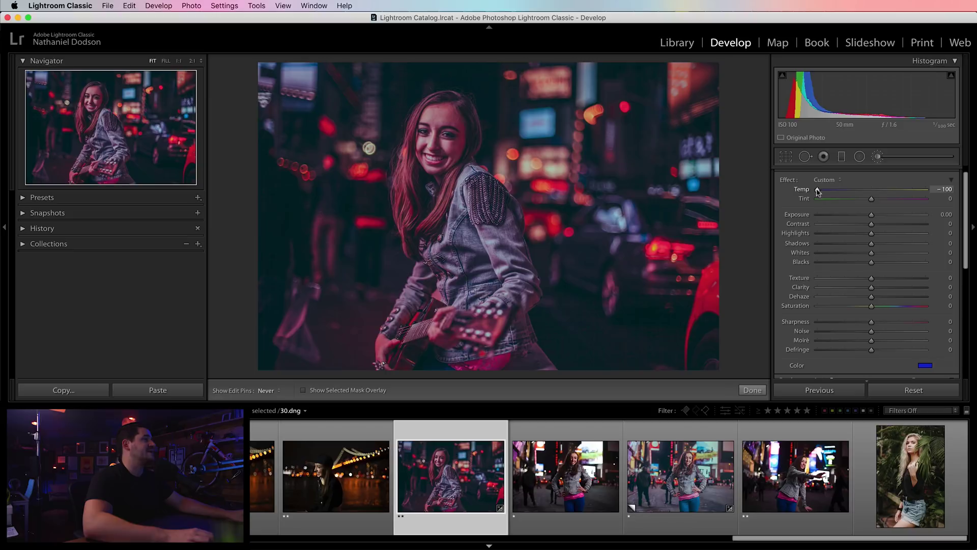
Try painting a cool adjustment with Tint 33 over the woman's hair, and undo the brush strokes.
left_click_drag(889, 202, 890, 202)
left_click(926, 365)
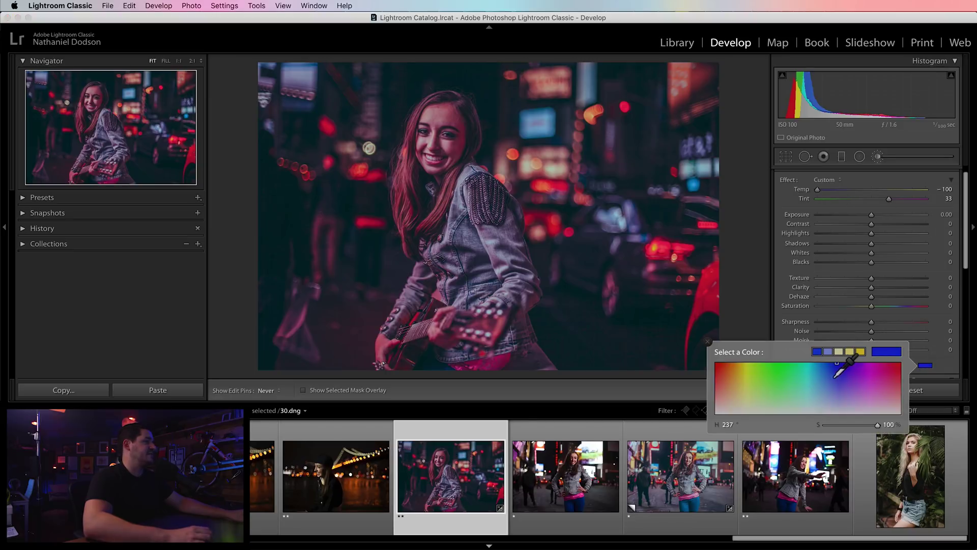
left_click(708, 342)
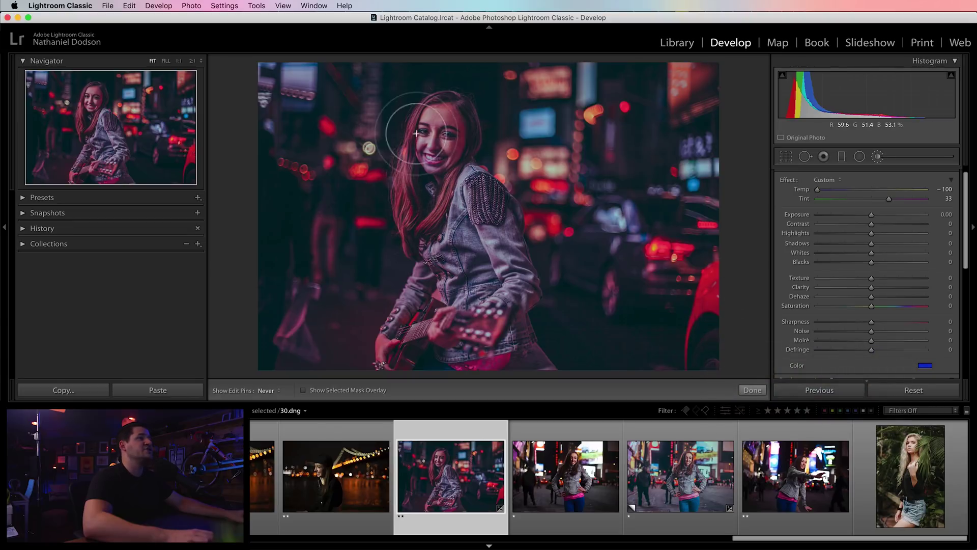
mouse_move(418, 113)
left_mouse_down()
mouse_move(371, 152)
mouse_move(392, 196)
mouse_move(448, 254)
left_mouse_up()
key("super+z")
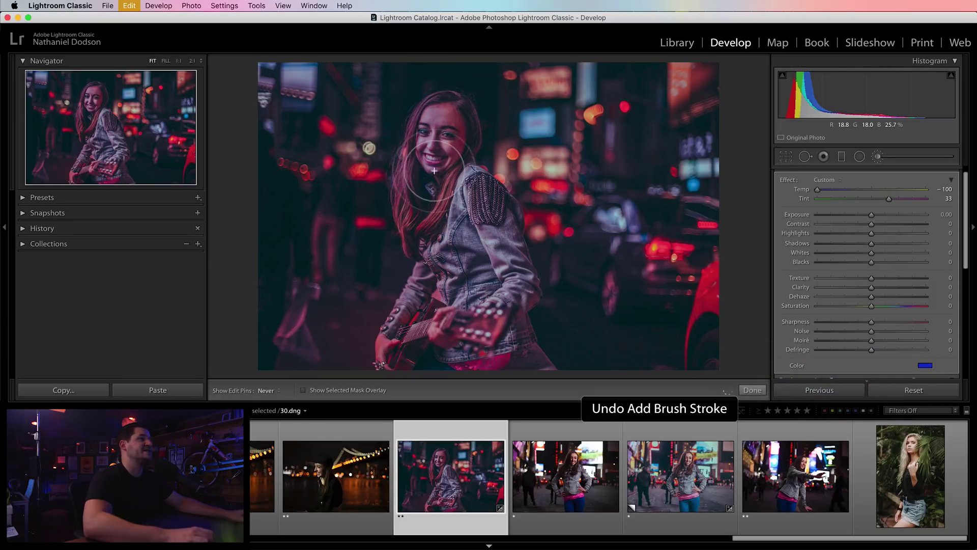
key("super+z")
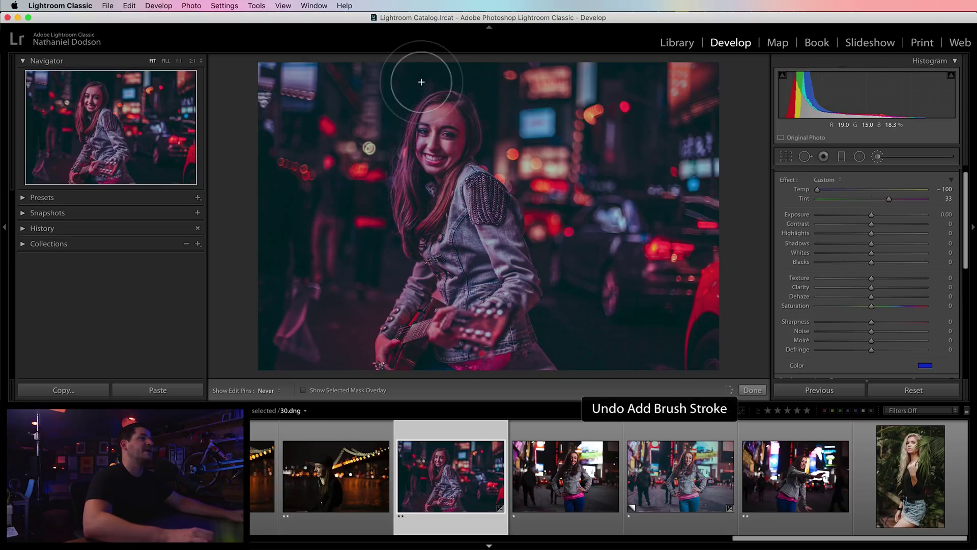
key("super+z")
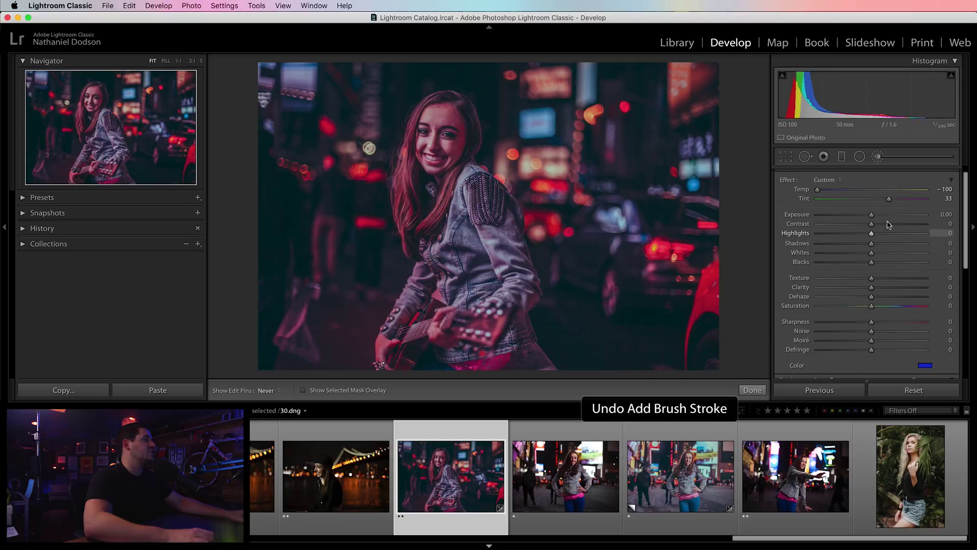
Try a brush stroke with Contrast 73 on the woman's hair, undo it and leave the Adjustment Brush.
left_click(910, 228)
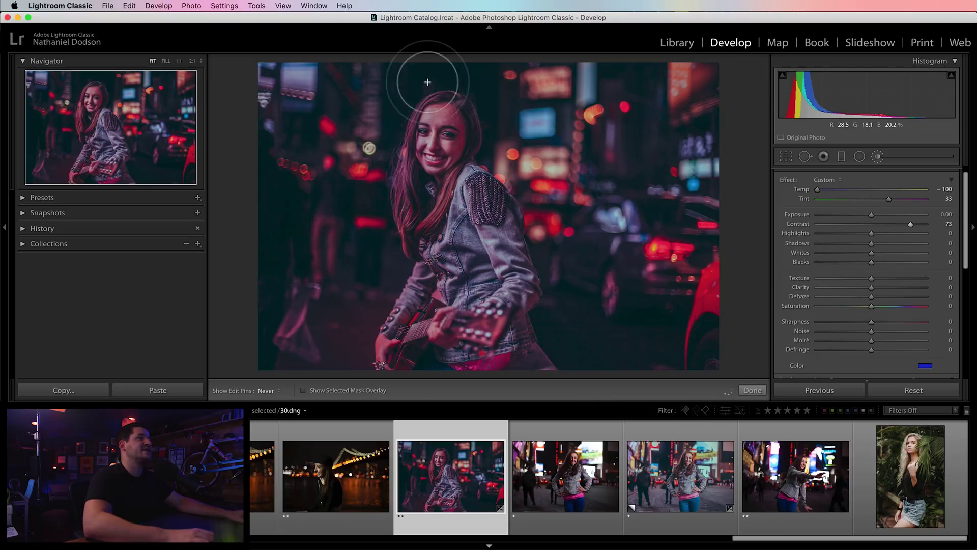
key("super+z")
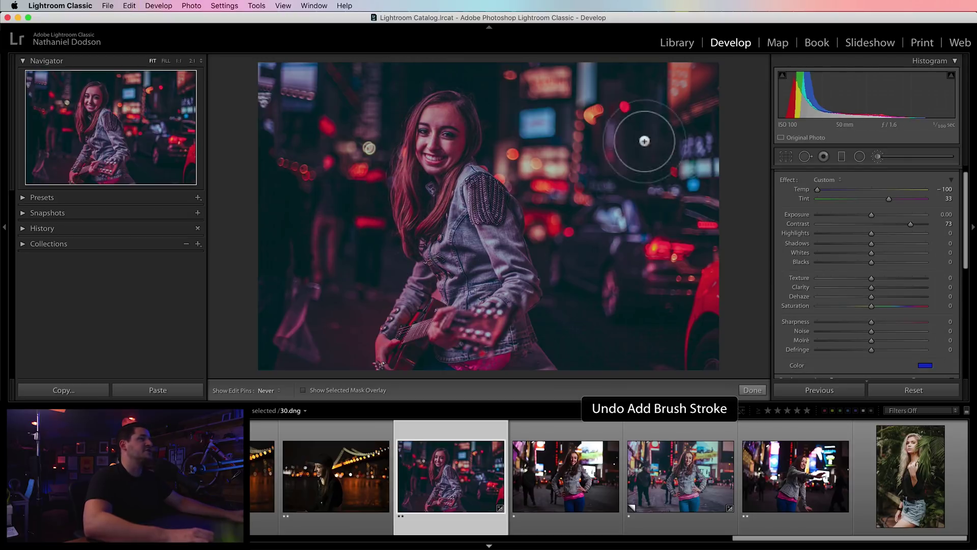
left_click(878, 156)
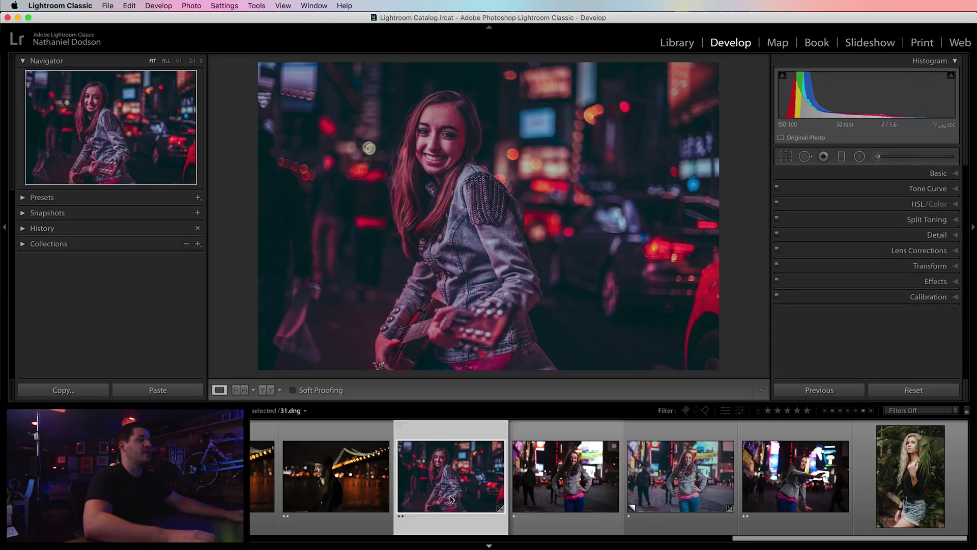
Export the guitar portrait 30.dng with the Export PSD preset and open the resulting 30.psd in Photoshop.
right_click(444, 464)
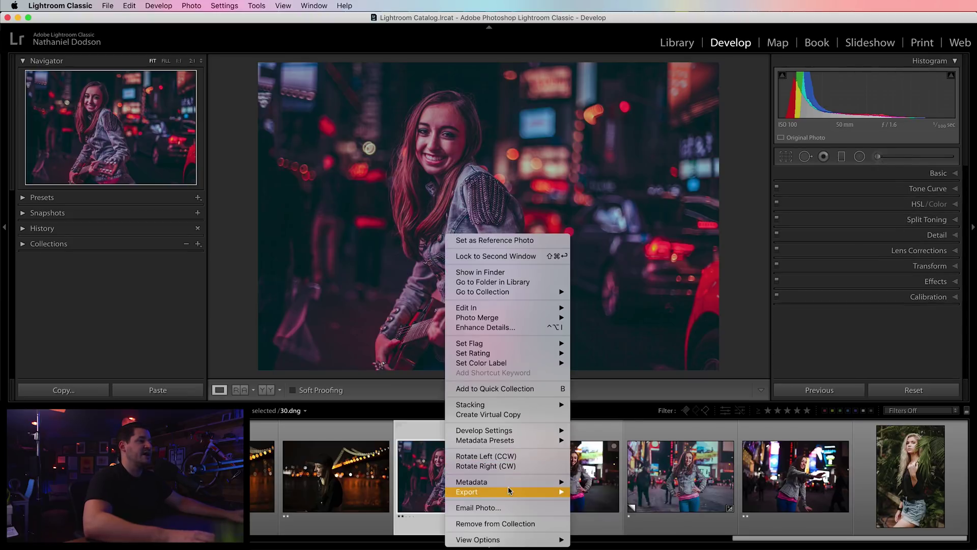
mouse_move(509, 492)
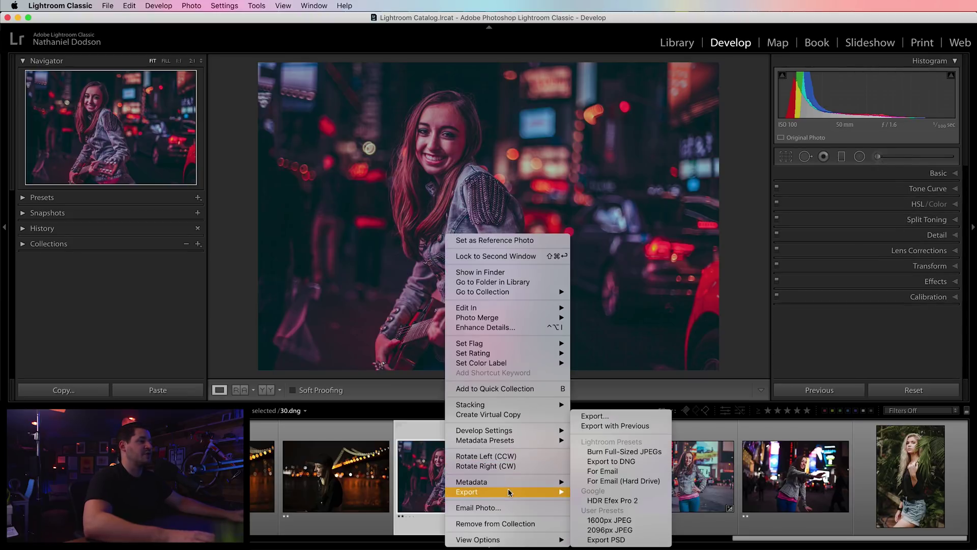
left_click(610, 540)
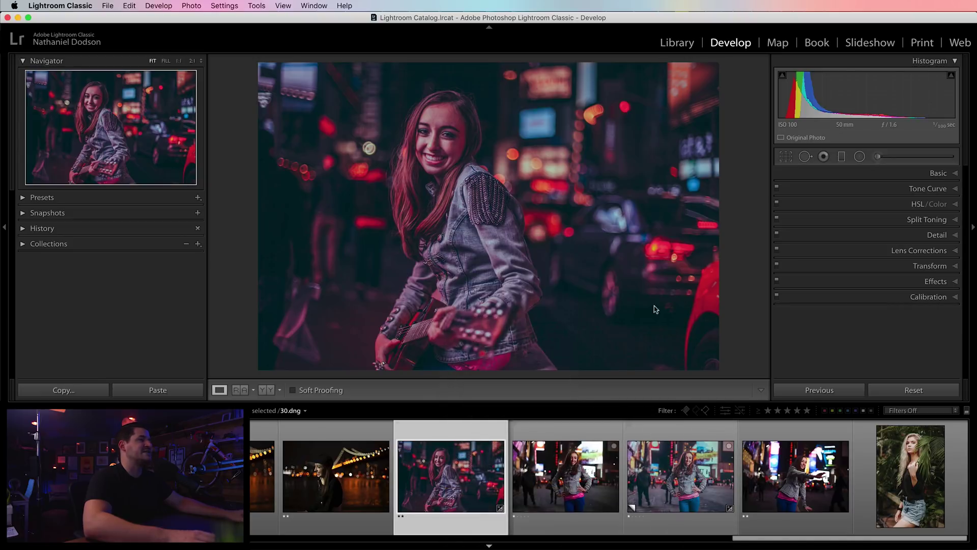
left_click(465, 176)
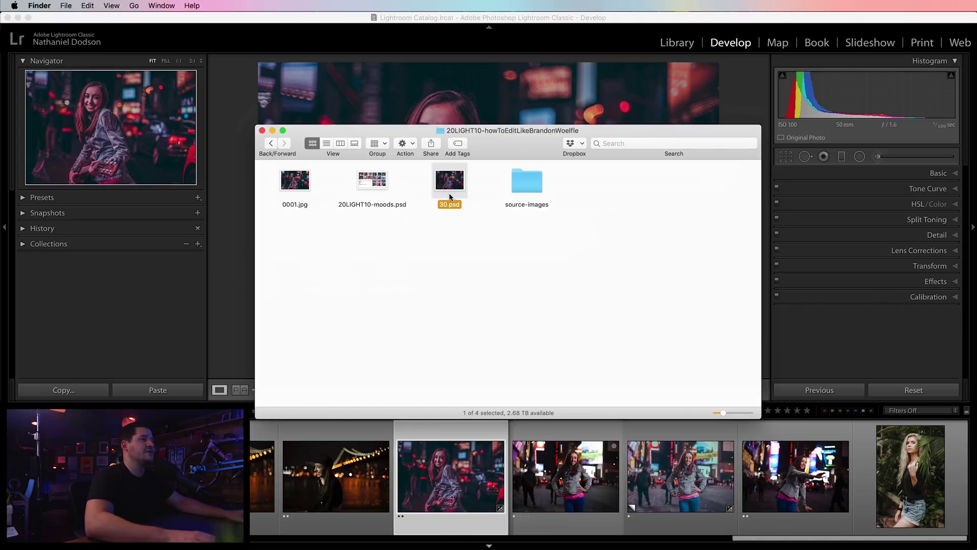
right_click(451, 184)
mouse_move(478, 196)
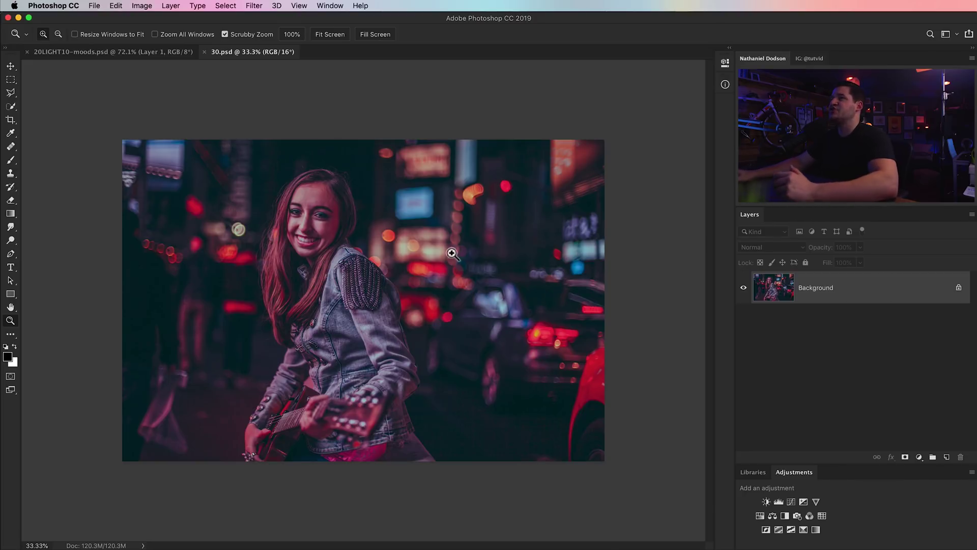
Browse the LetsCelebrate Design Elements folder in Finder and place celebrate-07.jpg into the 30.psd document in Photoshop.
key("super+Tab")
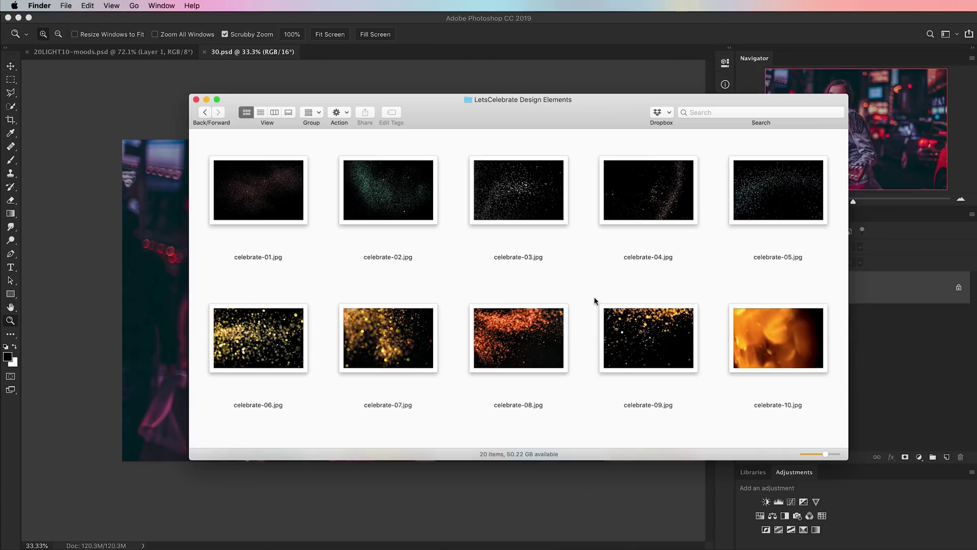
scroll(593, 305, "down", 3)
scroll(593, 311, "down", 5)
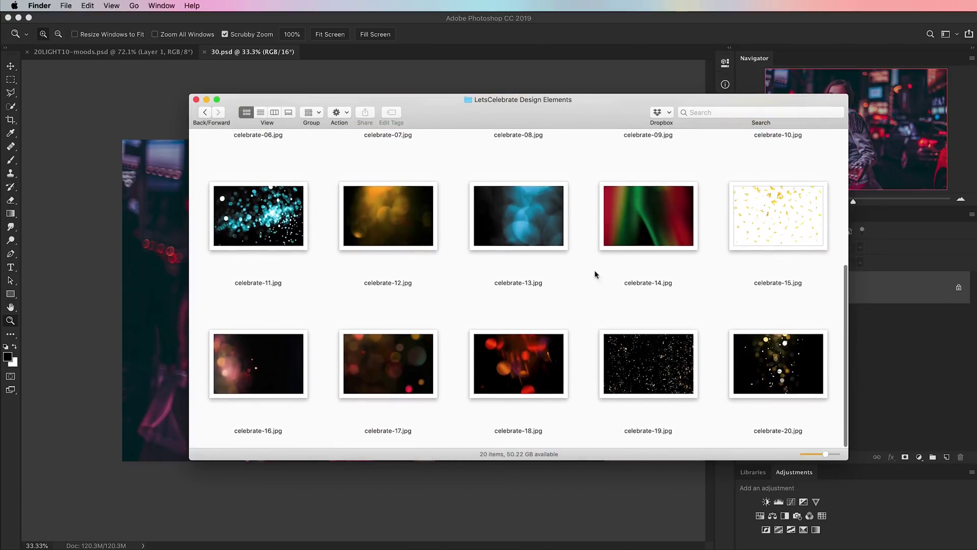
scroll(562, 300, "up", 5)
scroll(560, 301, "down", 2)
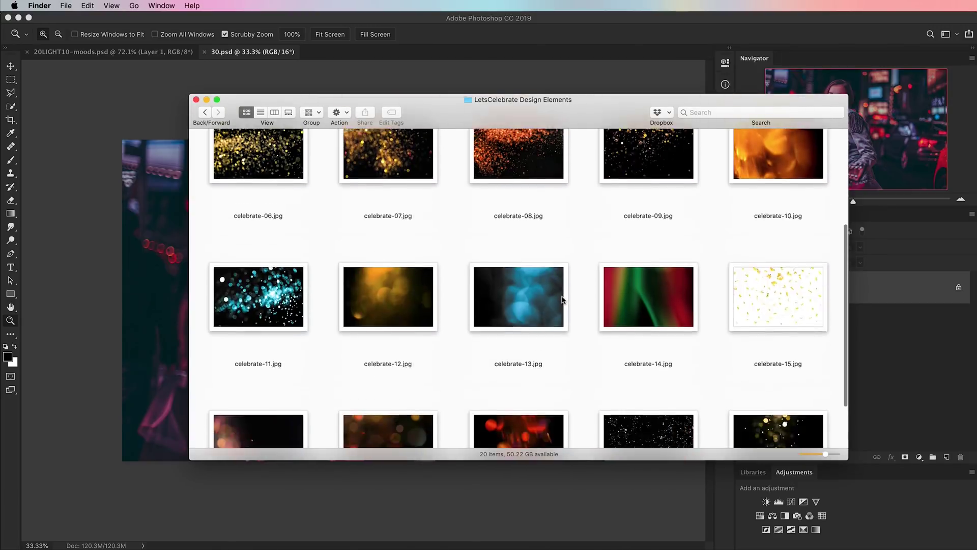
scroll(565, 295, "up", 2)
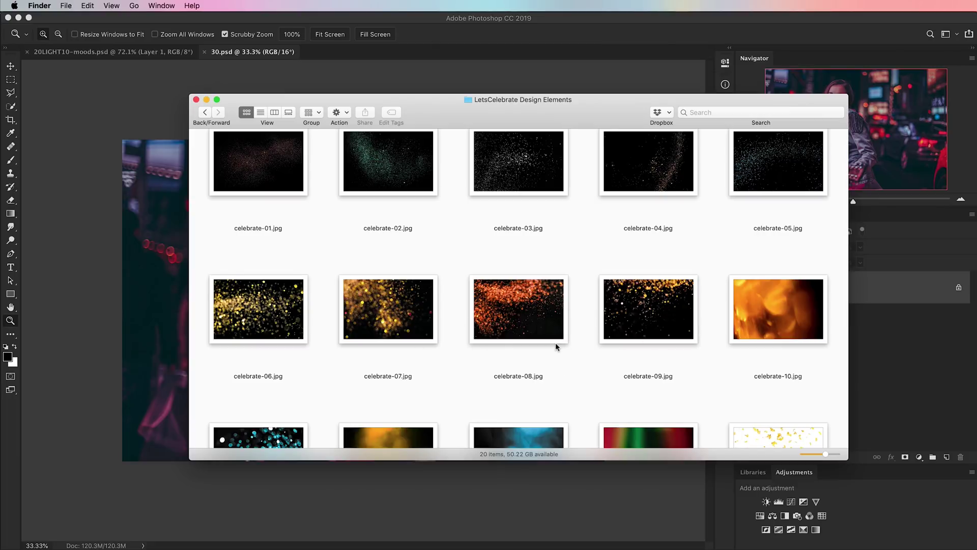
left_click(253, 308)
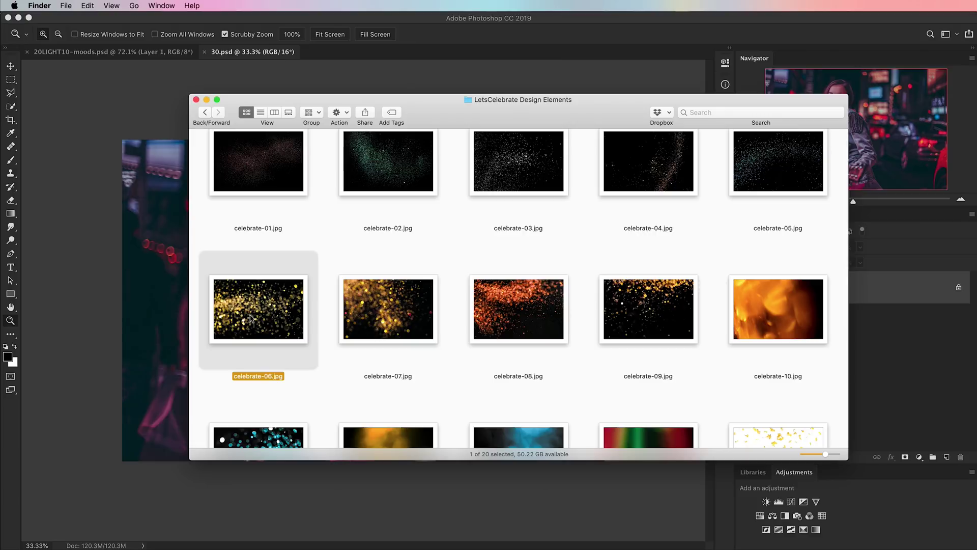
left_click(375, 308)
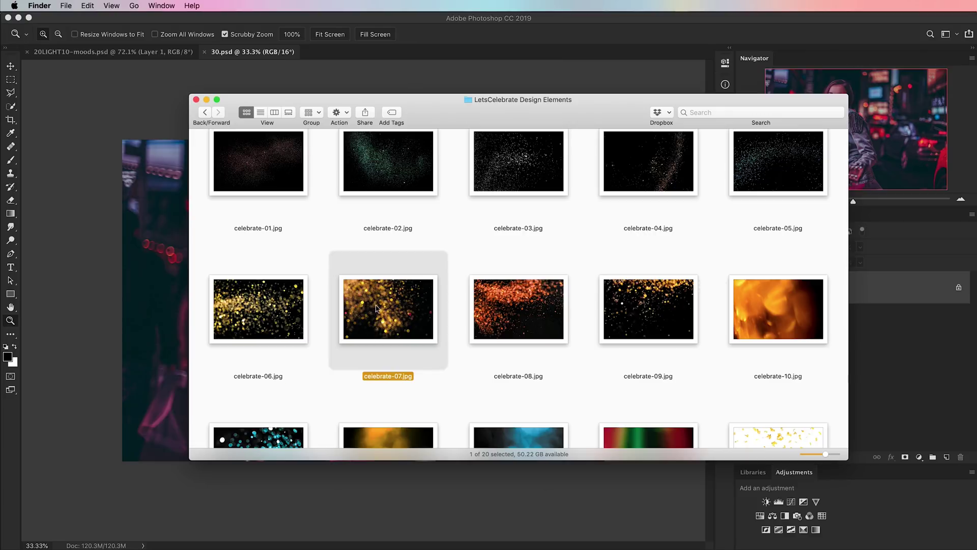
left_click_drag(391, 303, 145, 283)
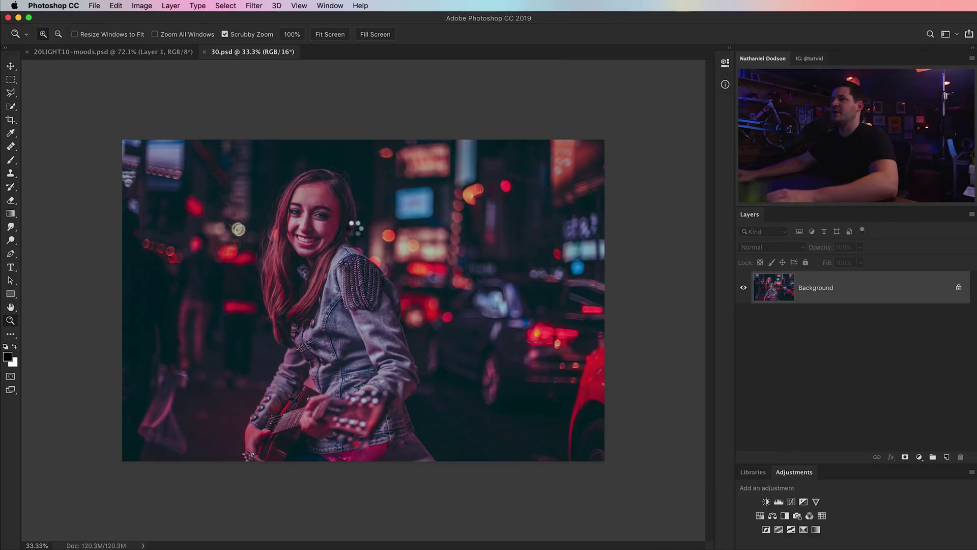
Flip the placed bokeh image horizontally, rotate it to about -28.3° and position it over the street lights behind the woman.
right_click(301, 238)
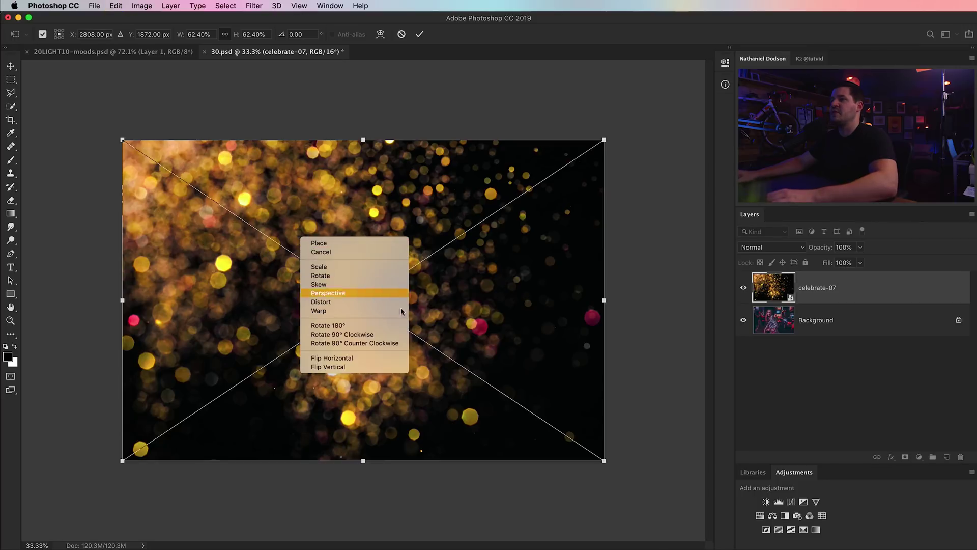
left_click(364, 358)
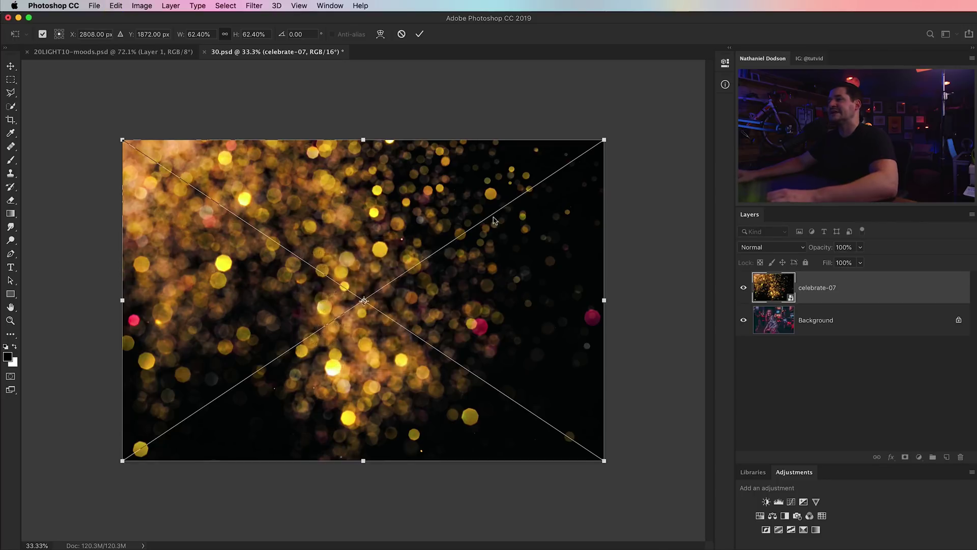
left_click_drag(639, 224, 589, 196)
left_click_drag(407, 276, 381, 151)
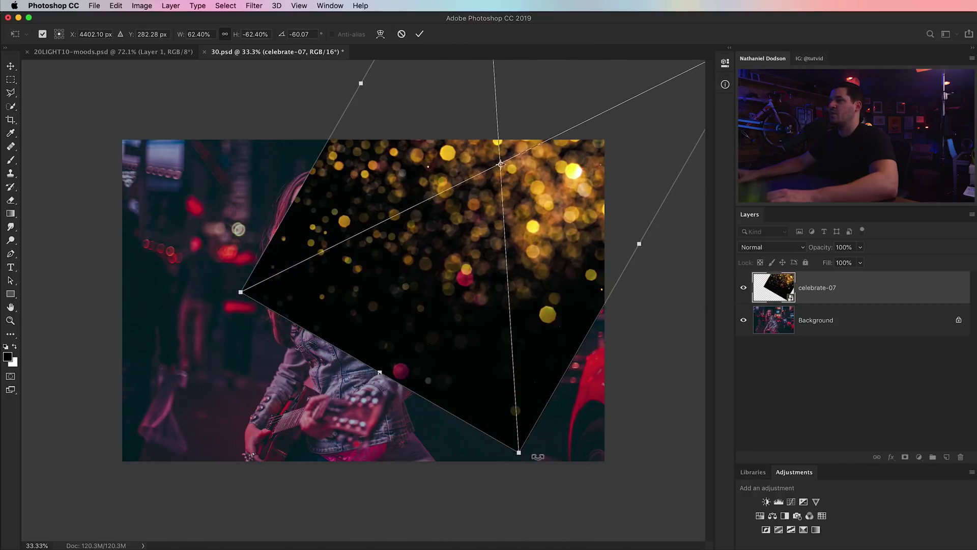
left_click_drag(530, 461, 376, 407)
left_click_drag(544, 265, 515, 327)
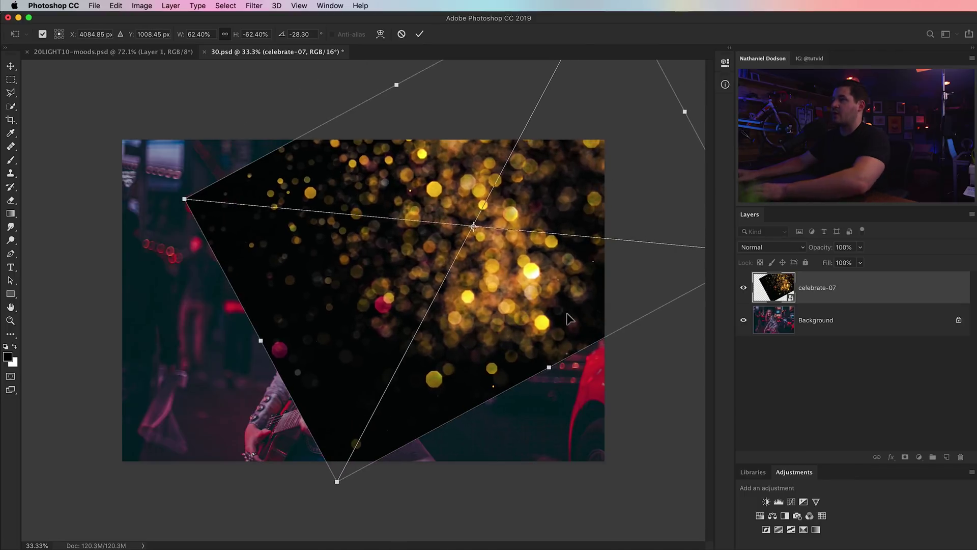
key("z")
Set the celebrate-07 layer's blend mode to Screen and add a white layer mask to it.
left_click(769, 248)
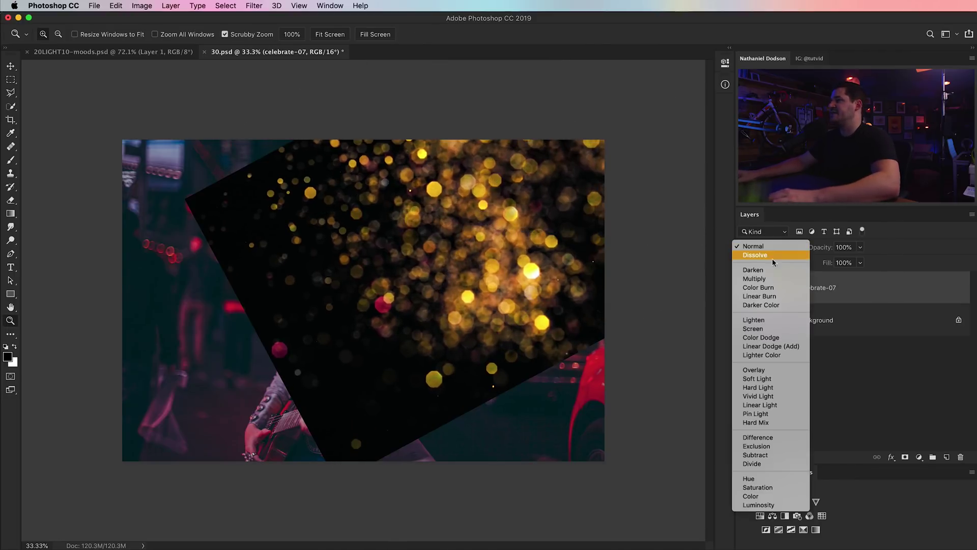
left_click(769, 334)
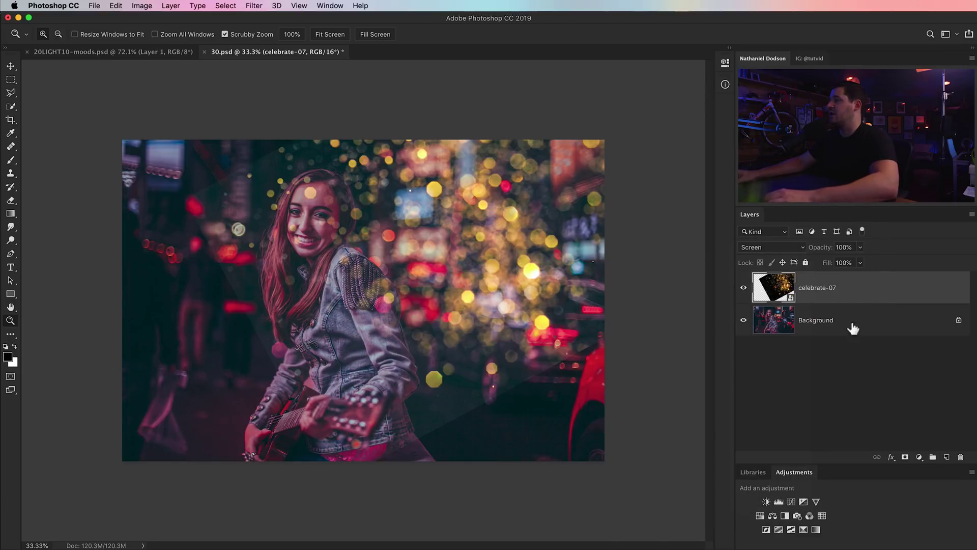
left_click(906, 458)
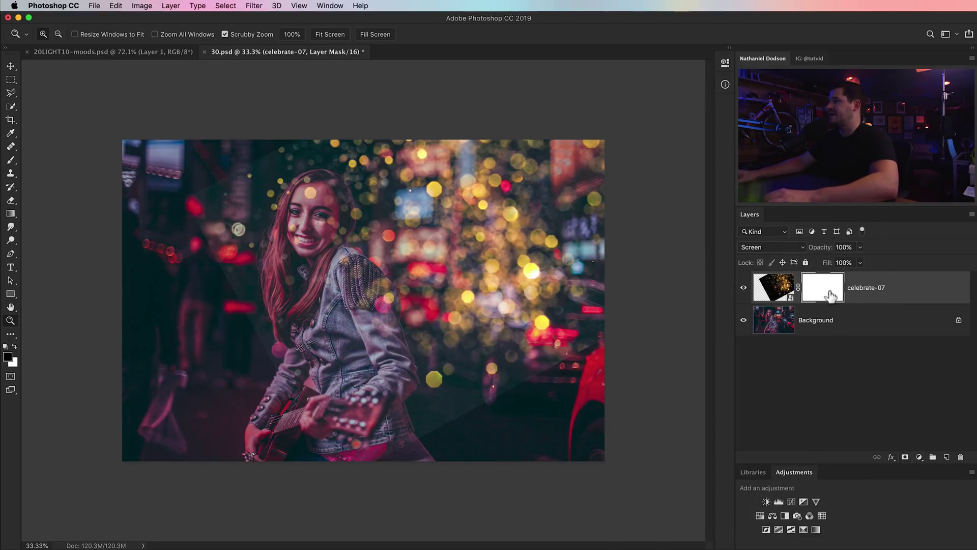
Paint black on the celebrate-07 mask with a 1300 px brush at 100% opacity to hide the overlay's hard edges around the woman.
key("b")
key("bracketright")
key("bracketright")
key("bracketright")
key("bracketright")
key("bracketright")
key("bracketright")
key("bracketright")
left_click_drag(511, 411, 510, 397)
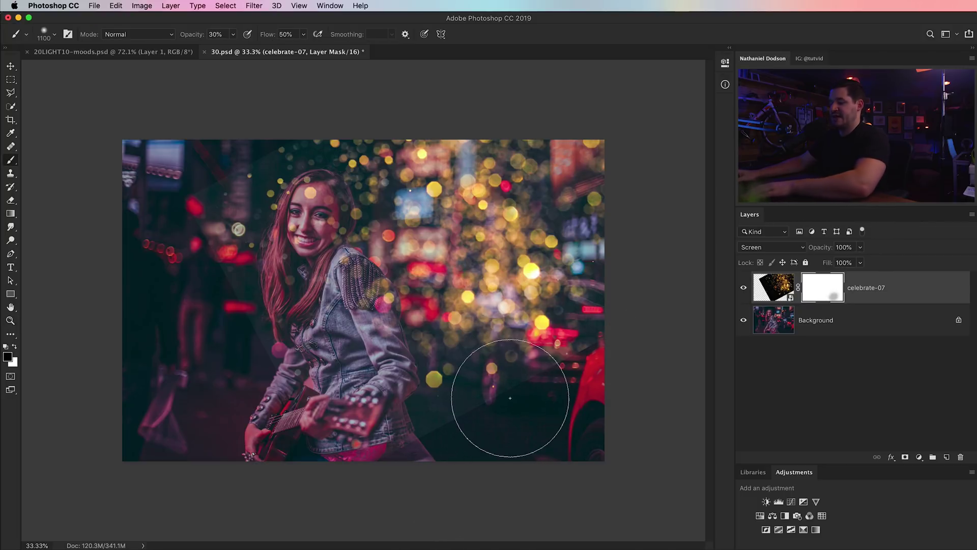
key("0")
key("bracketright")
key("bracketright")
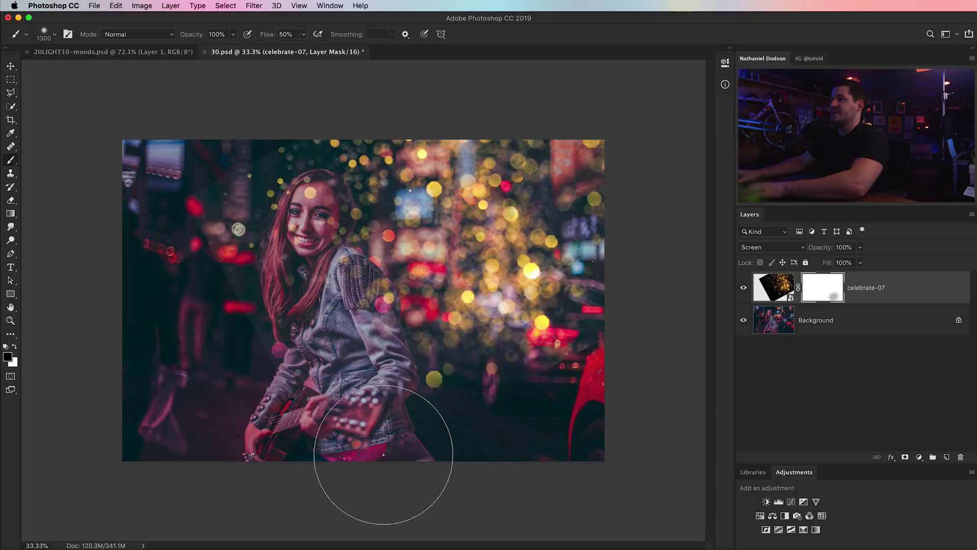
mouse_move(328, 447)
left_mouse_down()
mouse_move(238, 298)
mouse_move(227, 214)
mouse_move(236, 124)
mouse_move(229, 233)
left_mouse_up()
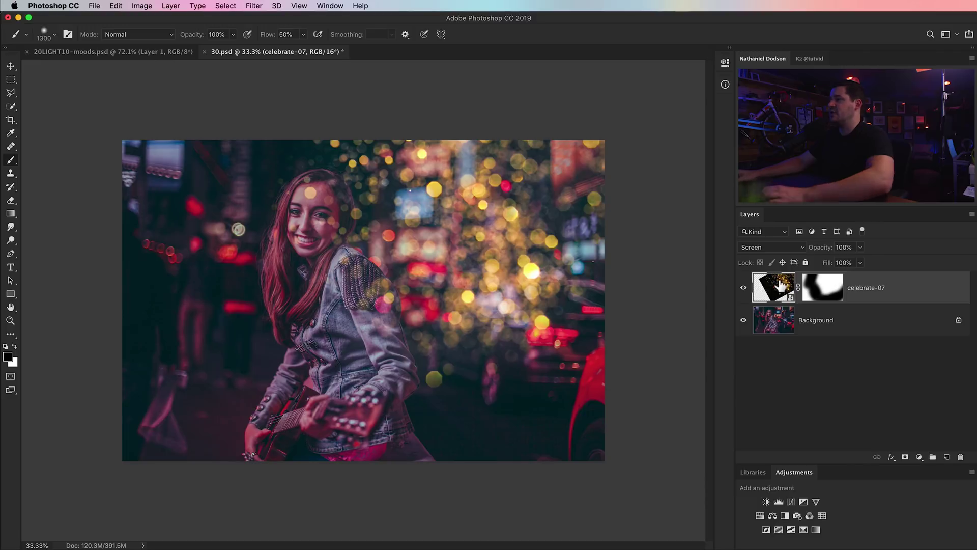
Apply Hue/Saturation with Hue -57 to the celebrate-07 layer to turn the golden bokeh pink.
key("super+u")
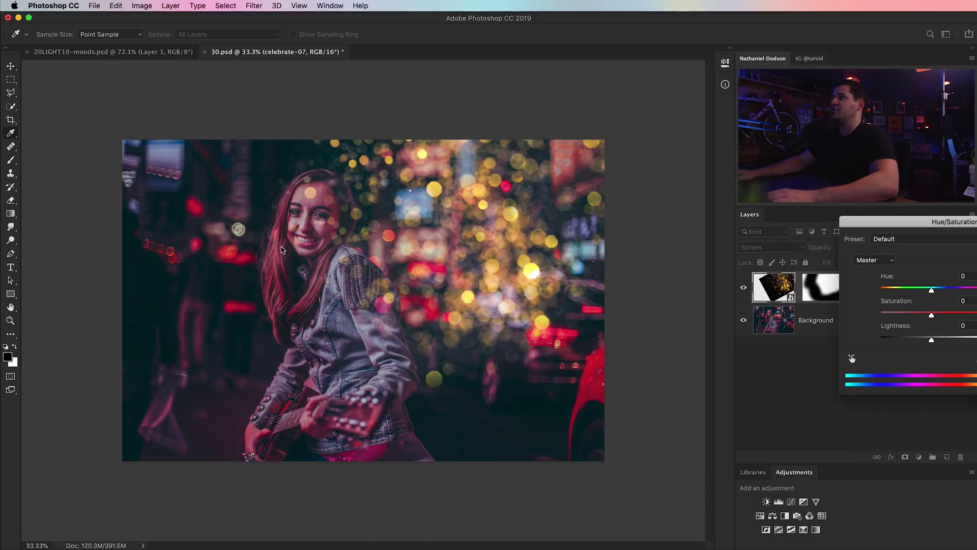
left_click_drag(845, 219, 646, 331)
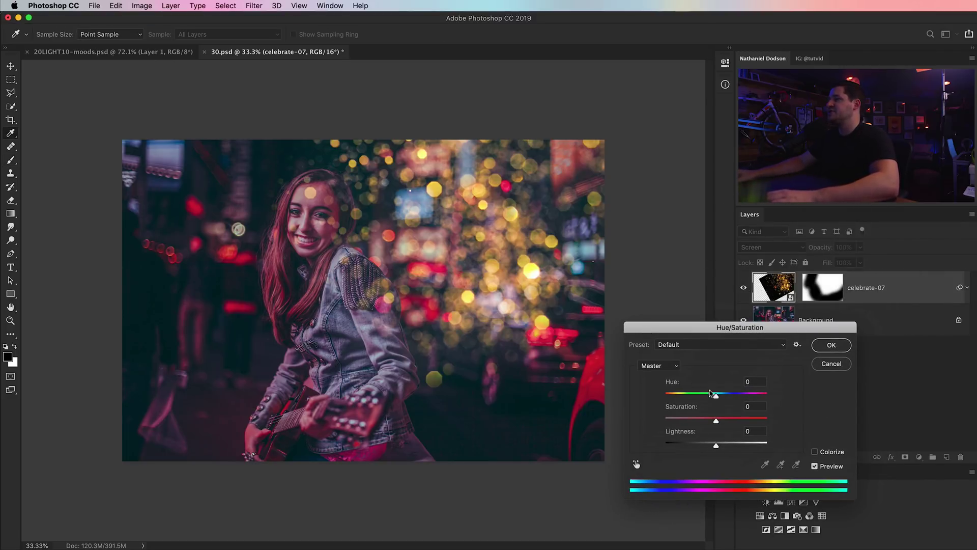
left_click_drag(713, 397, 694, 397)
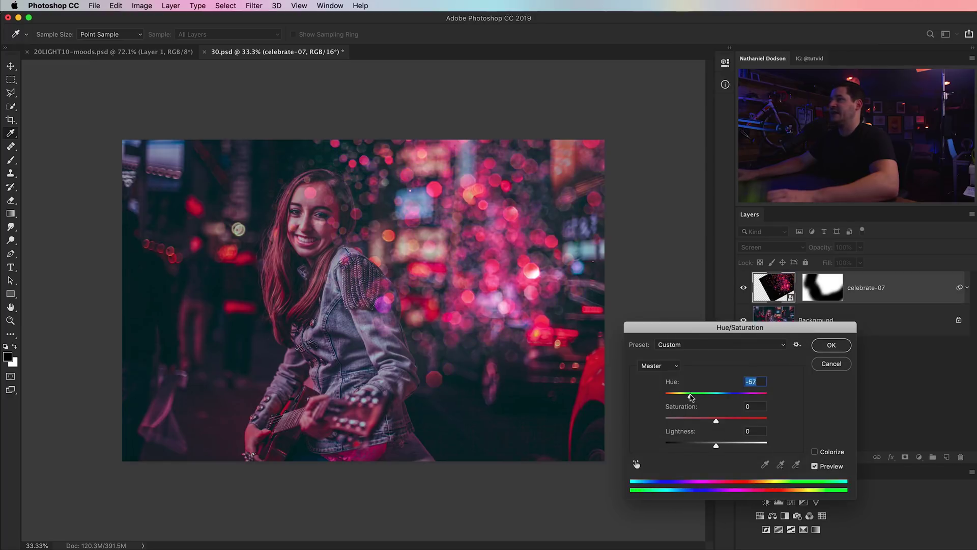
key("Return")
Mask the pink bokeh off the woman's face and jacket with black, and select the celebrate-07 layer's image thumbnail.
key("b")
left_click(821, 279)
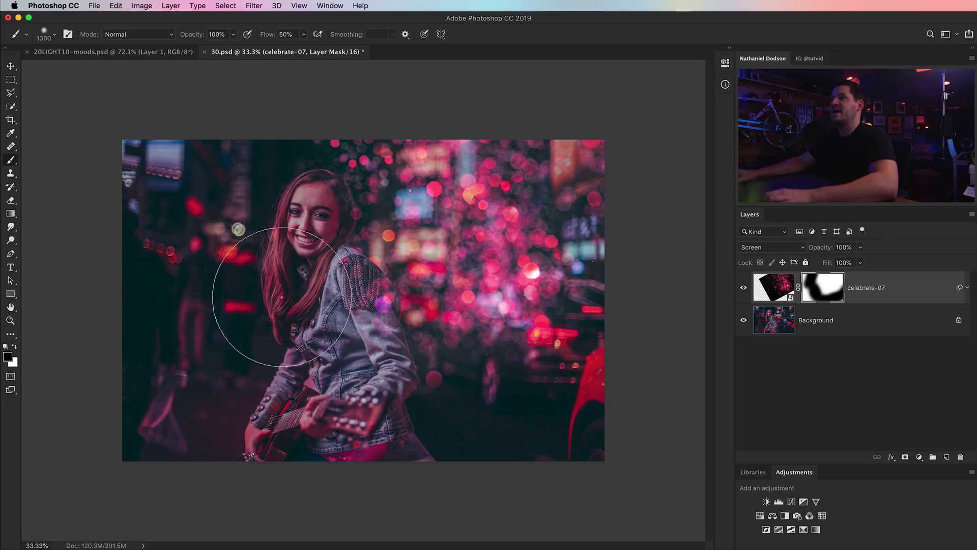
left_click_drag(359, 359, 369, 351)
key("v")
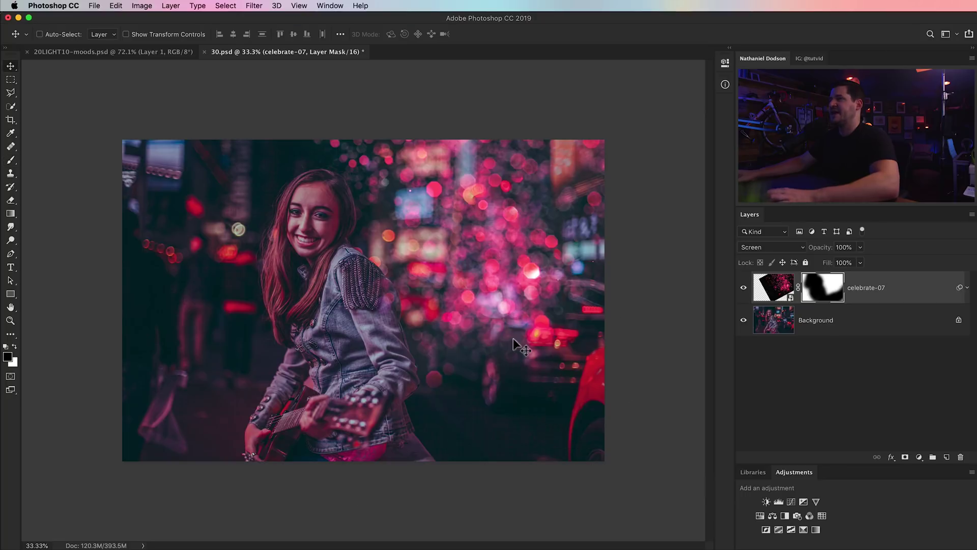
left_click(784, 292)
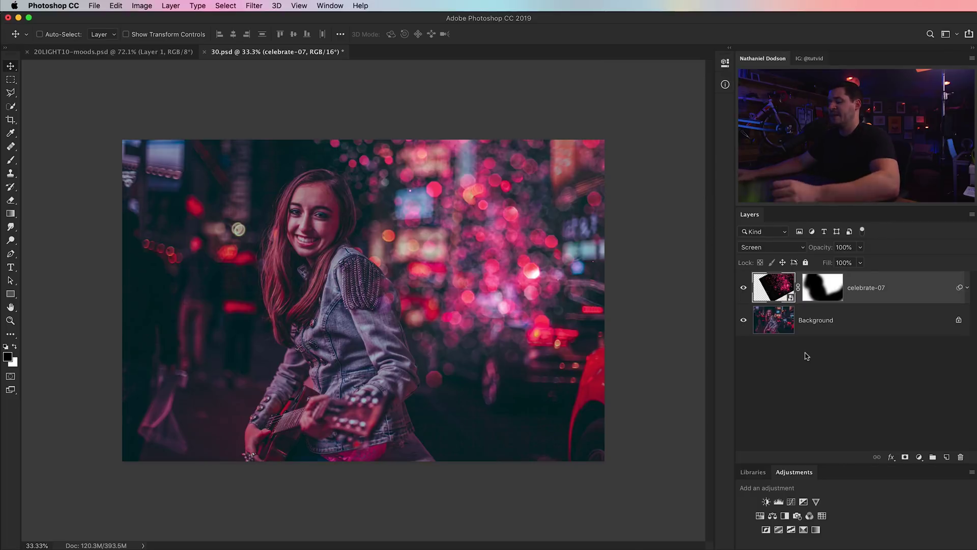
Switch back to Lightroom, apply the woelfel-01 preset to photo 32.dng and open its Basic settings.
key("super+Tab")
key("super+Tab")
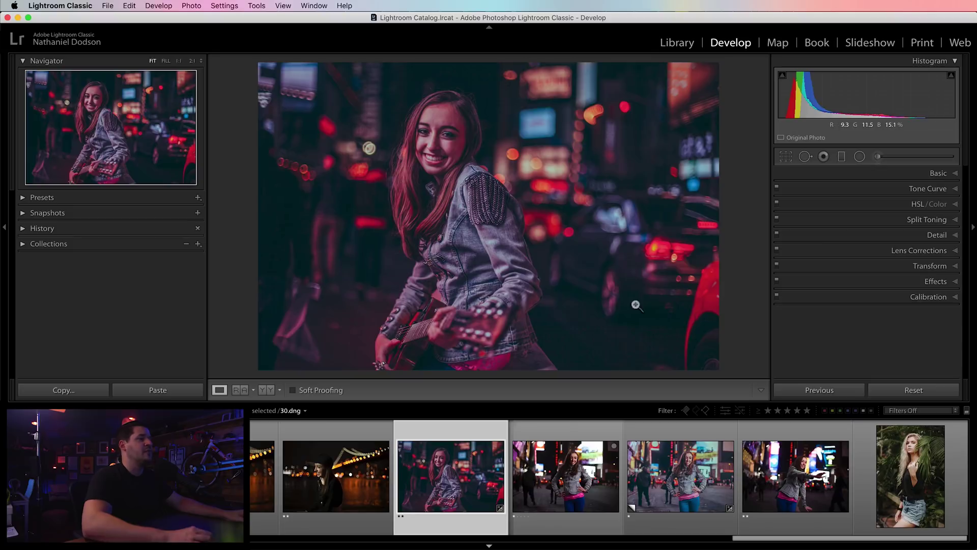
left_click(681, 475)
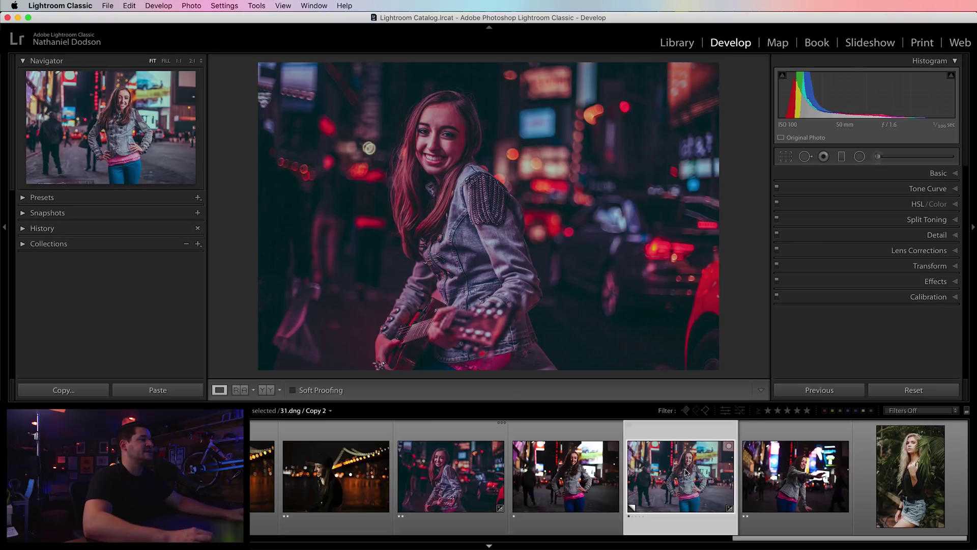
left_click(829, 494)
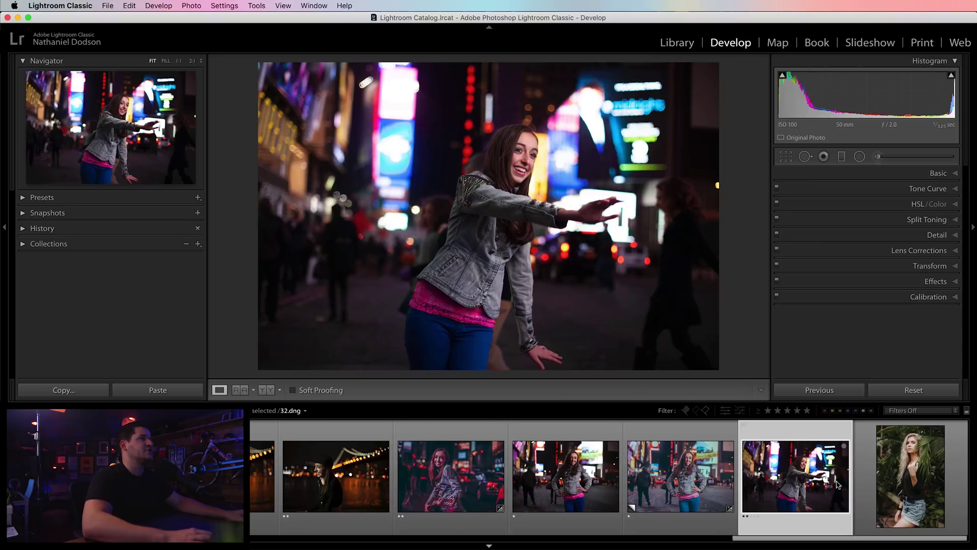
left_click(30, 199)
scroll(117, 284, "down", 10)
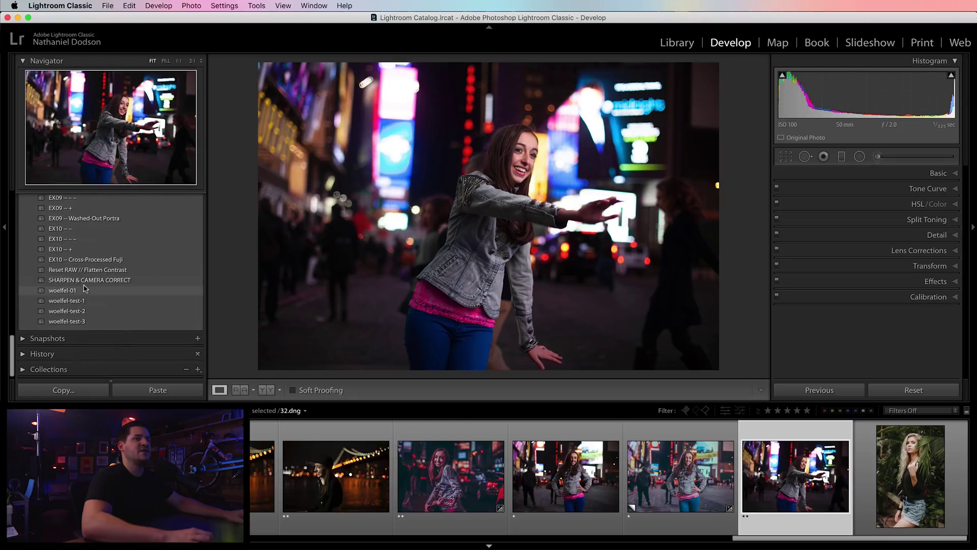
left_click(117, 292)
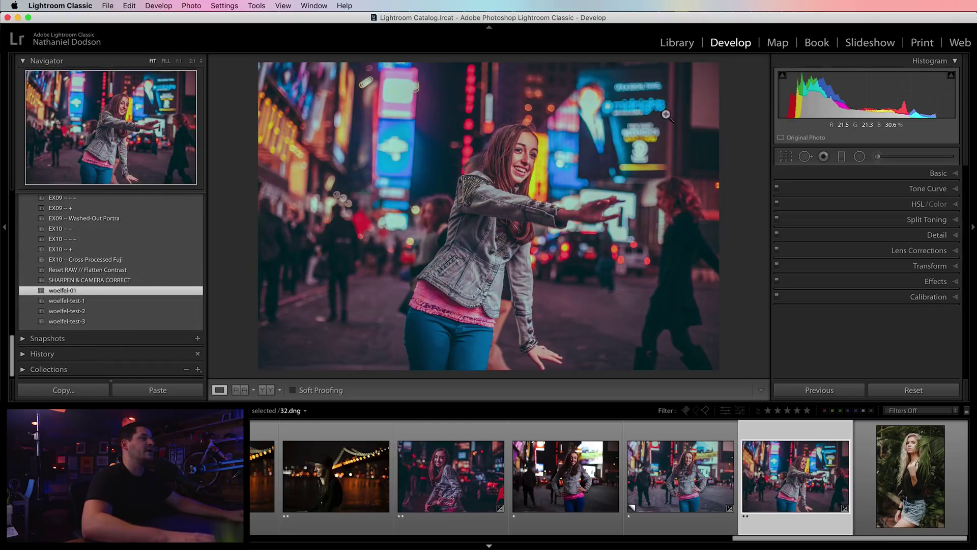
left_click(932, 176)
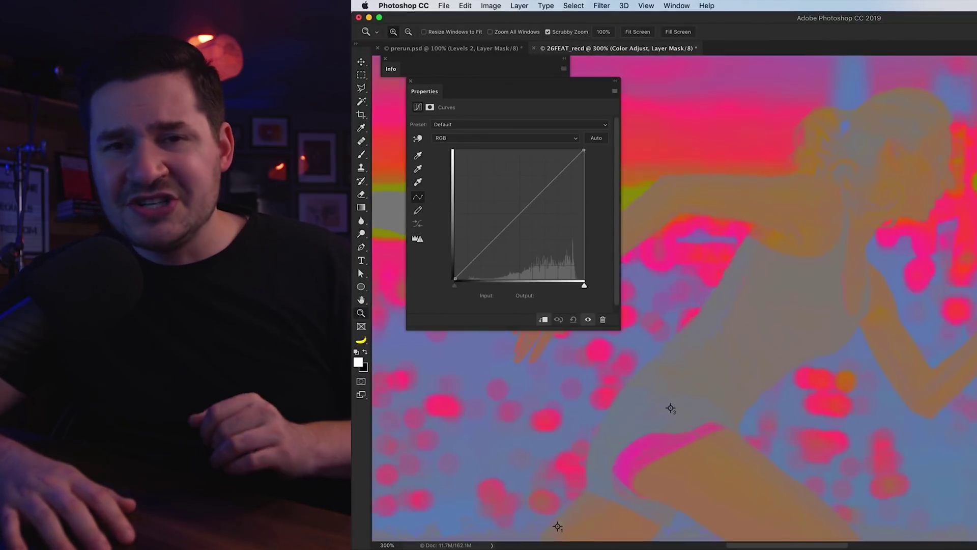
In Photoshop's 26FEAT_recd document, raise the Color Adjust layer's Blue curve from input 90 to output 113 for the runner.
left_click_drag(820, 259, 880, 239)
left_click(503, 138)
left_click(447, 157)
left_click(418, 138)
left_click_drag(816, 221, 816, 213)
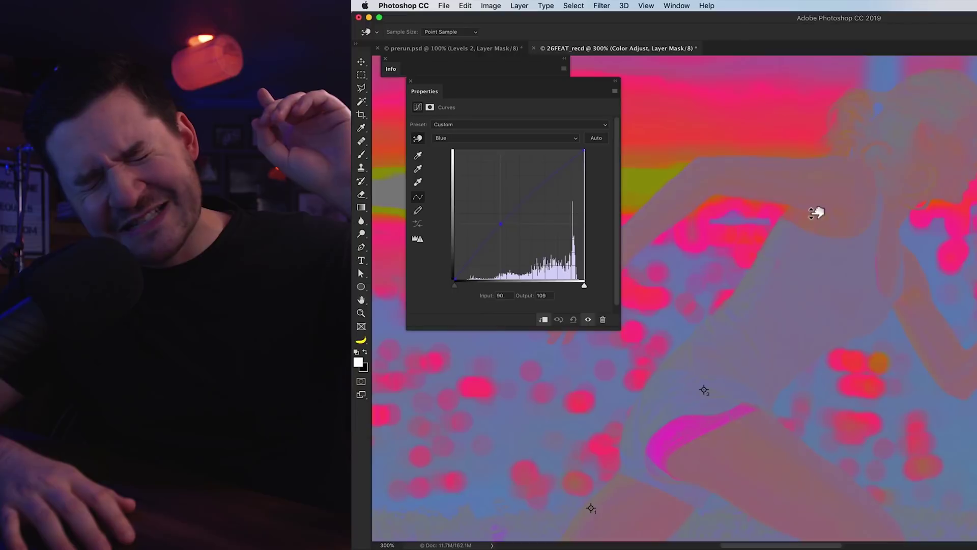
key("alt+4")
key("alt+3")
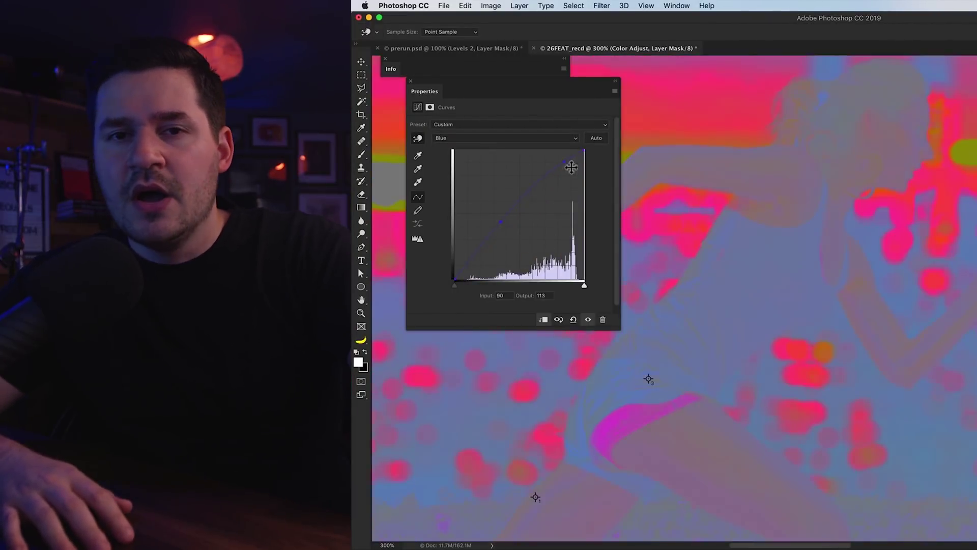
key("alt+4")
key("alt+5")
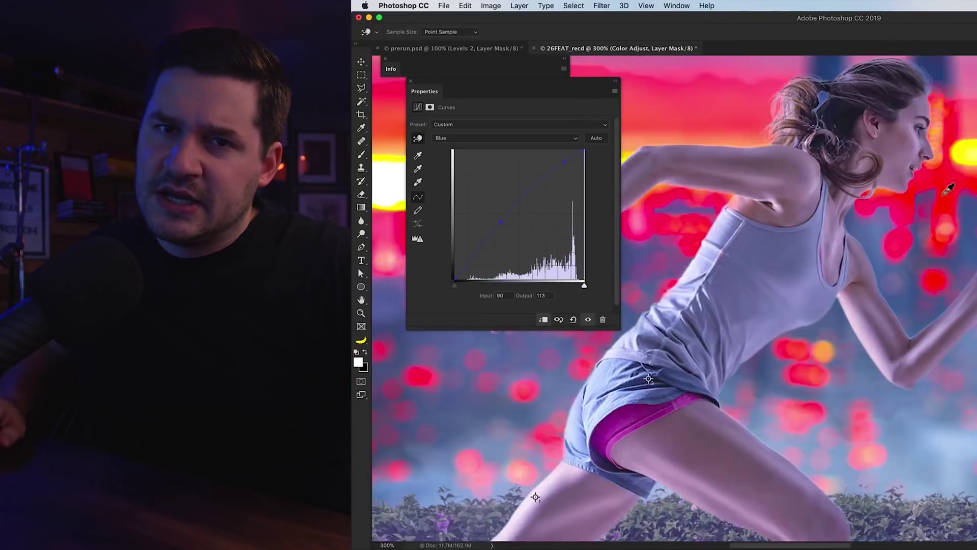
left_click_drag(454, 279, 456, 277)
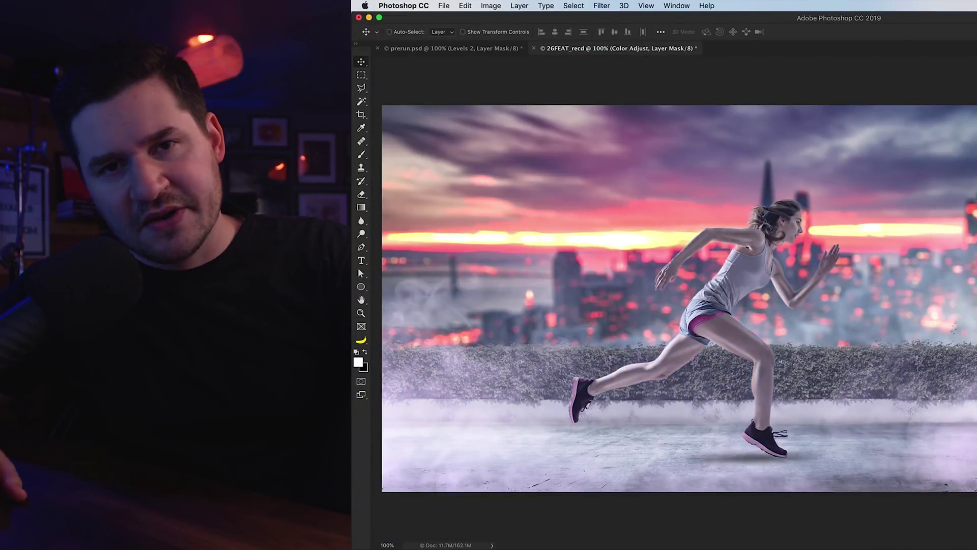
key("super+minus")
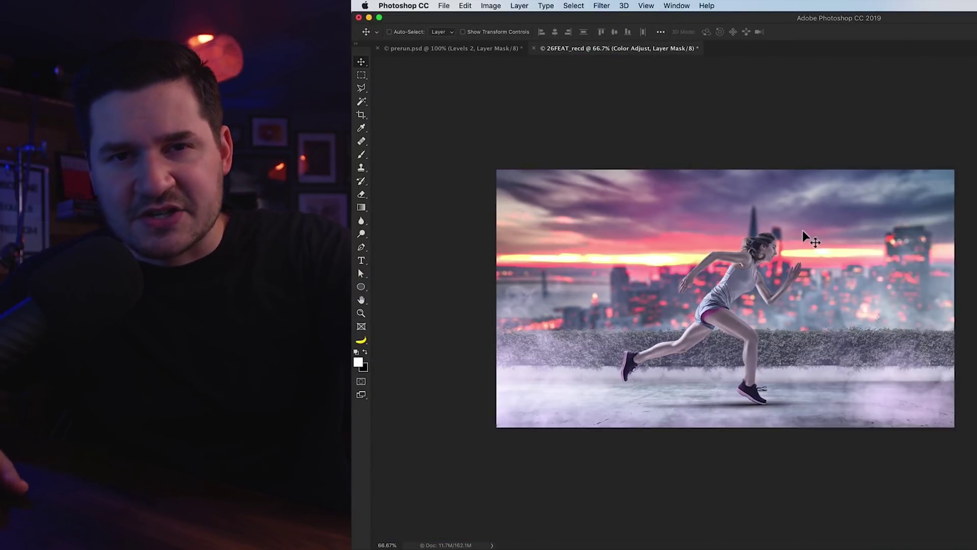